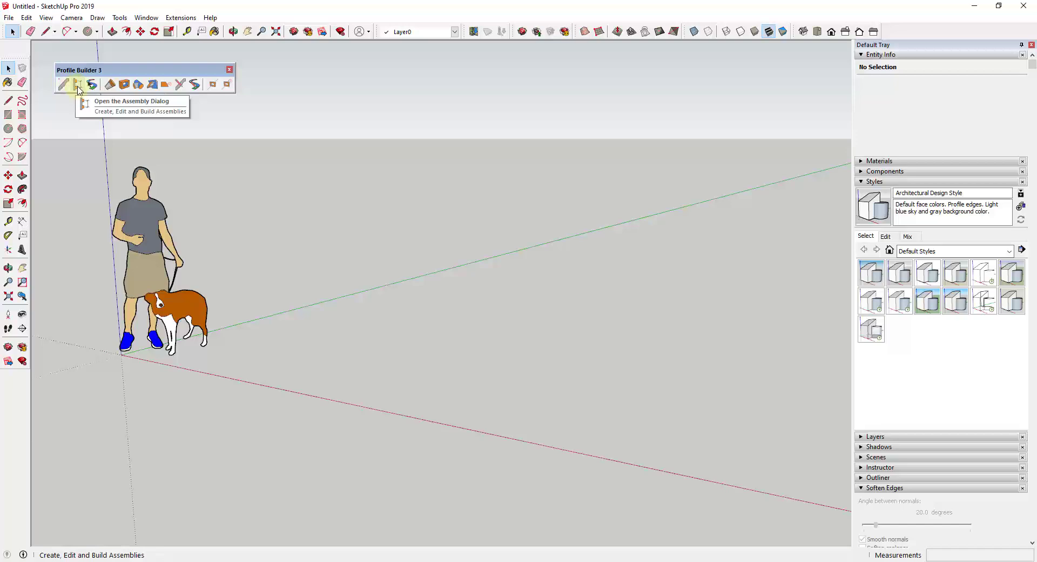
Open the profile settings and build a jersey-barrier profile about 16 feet long along the green axis
click(63, 84)
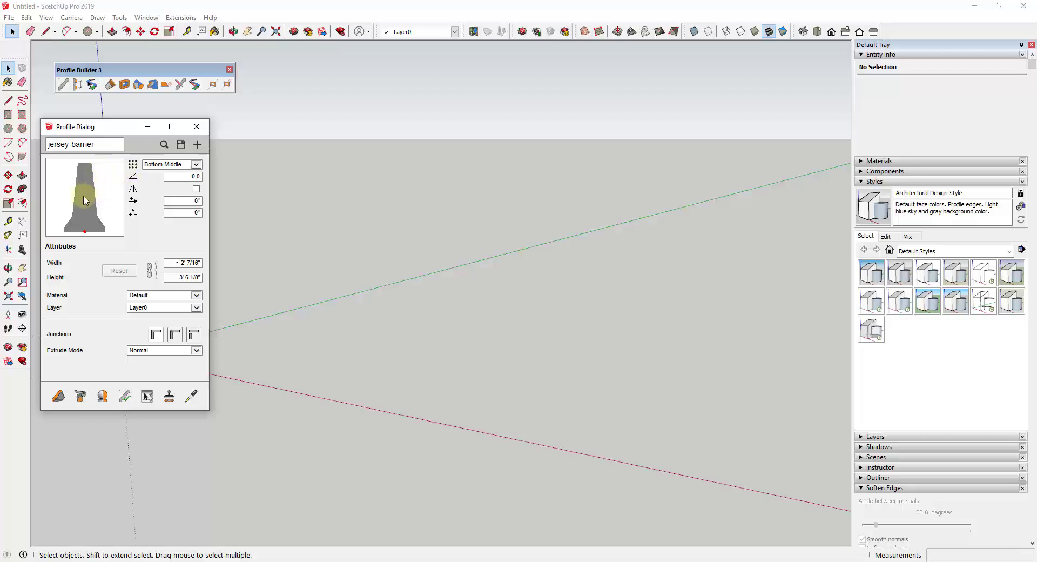
click(60, 398)
click(275, 354)
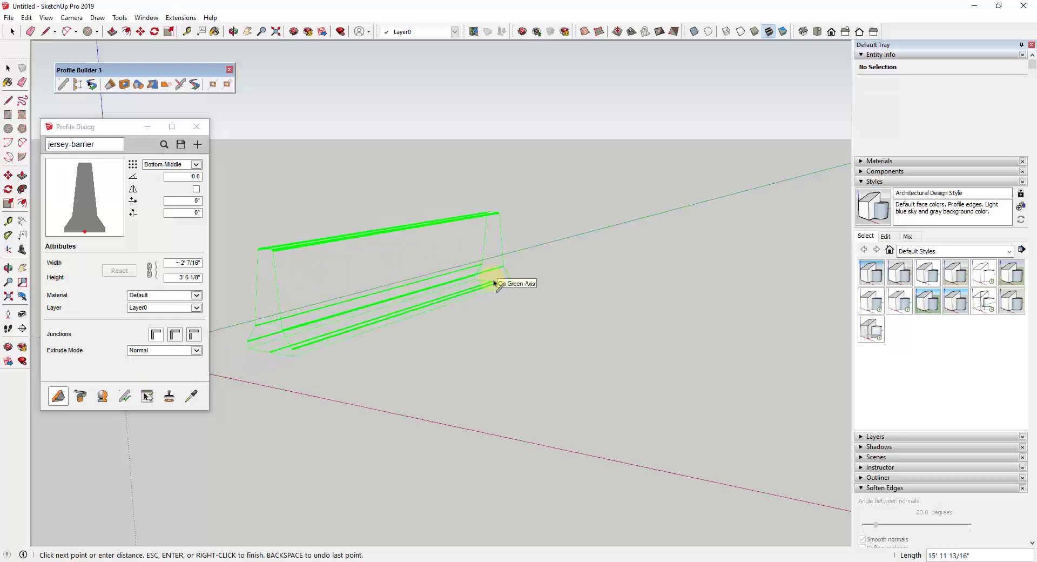
click(494, 281)
key(Return)
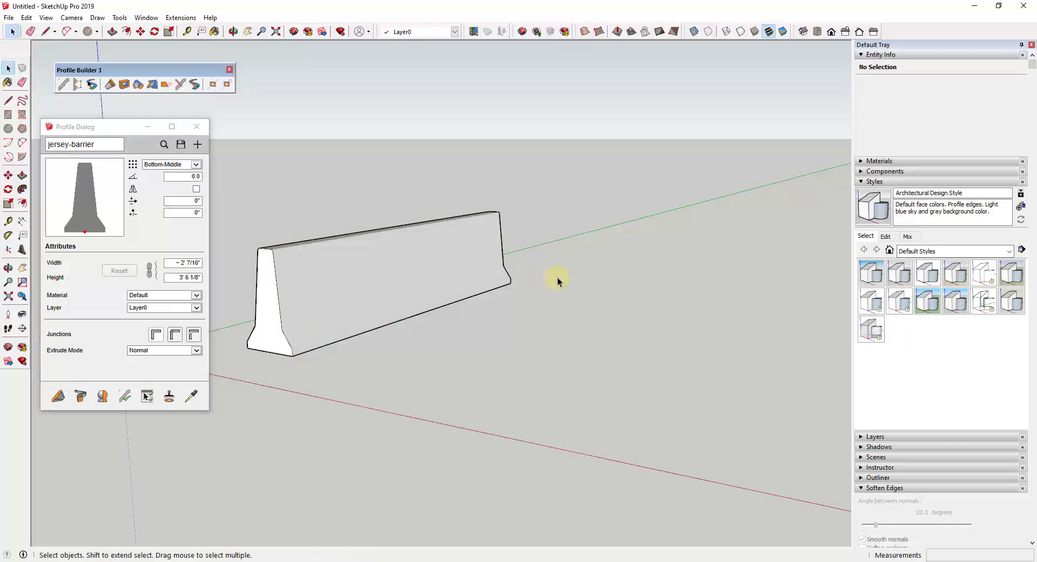
Draw two connected edges totalling about 29 feet beside the barrier and build the jersey-barrier profile along them
middle_drag(558, 281, 583, 303)
scroll(583, 303, down, 3)
scroll(463, 313, up, 3)
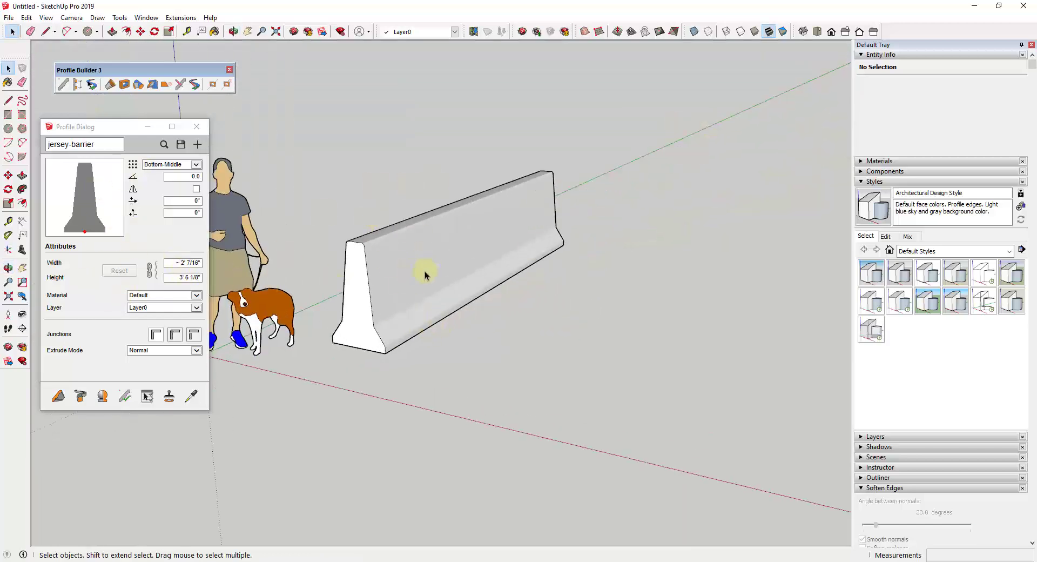
scroll(425, 275, down, 3)
scroll(592, 301, up, 3)
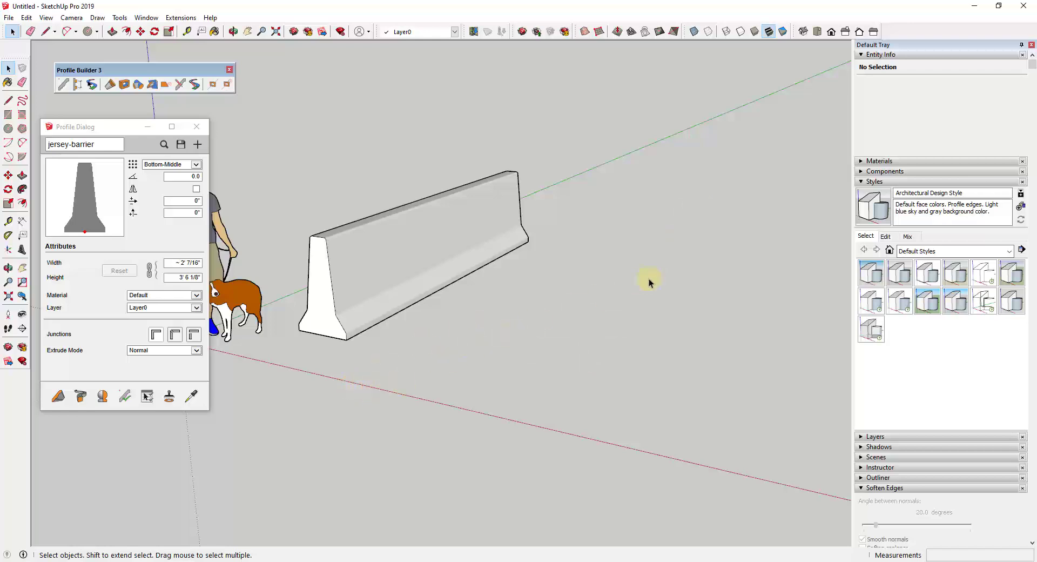
key(l)
click(474, 372)
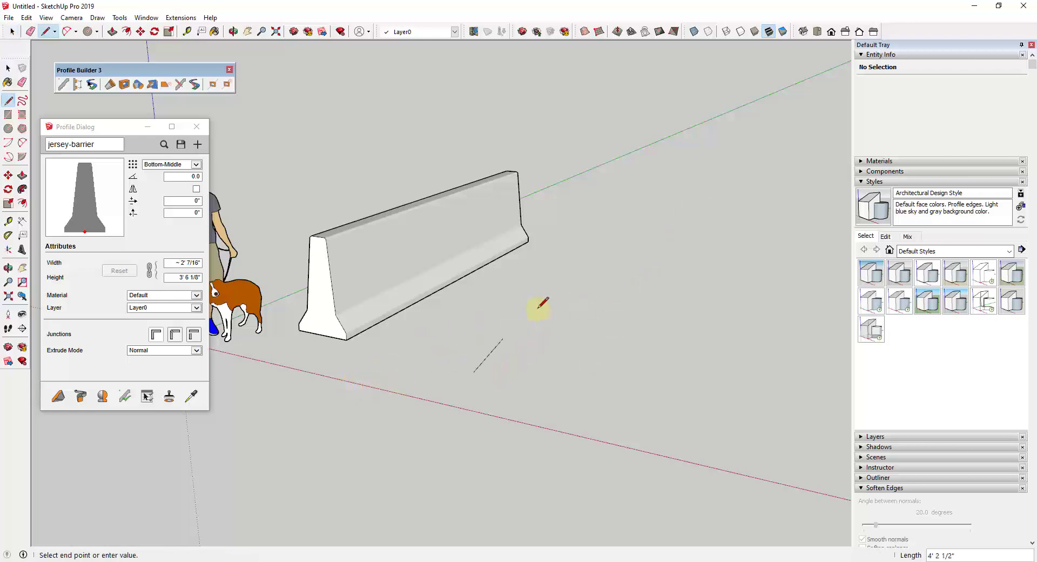
click(629, 251)
click(794, 224)
key(space)
drag(713, 204, 583, 304)
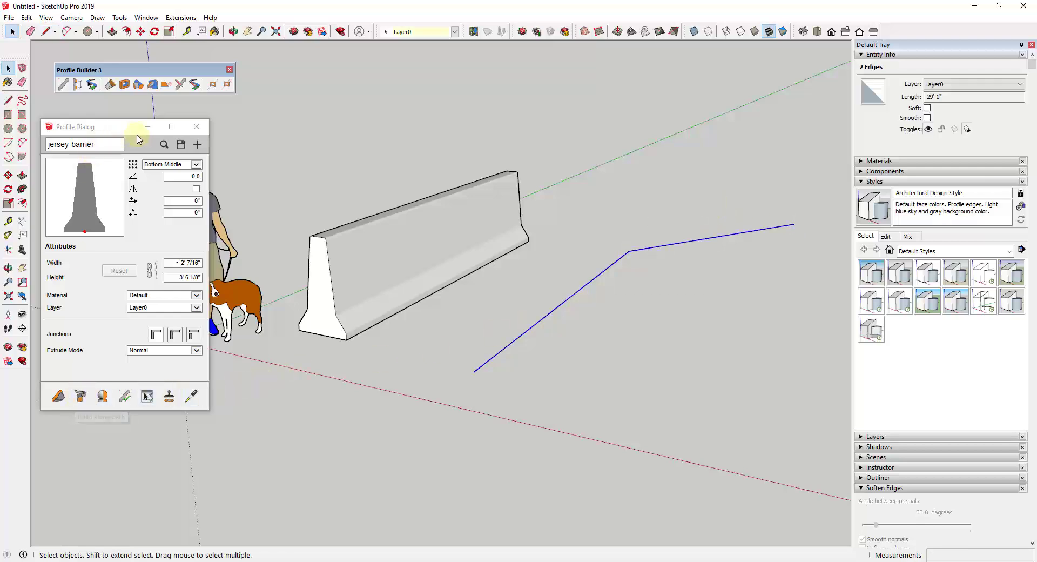
click(66, 403)
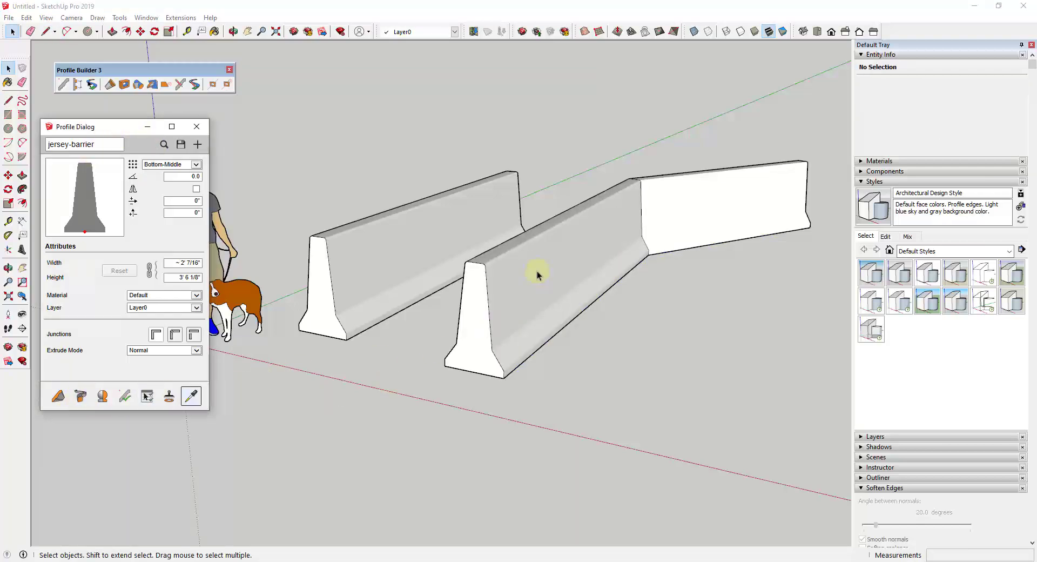
Draw a single straight edge about 19 feet long in front of the existing barriers
scroll(537, 275, down, 3)
middle_drag(786, 263, 563, 326)
scroll(693, 265, down, 3)
key(l)
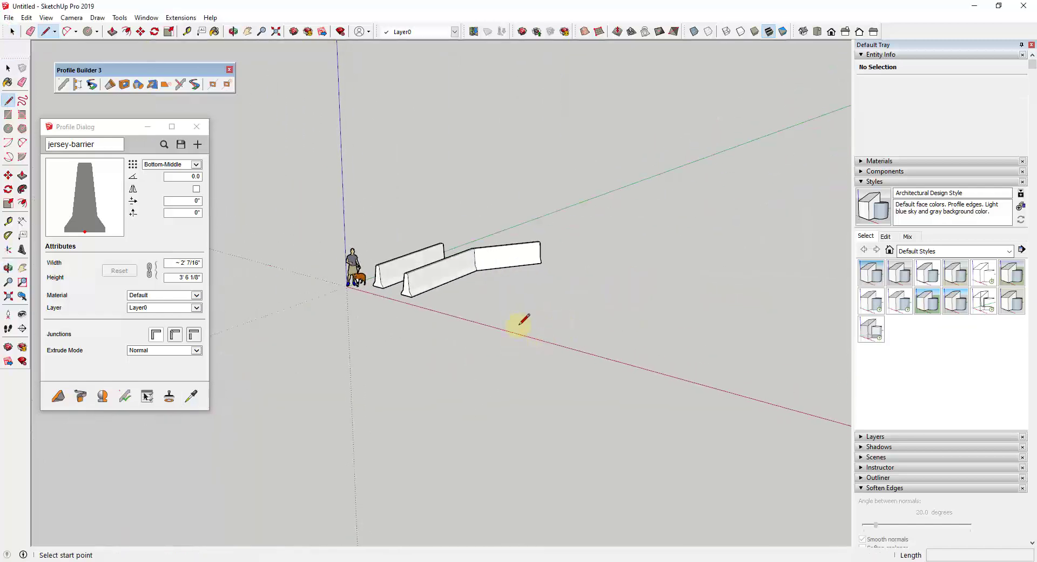
click(526, 328)
click(595, 292)
key(space)
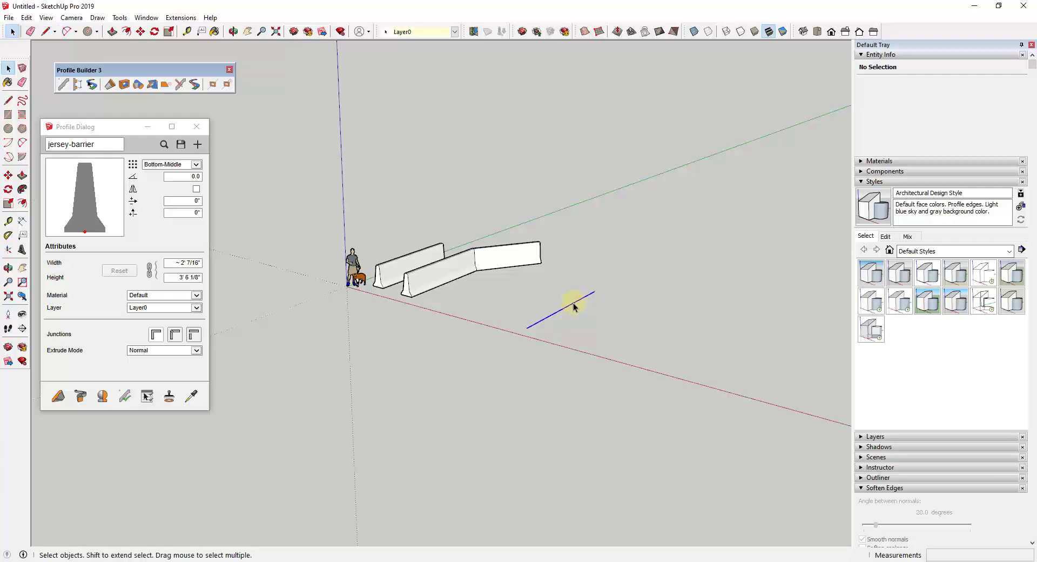
Copy the new edge along its own direction and multiply the copy by 5, leaving gaps between the edges
click(574, 307)
key(m)
click(527, 328)
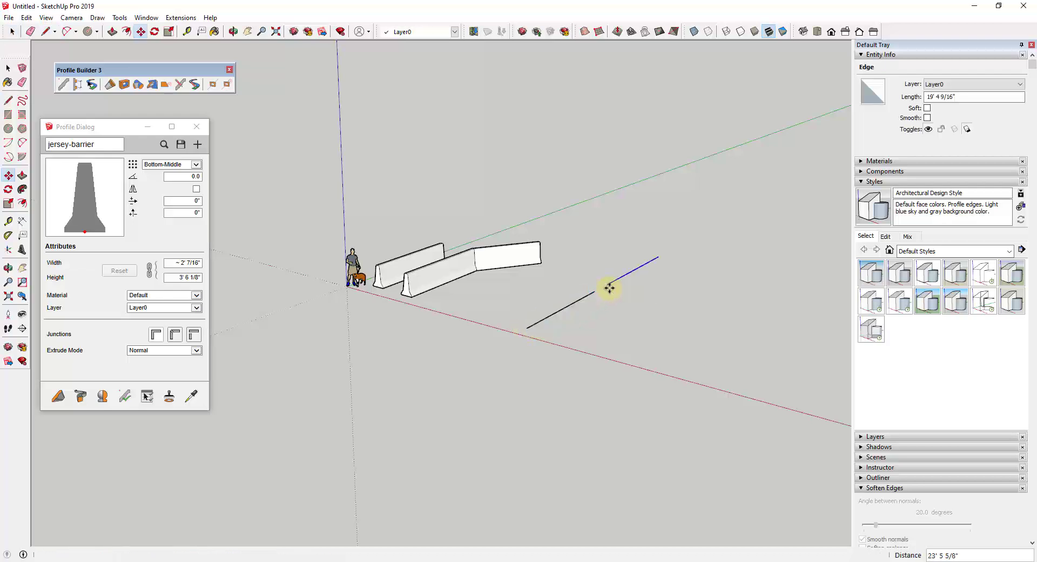
text(*5)
key(Return)
middle_drag(609, 288, 614, 289)
key(space)
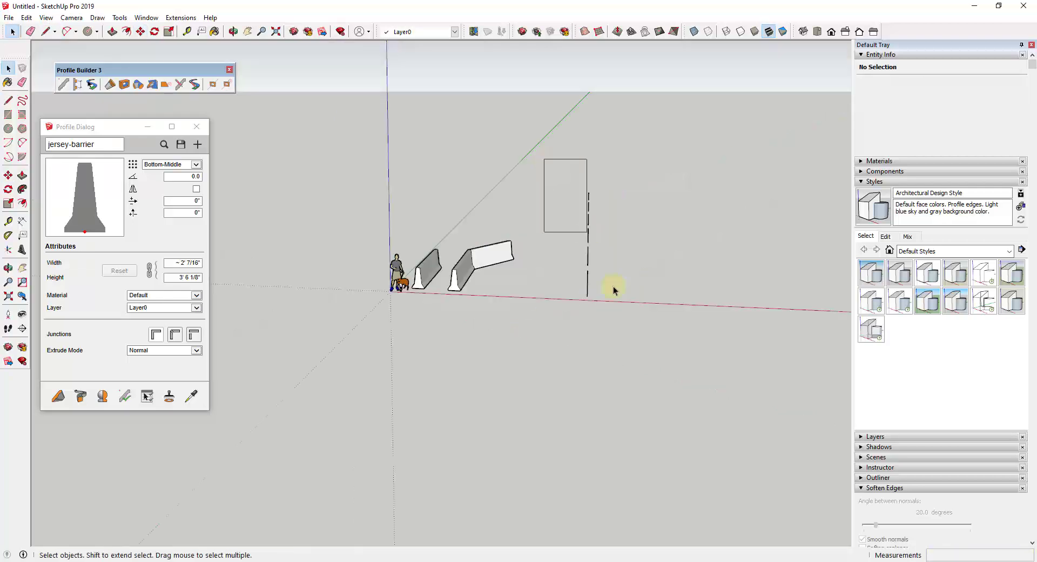
Build the jersey-barrier profile along all six separate edges at once and pick several barriers individually
drag(543, 159, 696, 407)
click(92, 396)
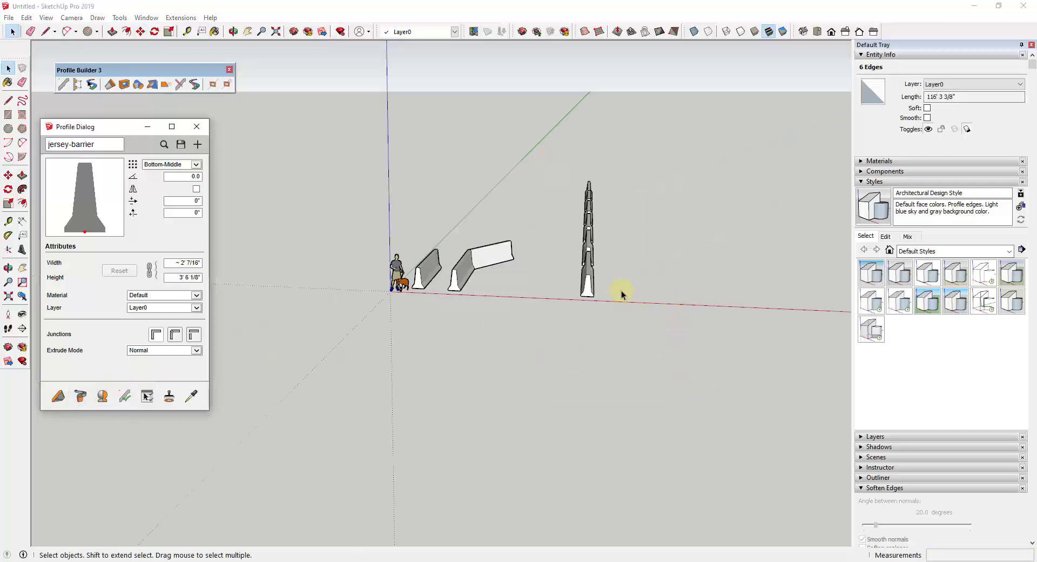
middle_drag(622, 294, 528, 295)
click(528, 267)
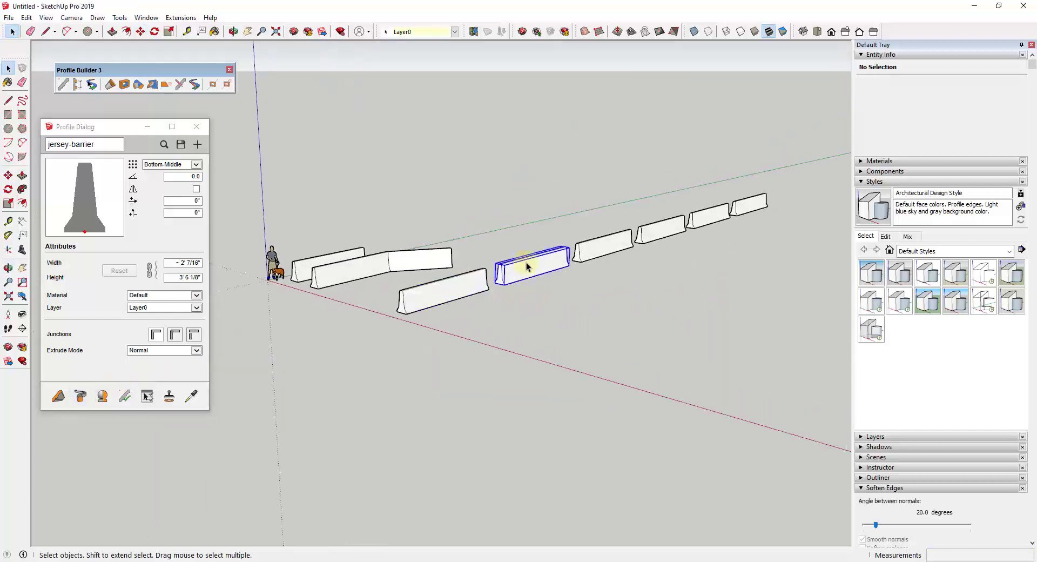
click(677, 227)
click(709, 216)
click(750, 204)
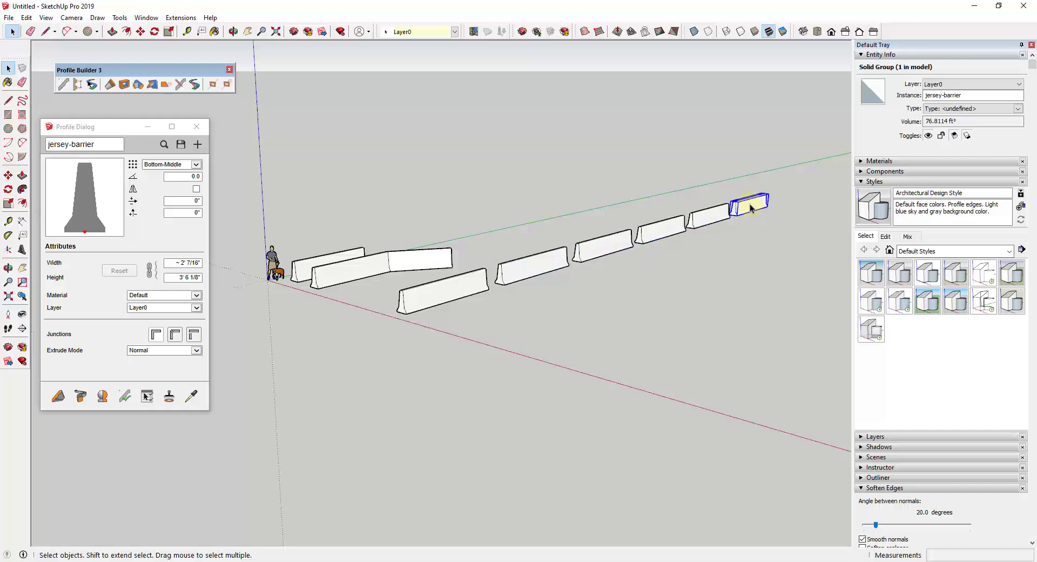
Browse the example profiles in the profile library and close it without choosing one
scroll(446, 282, down, 4)
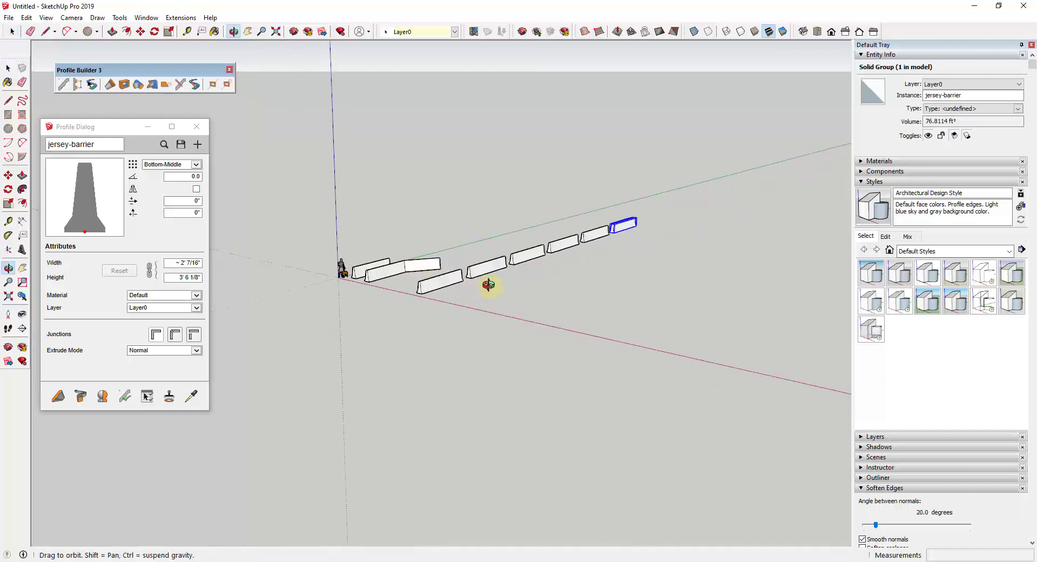
click(164, 147)
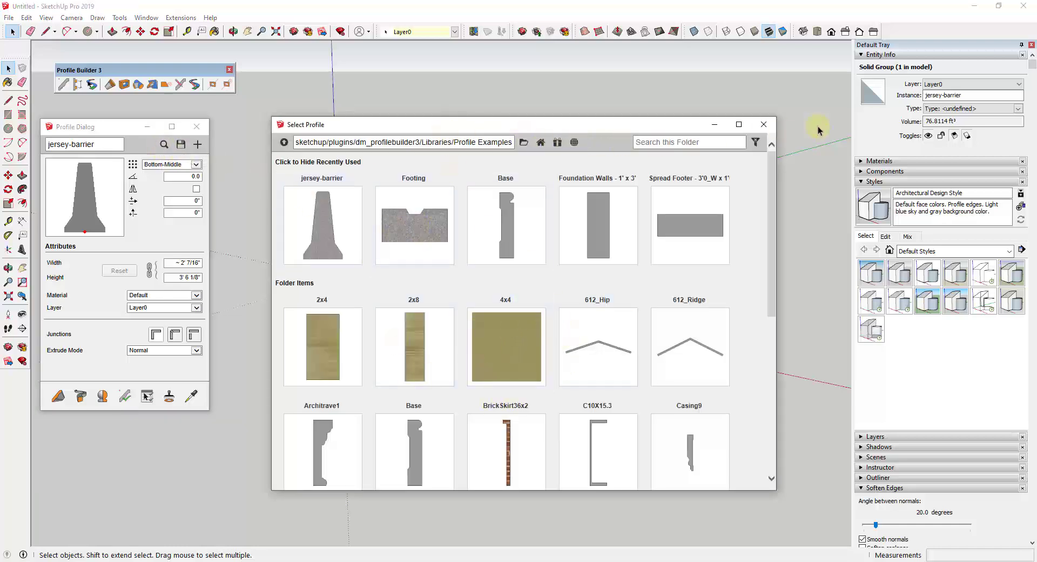
click(763, 124)
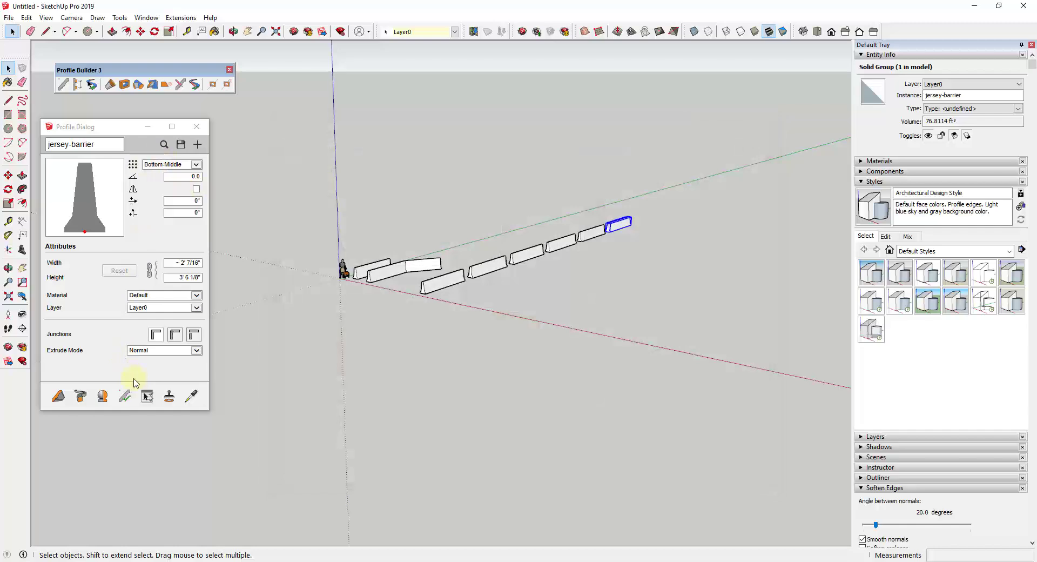
Open the assembly settings and load Simple Assembly from the assembly library
scroll(502, 315, down, 2)
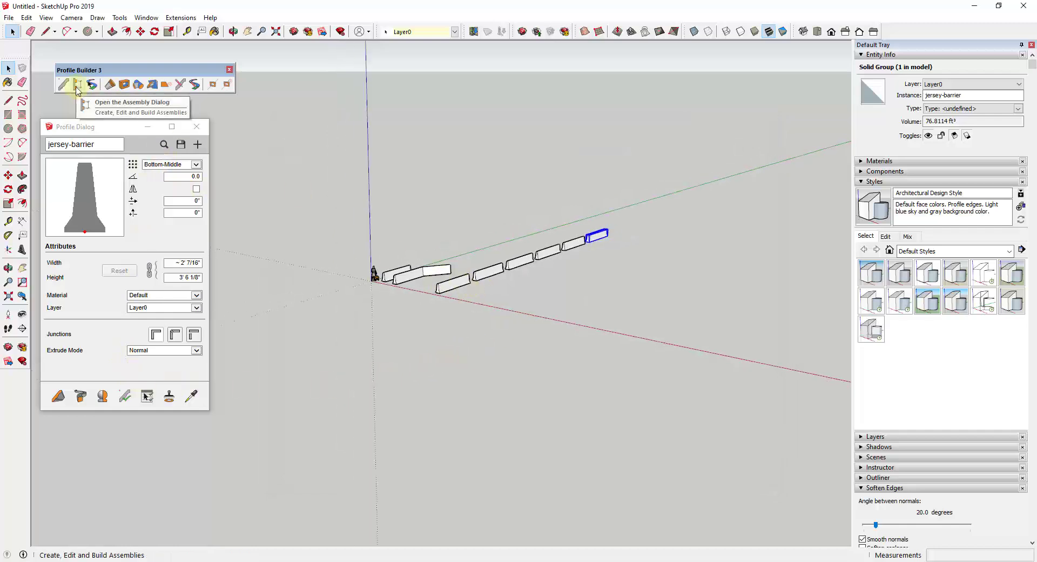
middle_drag(699, 239, 615, 267)
click(78, 84)
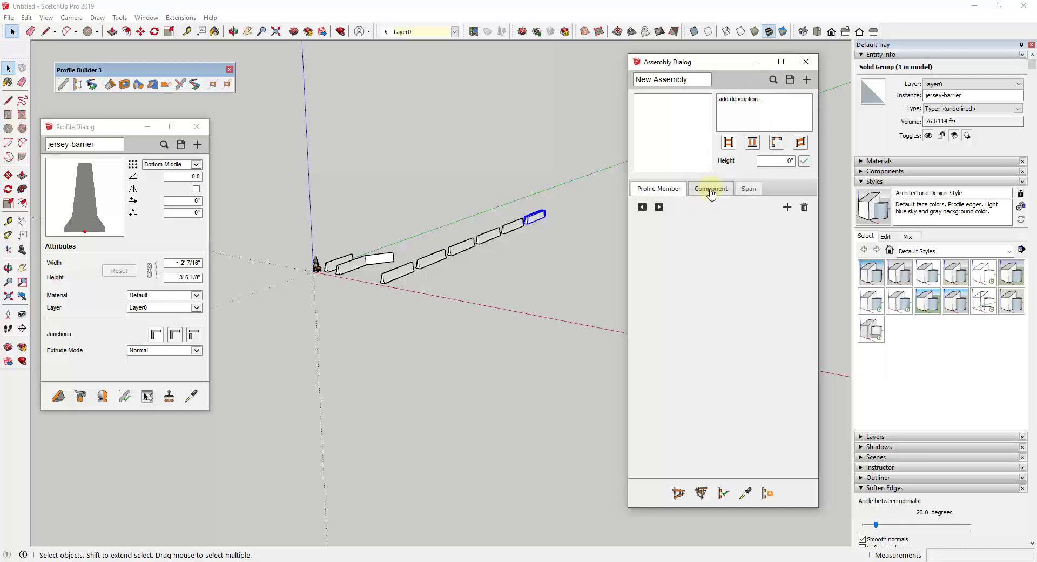
click(774, 80)
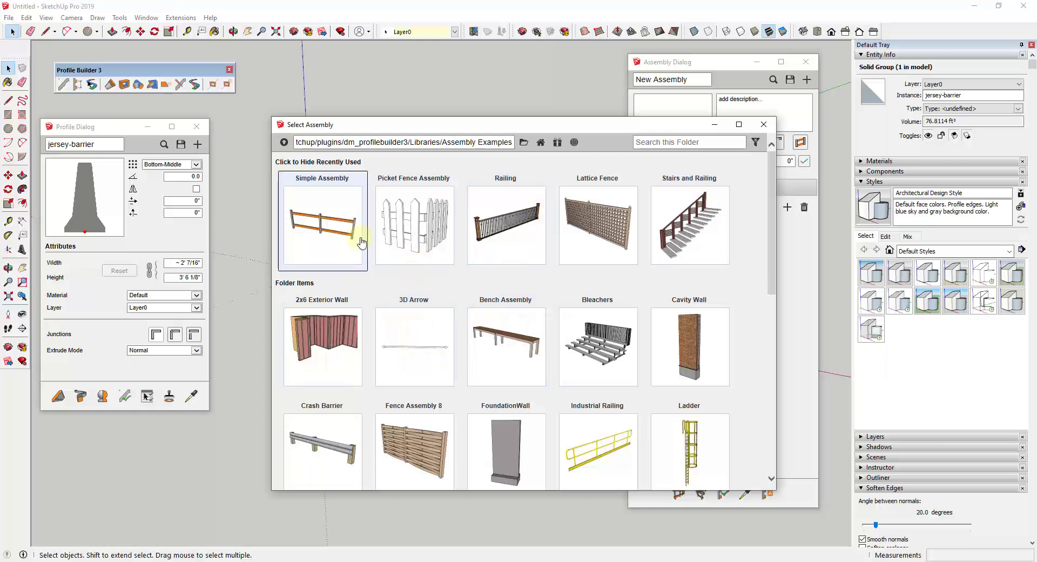
click(328, 227)
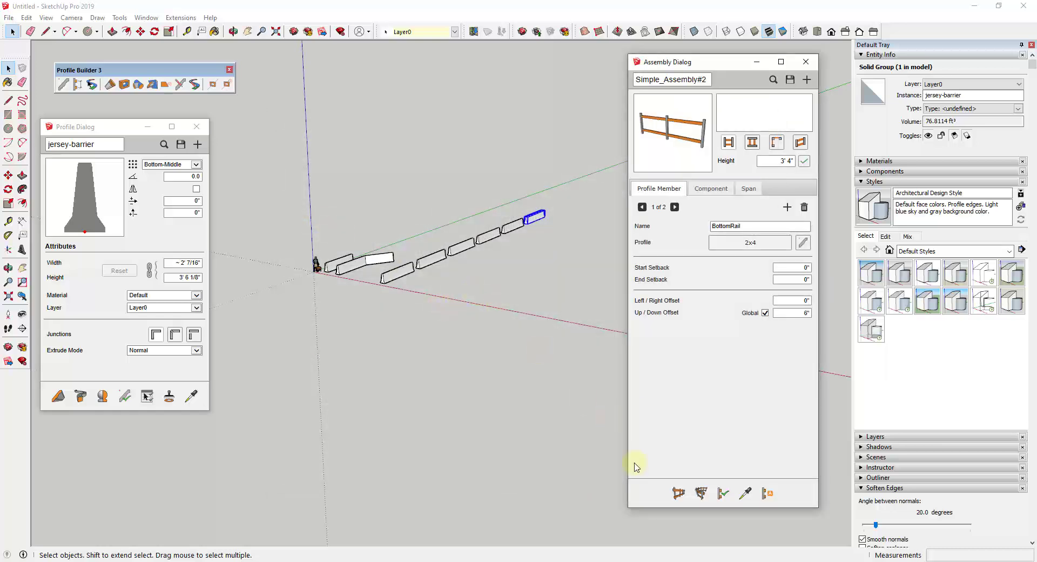
Build the simple assembly as a straight fence about 73 feet long beside the row of barriers
click(676, 493)
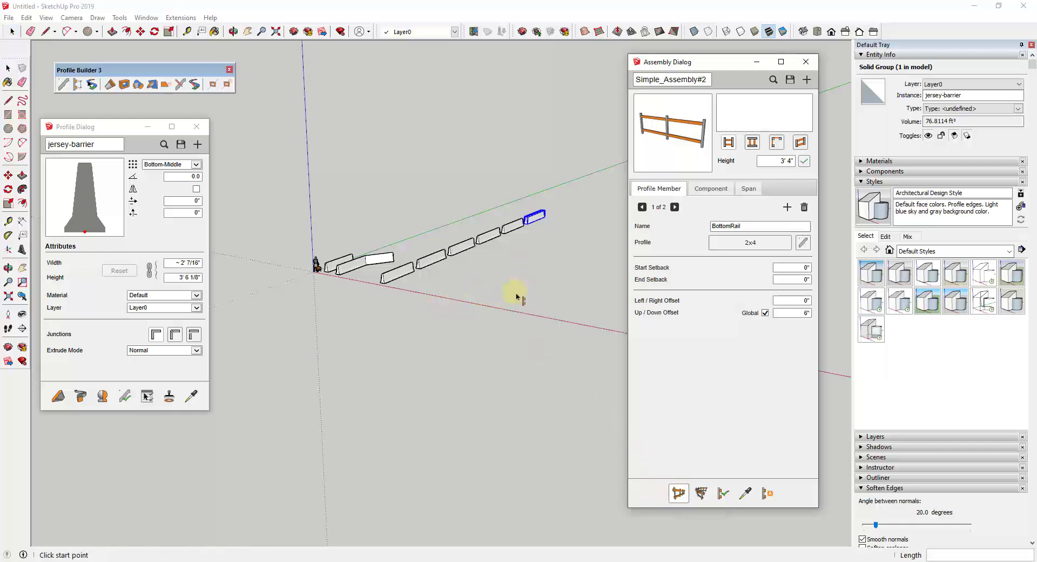
click(492, 294)
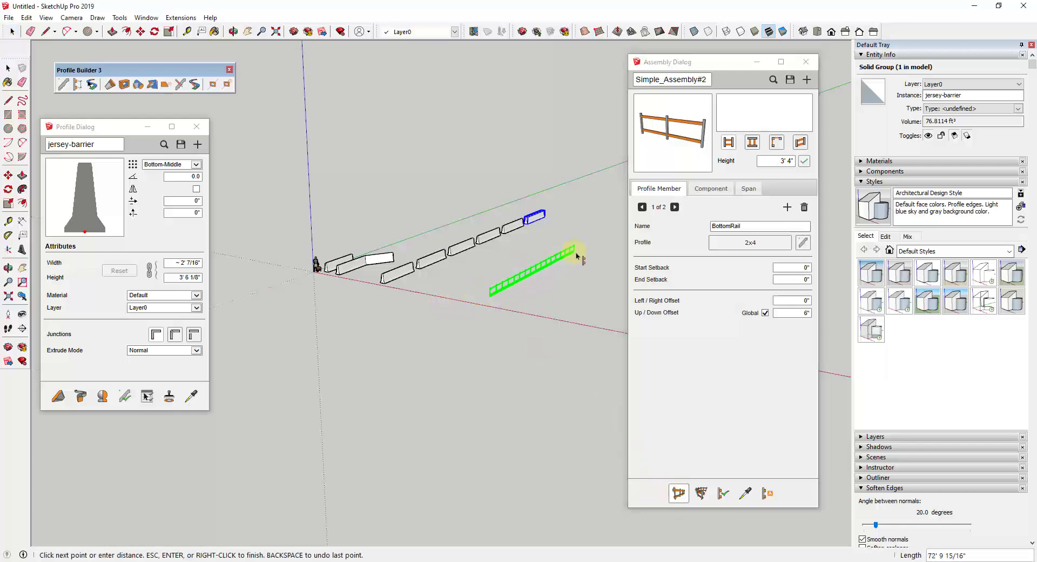
click(582, 250)
scroll(564, 261, up, 5)
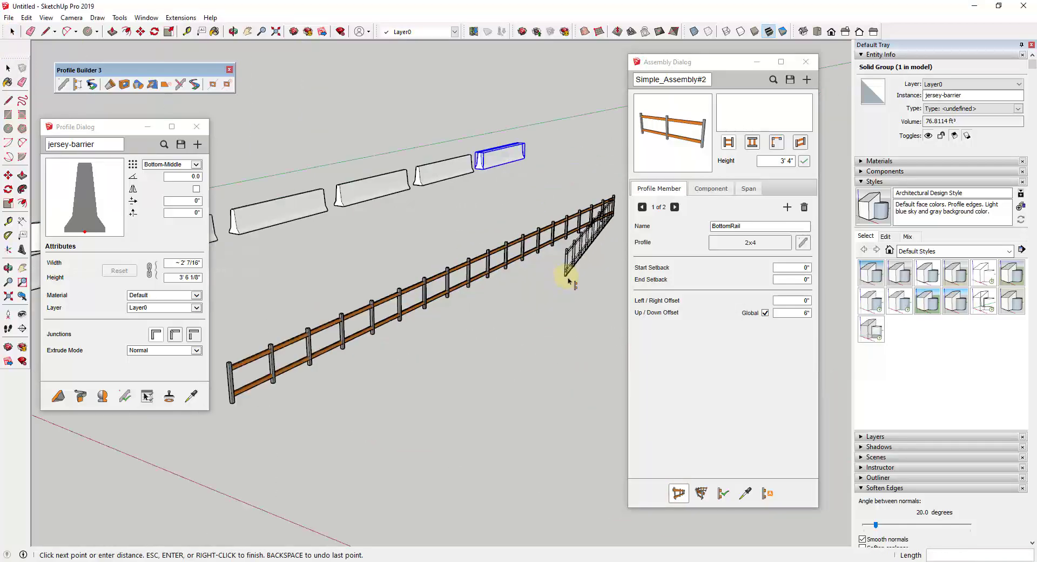
key(Return)
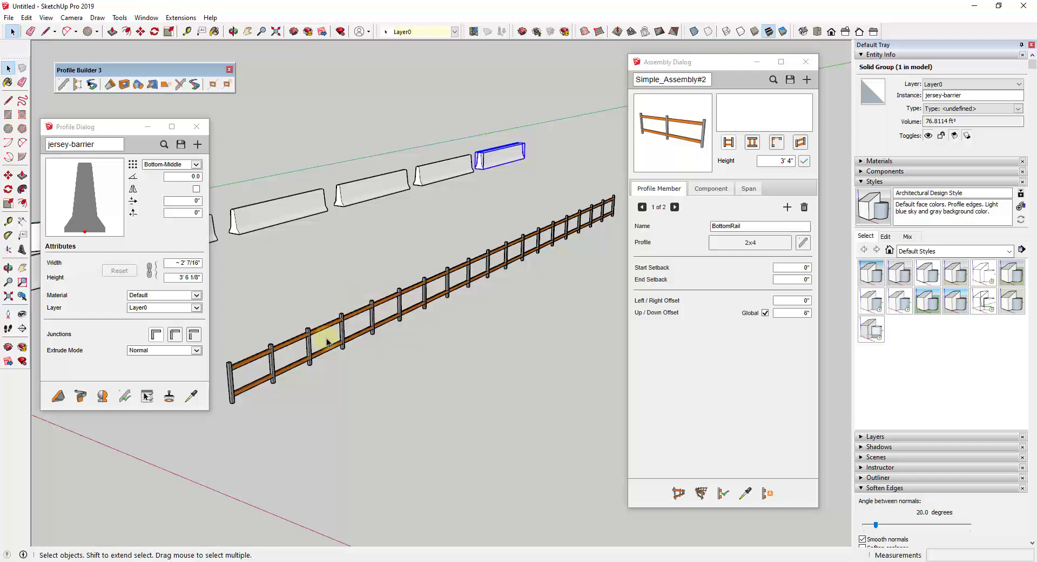
Examine the fence's rails and posts and compare the assembly's profile member and component settings
mouse_move(324, 332)
shift+middle_down()
mouse_move(302, 357)
mouse_move(321, 328)
shift+middle_up()
scroll(320, 328, up, 5)
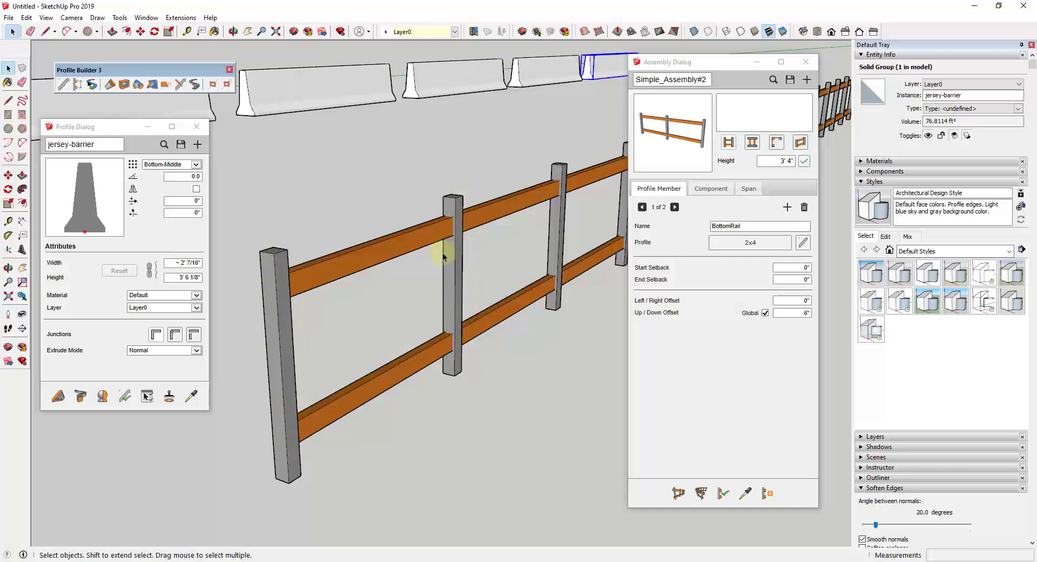
scroll(347, 359, down, 6)
scroll(312, 366, down, 2)
scroll(518, 322, up, 3)
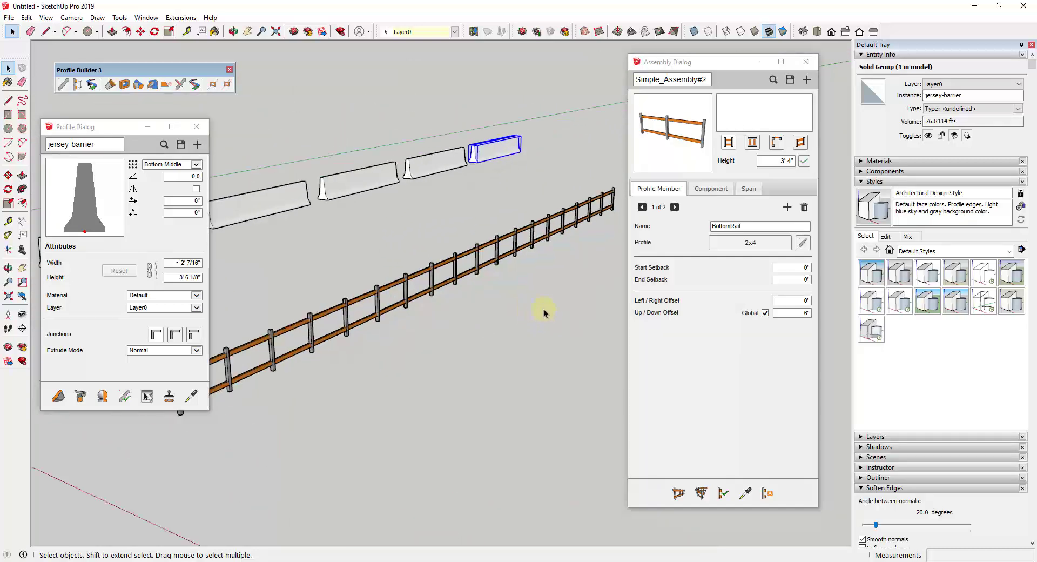
scroll(546, 308, down, 3)
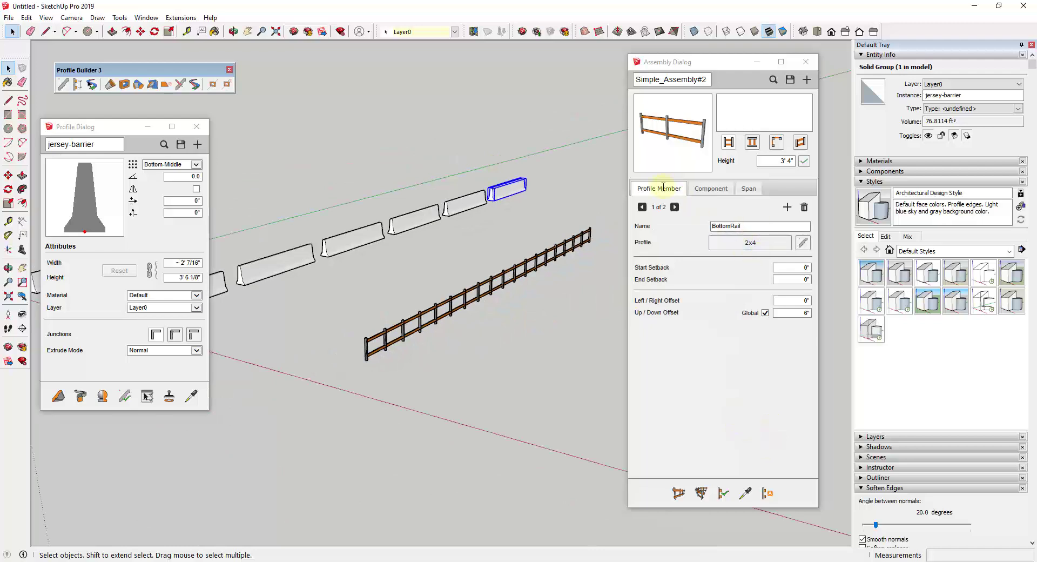
click(710, 192)
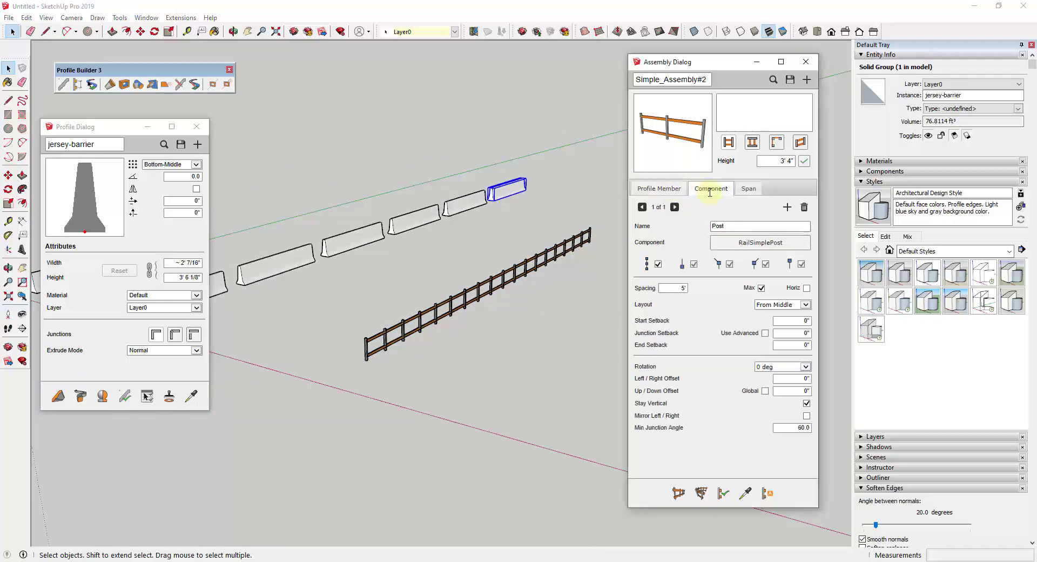
click(668, 193)
click(712, 192)
Select the fence, set its post spacing to 8' and apply the change
click(499, 288)
click(503, 281)
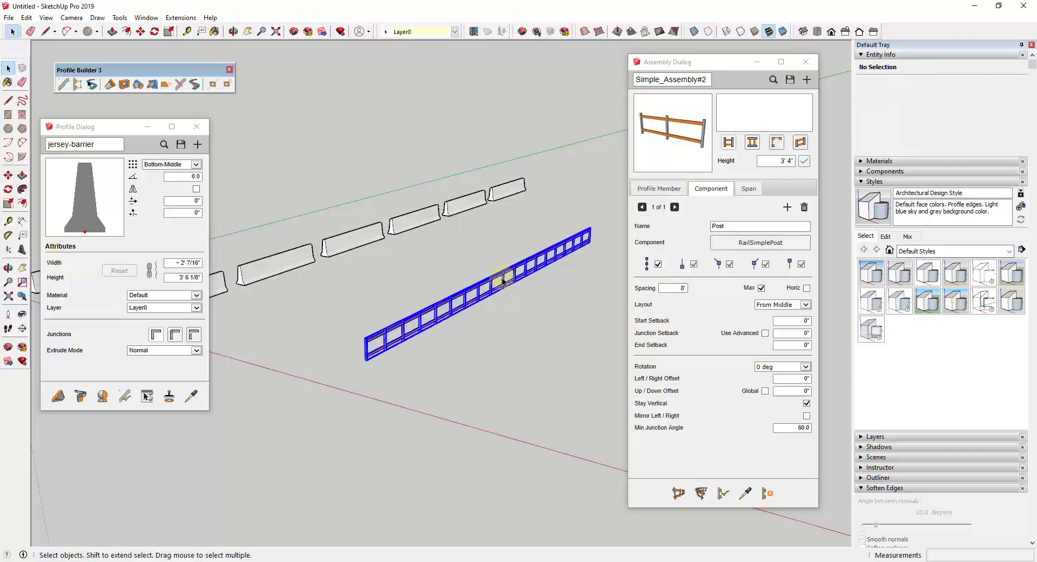
click(685, 289)
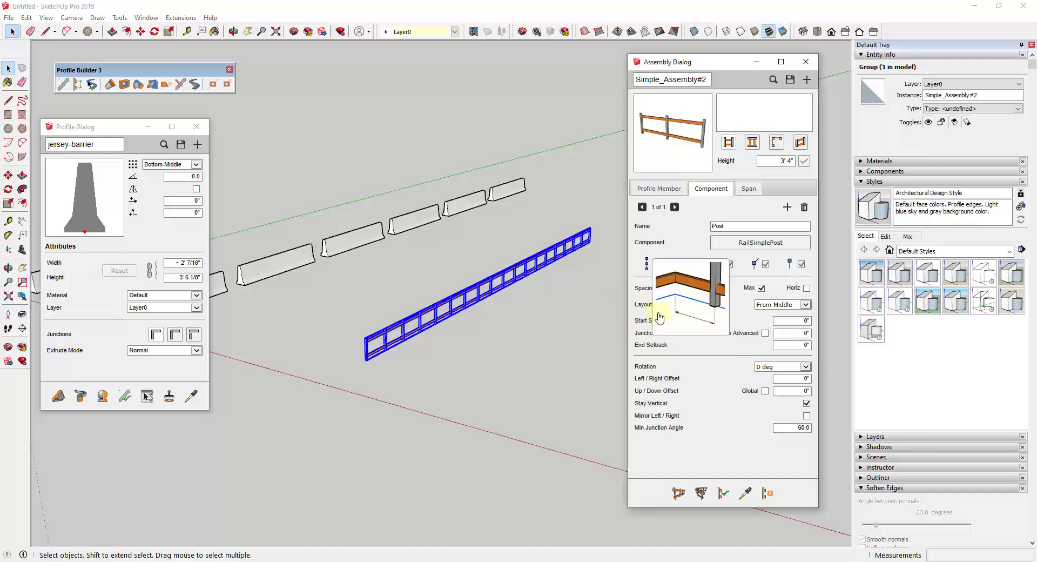
click(723, 493)
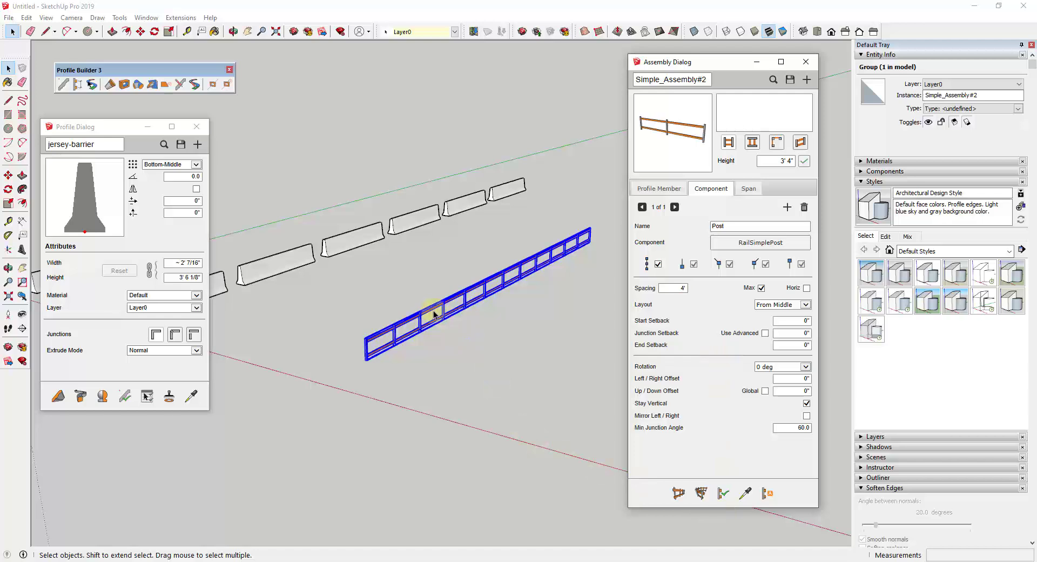
Set the fence's post spacing to 4', apply the change and inspect the posts up close
click(724, 494)
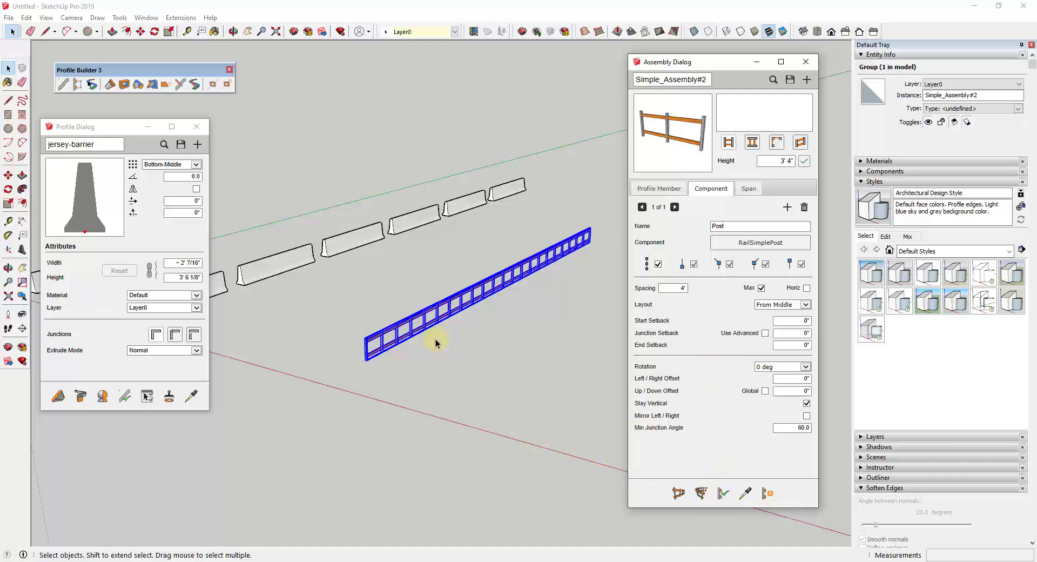
scroll(433, 338, up, 4)
scroll(303, 354, up, 2)
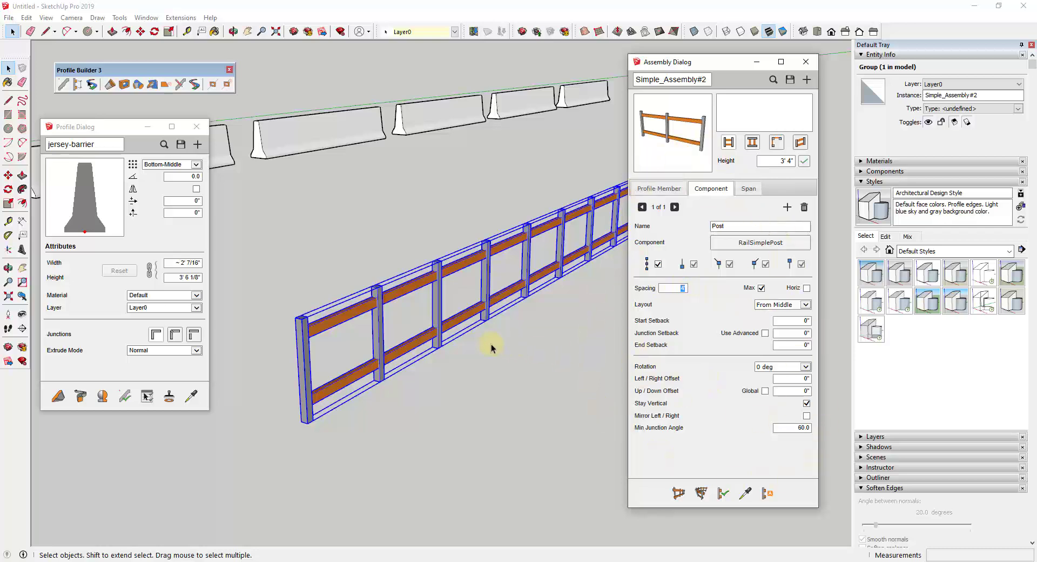
Add a third 2x4 profile member to the fence assembly and set its up/down offset to 2'
scroll(491, 348, down, 3)
middle_drag(548, 347, 432, 313)
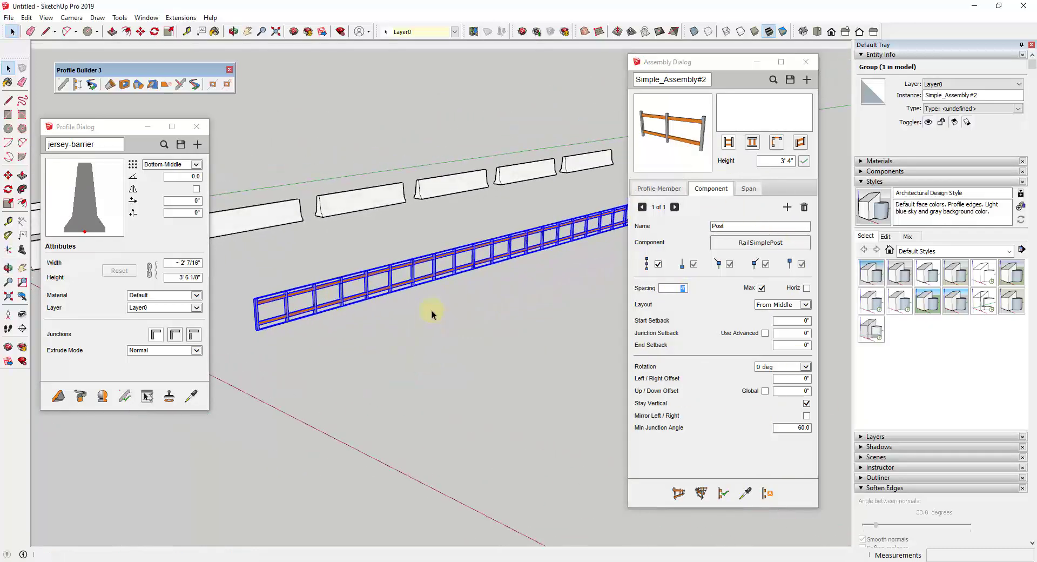
scroll(299, 303, up, 3)
scroll(459, 294, up, 4)
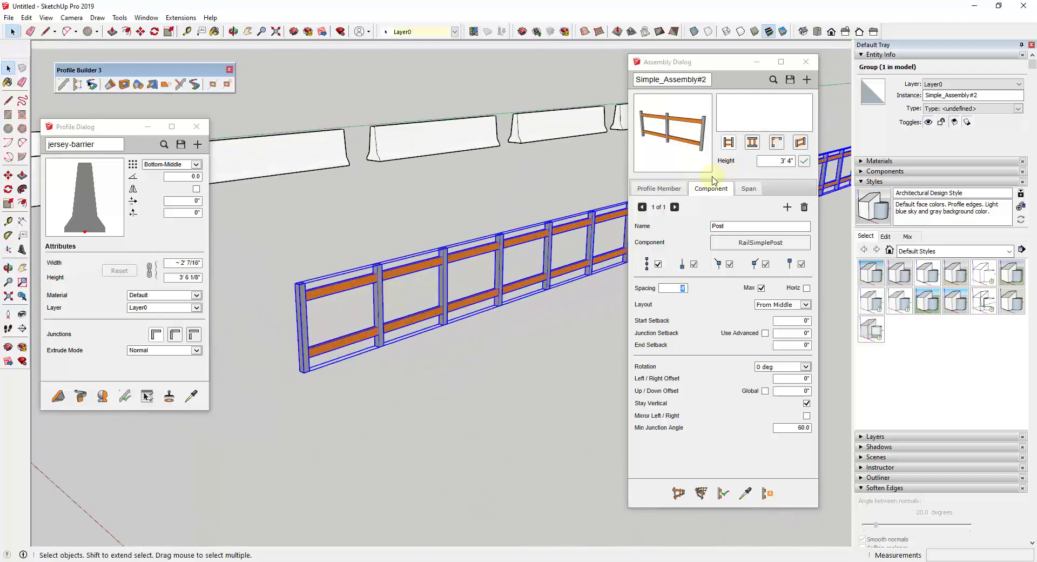
click(660, 189)
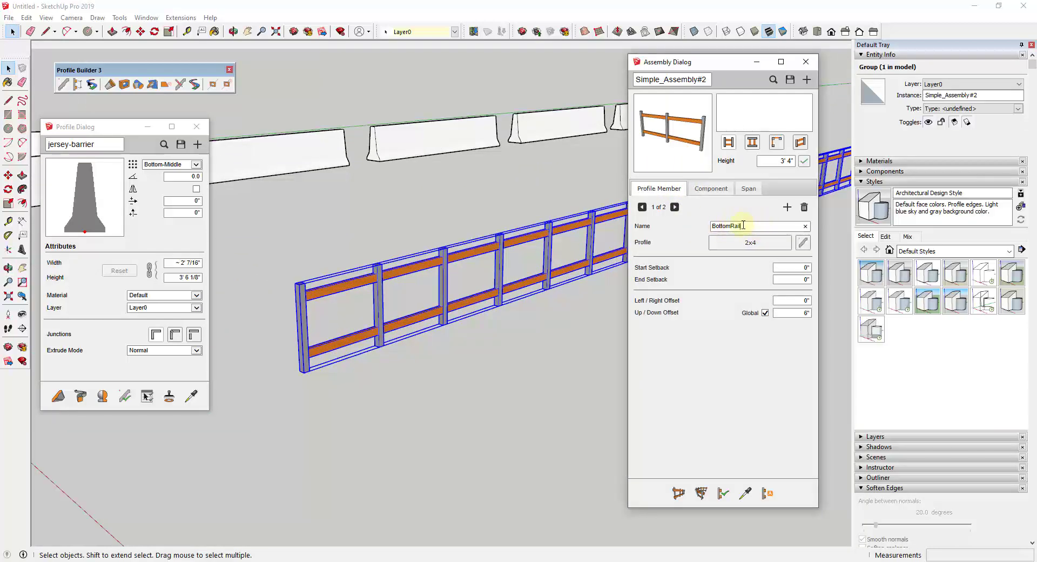
click(792, 213)
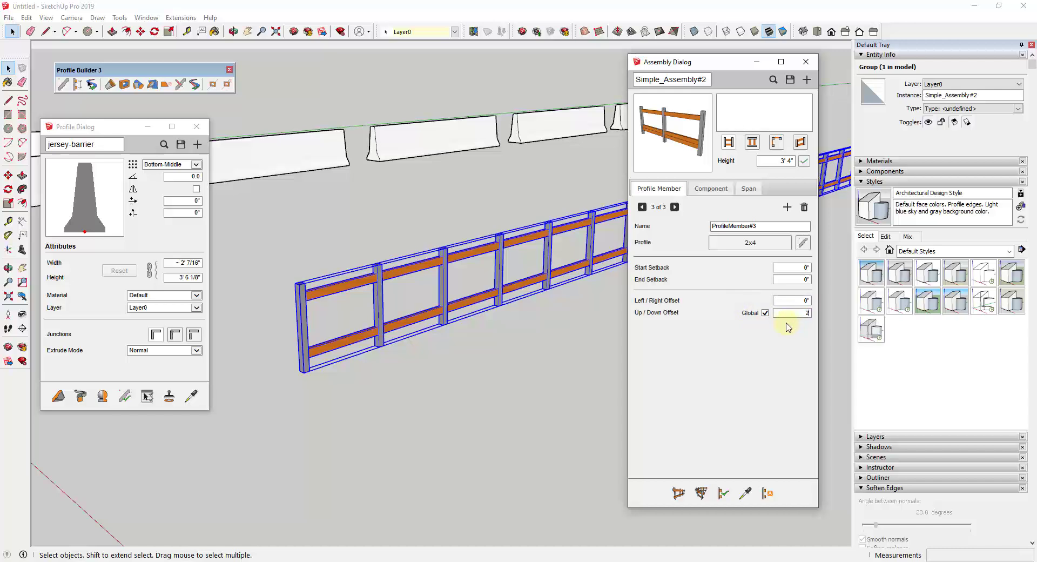
key(Tab)
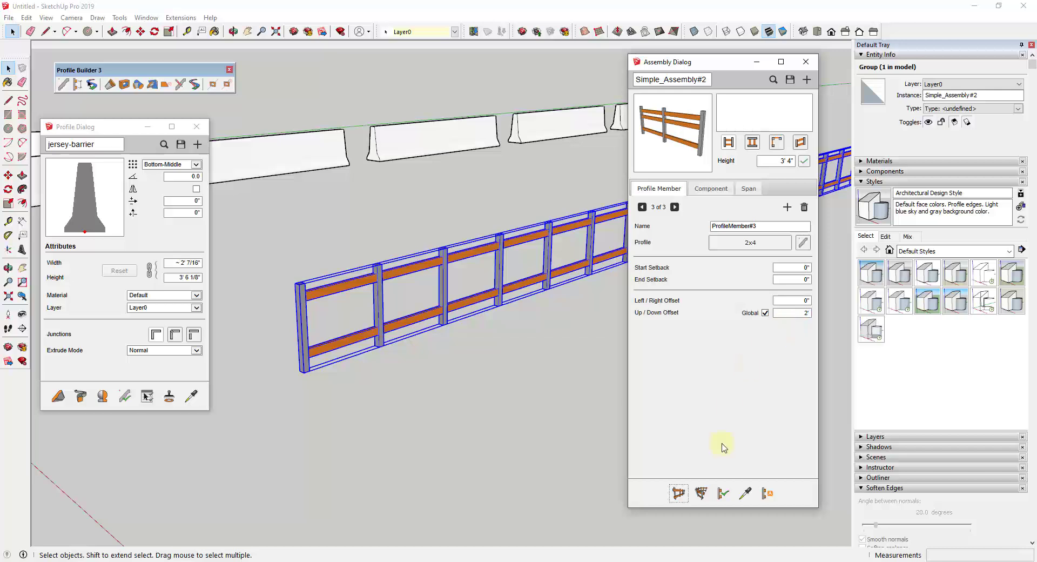
Try an up/down offset of 1' 6" for the third rail and settle on 20"
click(789, 313)
key(Return)
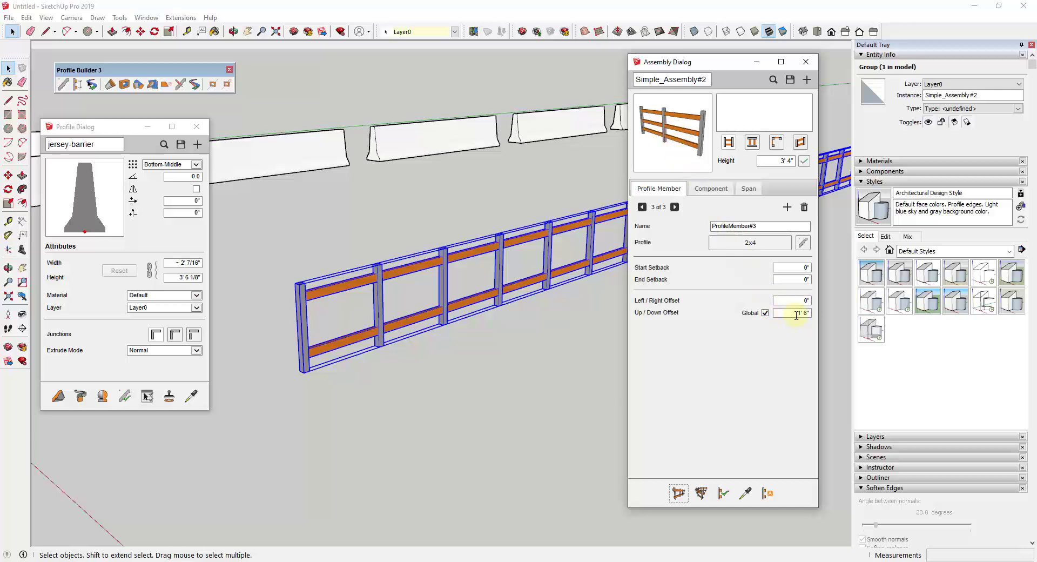
click(806, 312)
text(20)
key(Return)
click(705, 150)
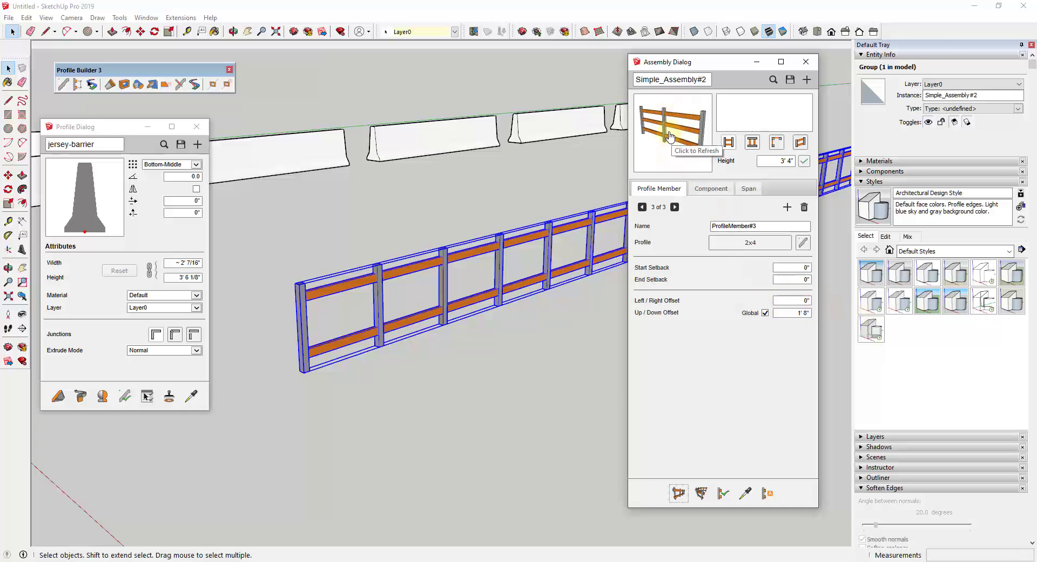
Review the assembly's three profile members and apply the added middle rail to the selected fence
click(675, 207)
click(675, 207)
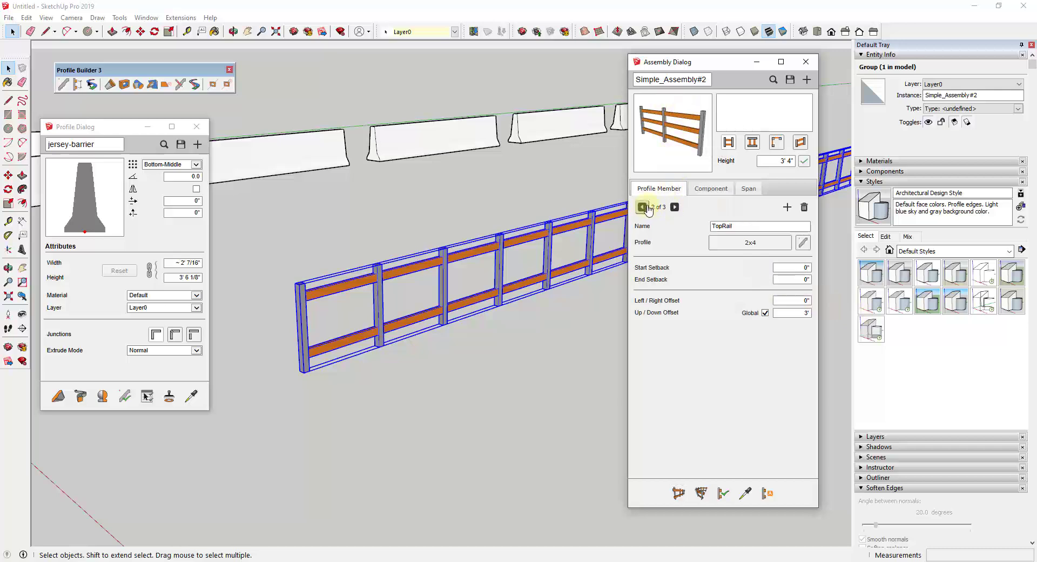
click(675, 207)
click(674, 207)
click(674, 207)
middle_drag(540, 291, 497, 268)
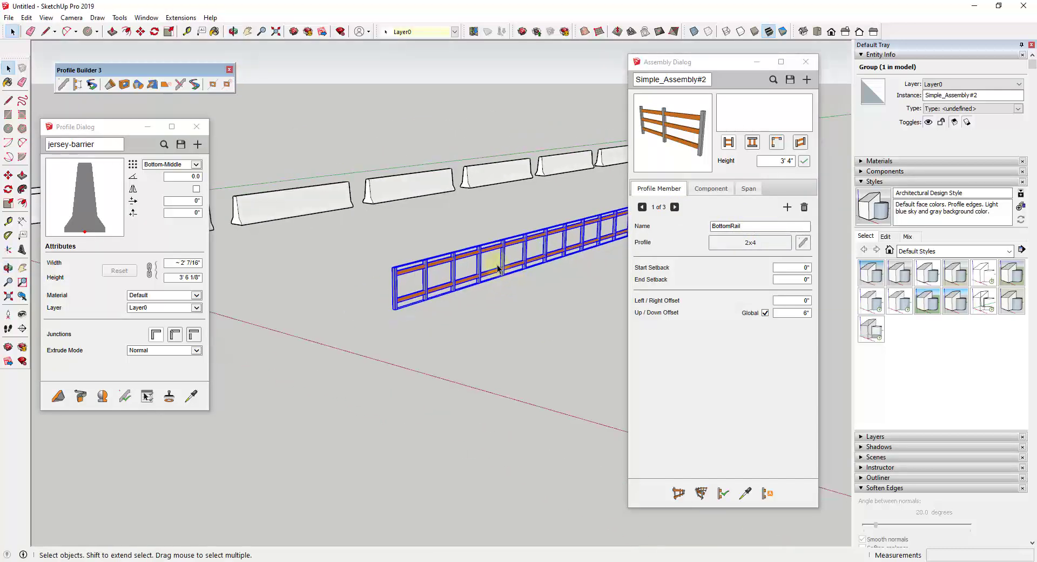
click(723, 493)
scroll(470, 254, up, 4)
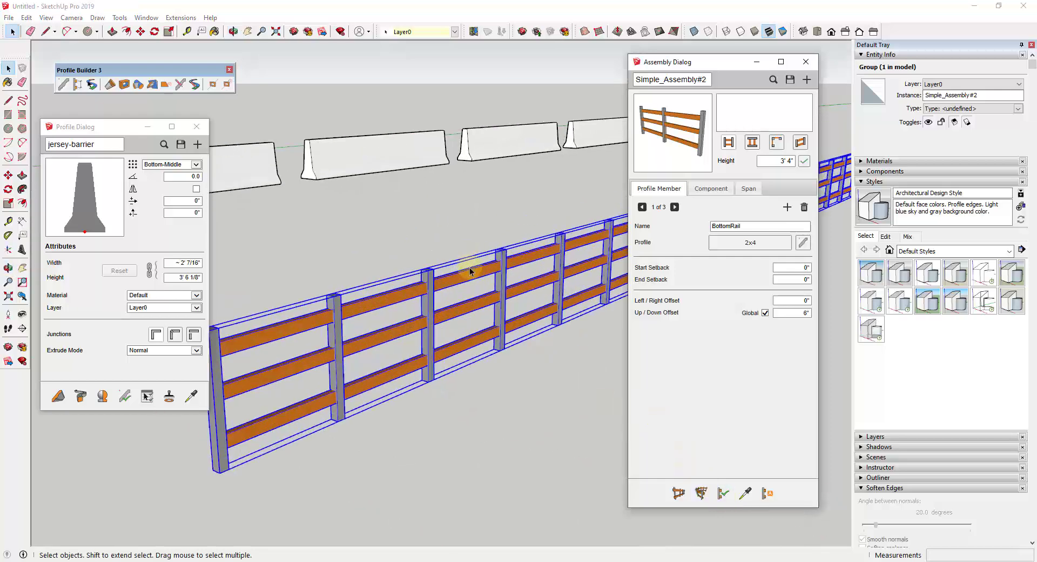
scroll(477, 229, up, 5)
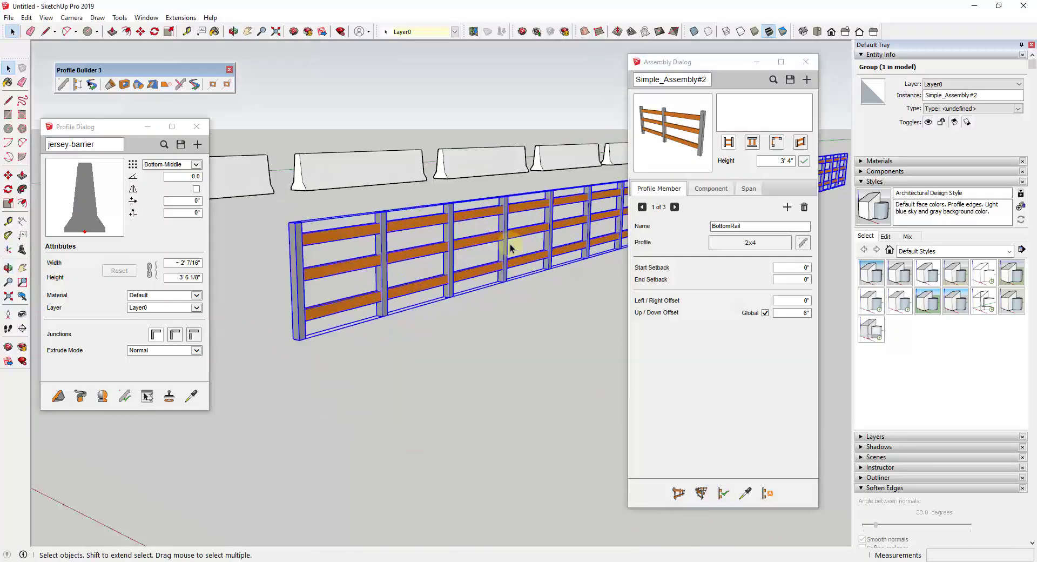
Examine the fence and barriers from farther away and check the assembly's span and profile member settings
scroll(393, 244, down, 6)
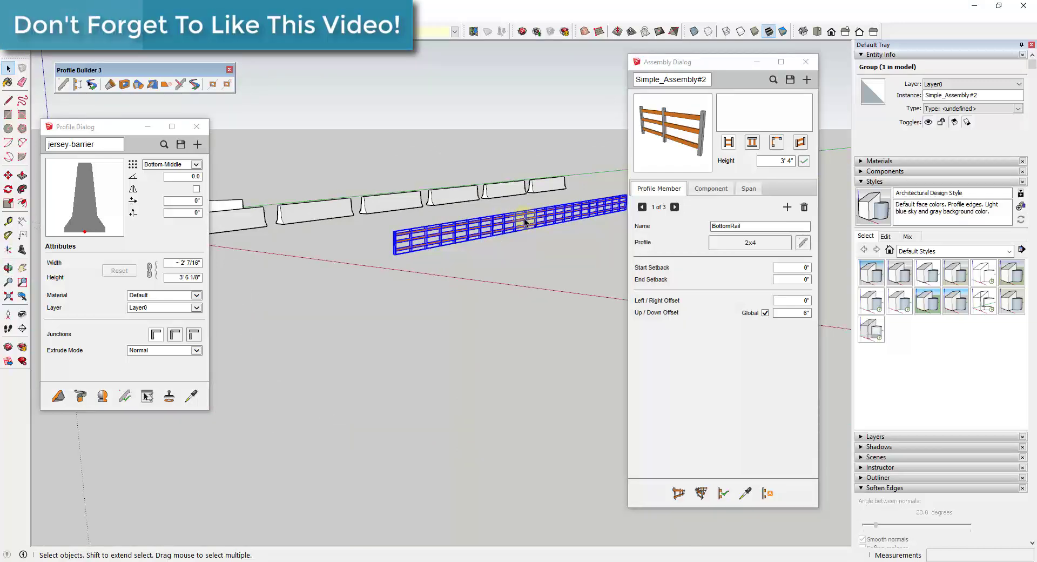
mouse_move(523, 221)
middle_down()
mouse_move(537, 248)
mouse_move(547, 236)
mouse_move(536, 234)
middle_up()
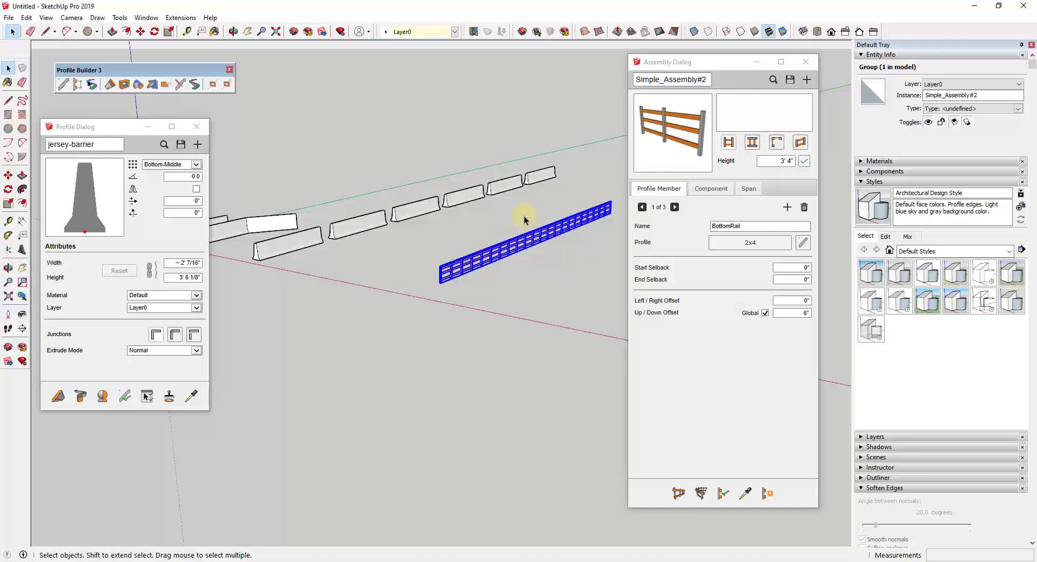
scroll(537, 244, up, 3)
scroll(528, 231, down, 4)
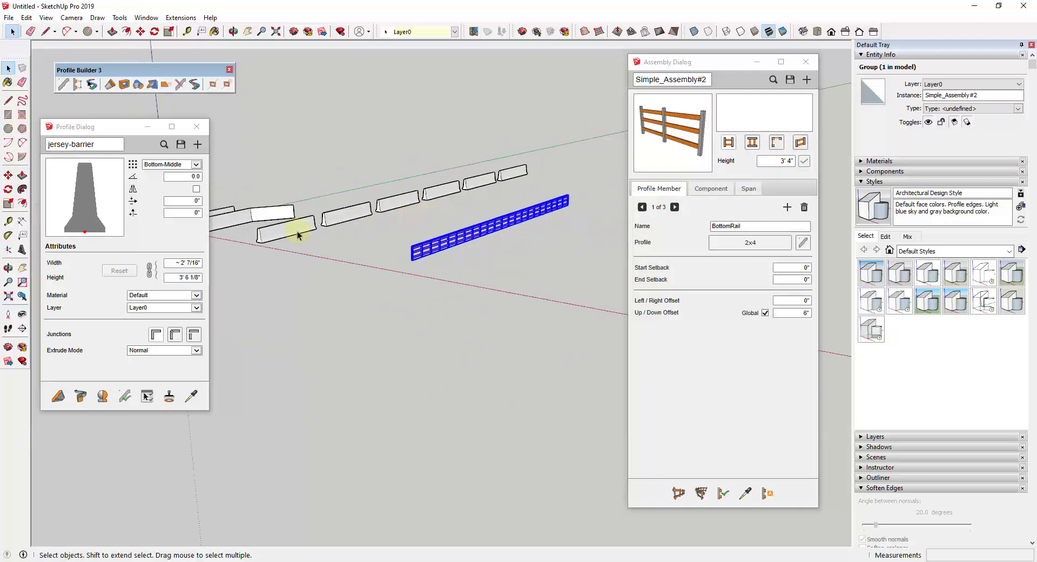
scroll(275, 238, down, 2)
scroll(405, 250, up, 2)
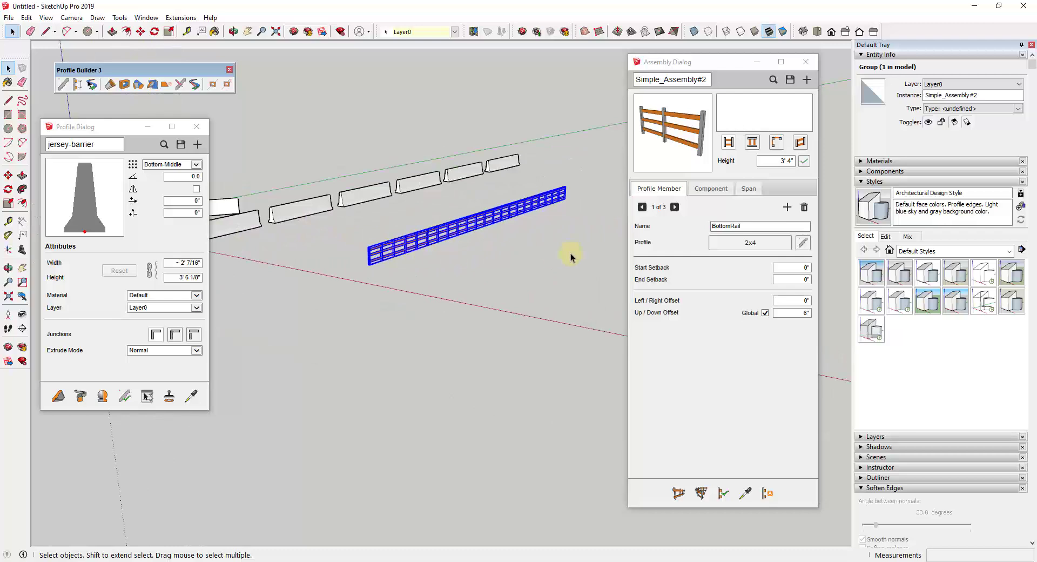
click(747, 190)
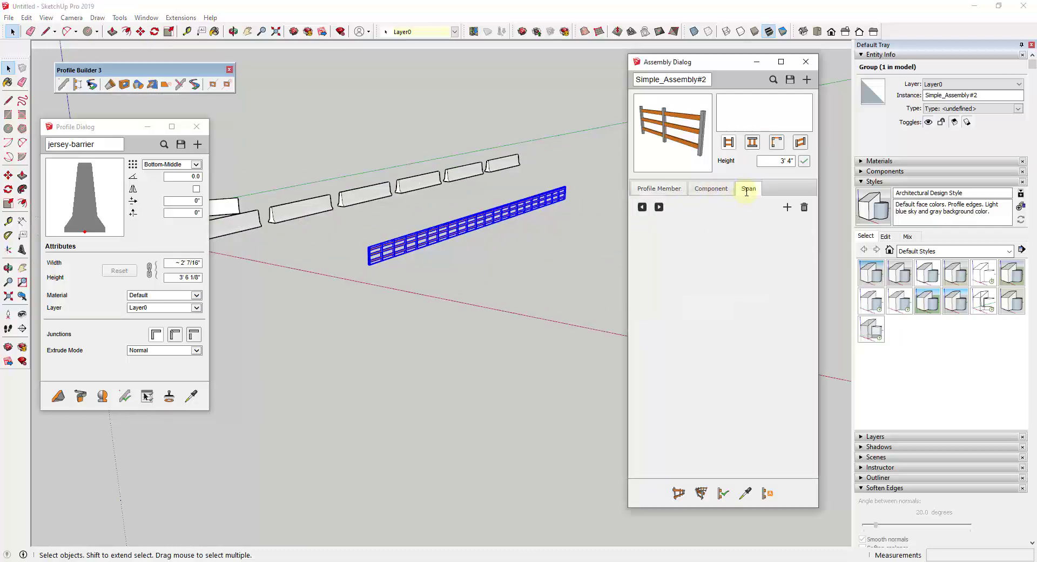
click(668, 190)
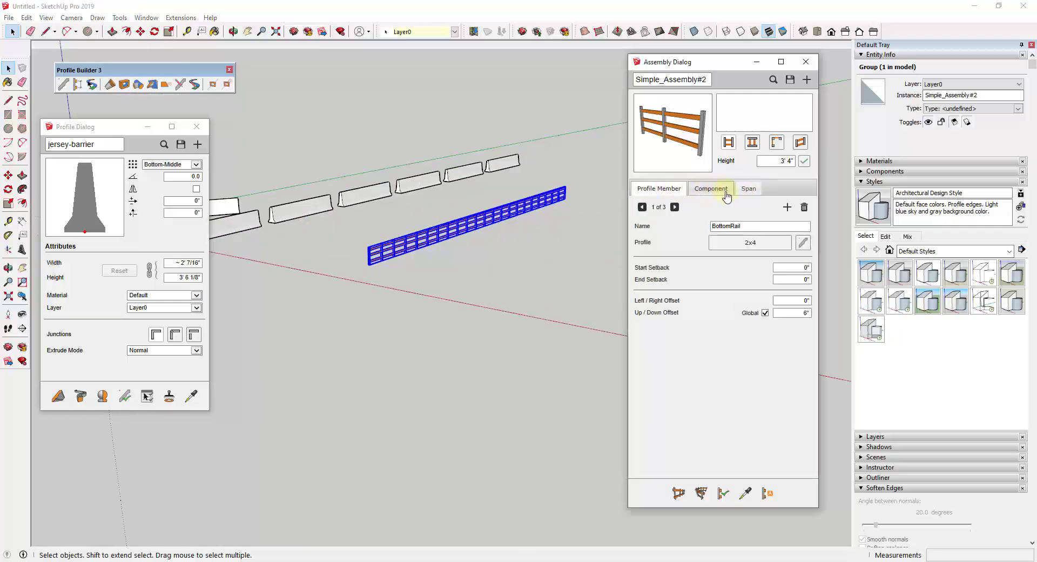
scroll(465, 163, down, 3)
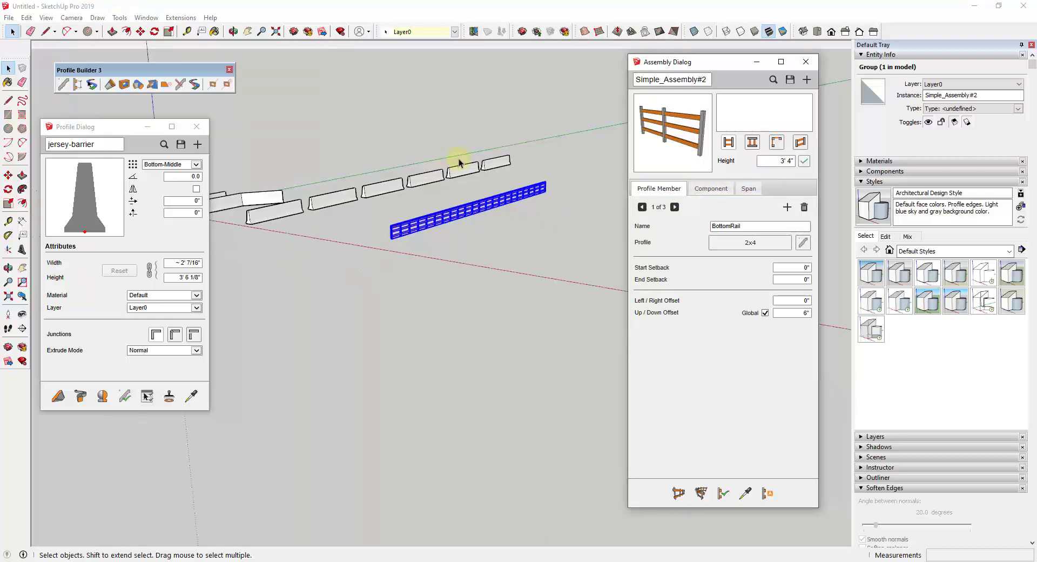
scroll(479, 163, down, 2)
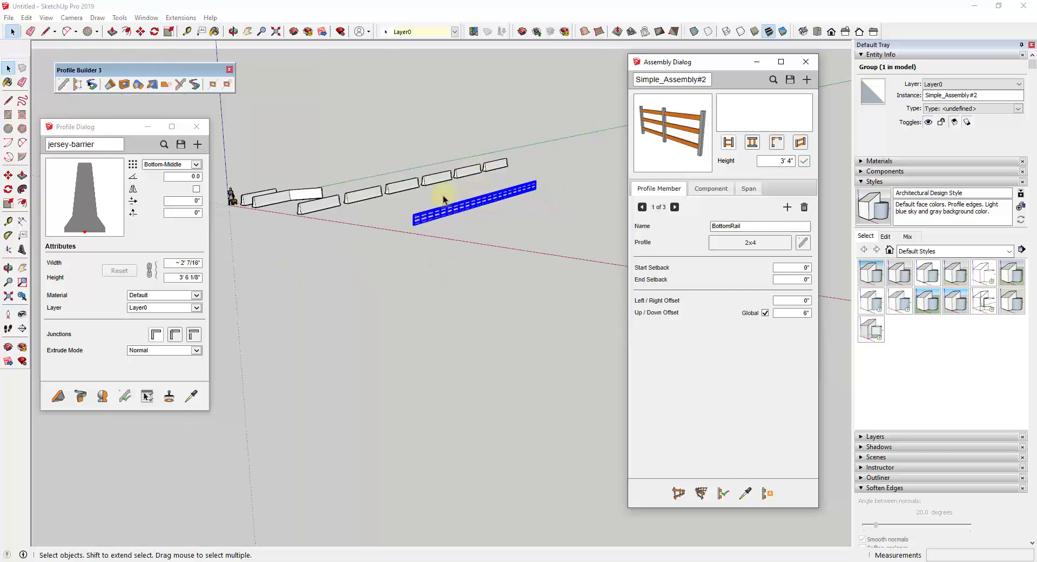
middle_drag(412, 203, 356, 206)
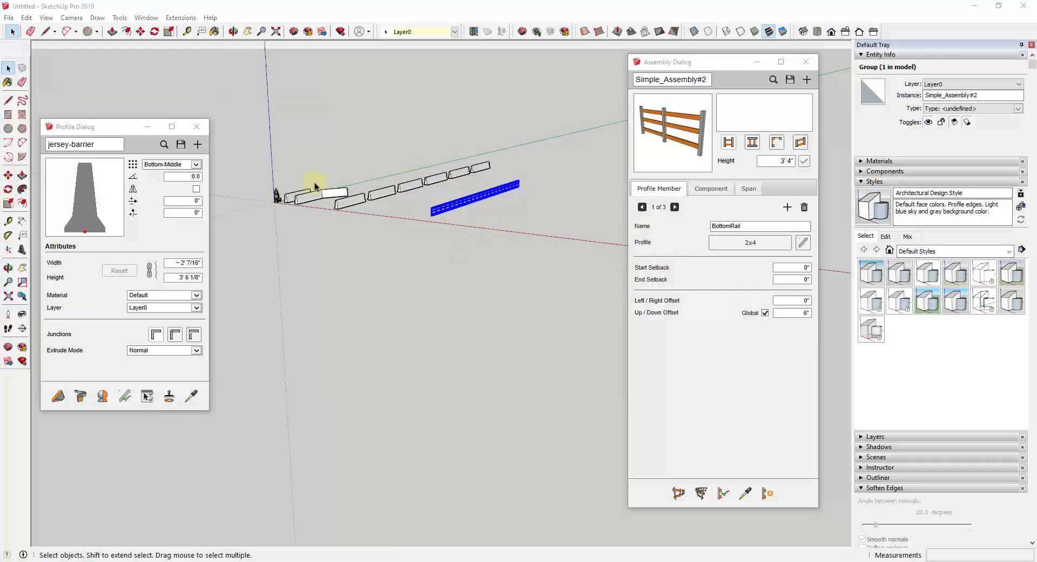
middle_drag(313, 178, 373, 186)
scroll(373, 186, up, 3)
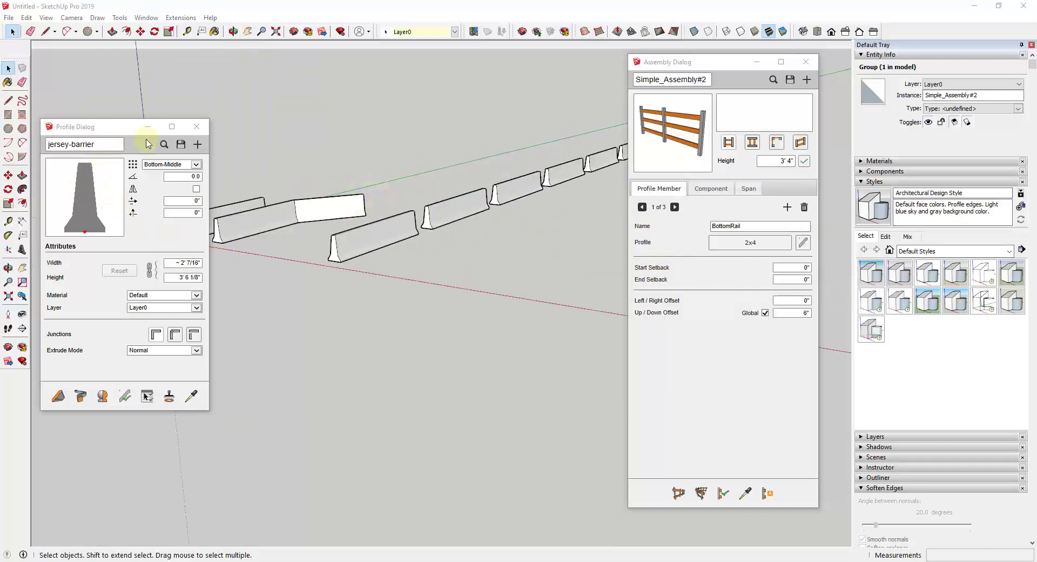
middle_drag(486, 263, 433, 317)
key(c)
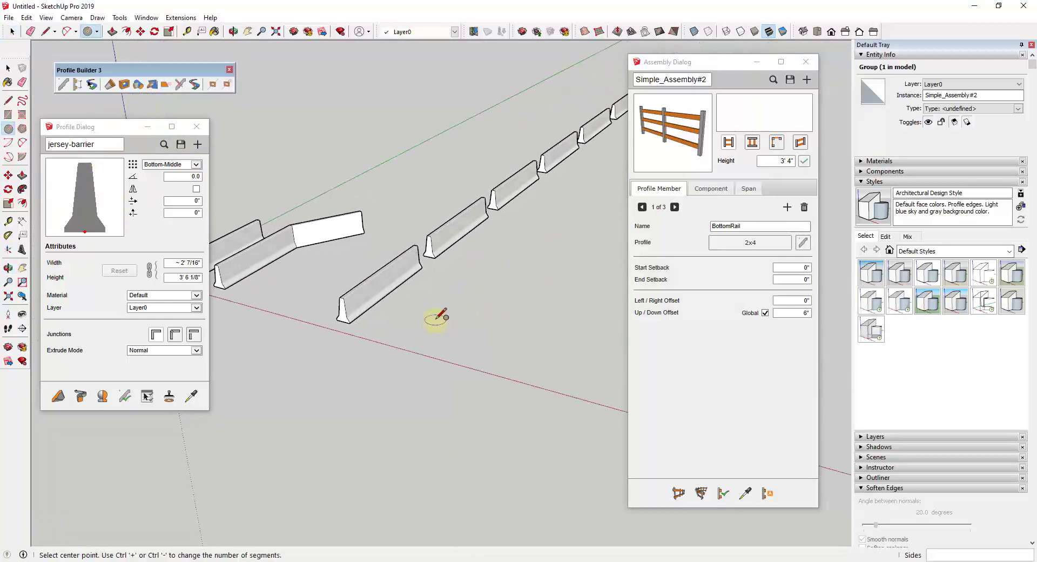
scroll(435, 335, up, 2)
key(space)
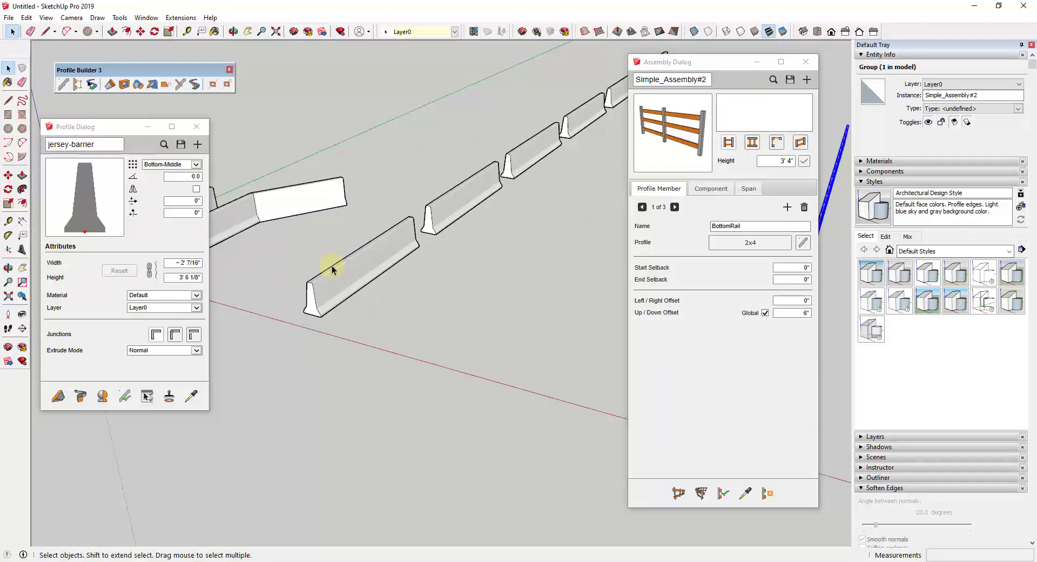
Draw a circle with a radius of about 1' 8 1/2" on the ground beside the nearest barrier
key(c)
click(419, 336)
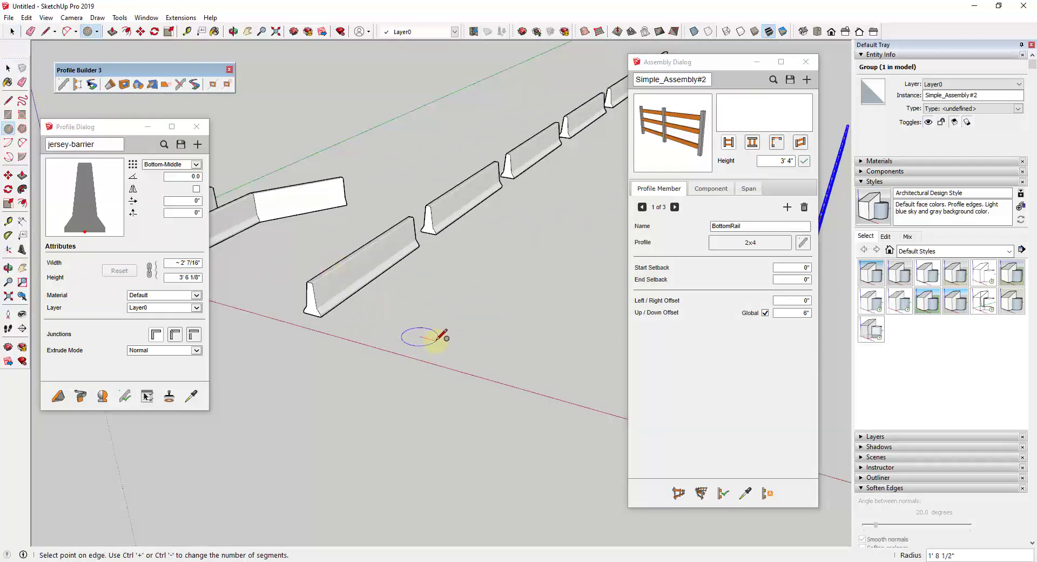
click(438, 338)
key(space)
scroll(435, 339, up, 5)
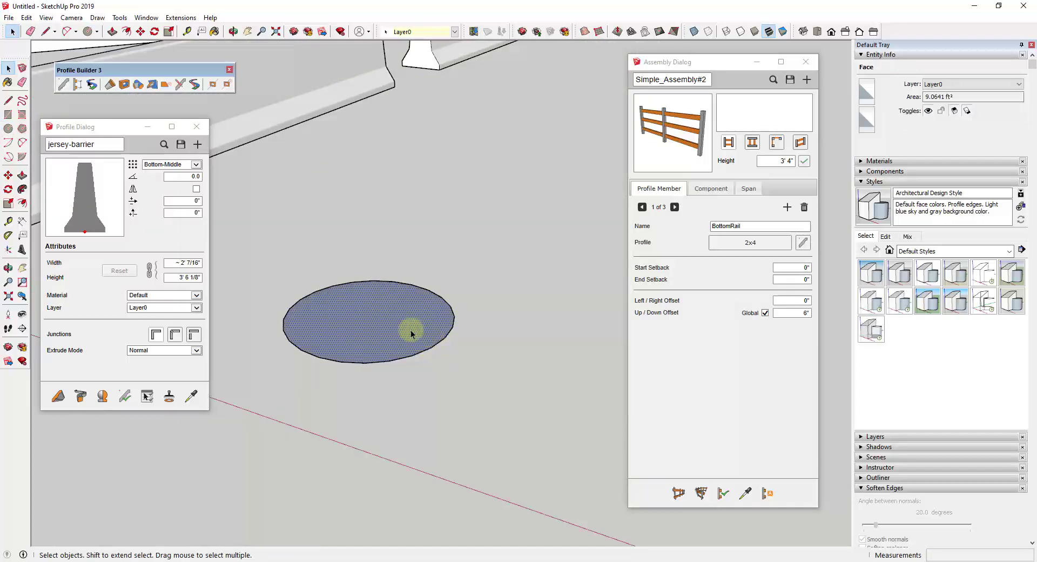
Offset the circle inward about 5 5/8" and delete the inner face to leave a flat ring
key(f)
click(444, 344)
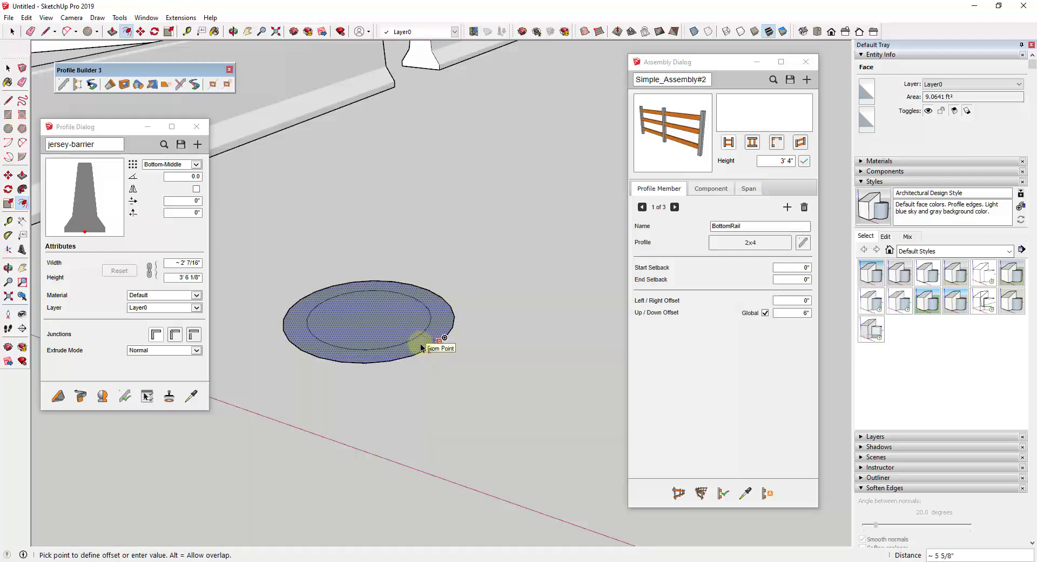
click(423, 343)
key(space)
key(Delete)
scroll(416, 324, down, 3)
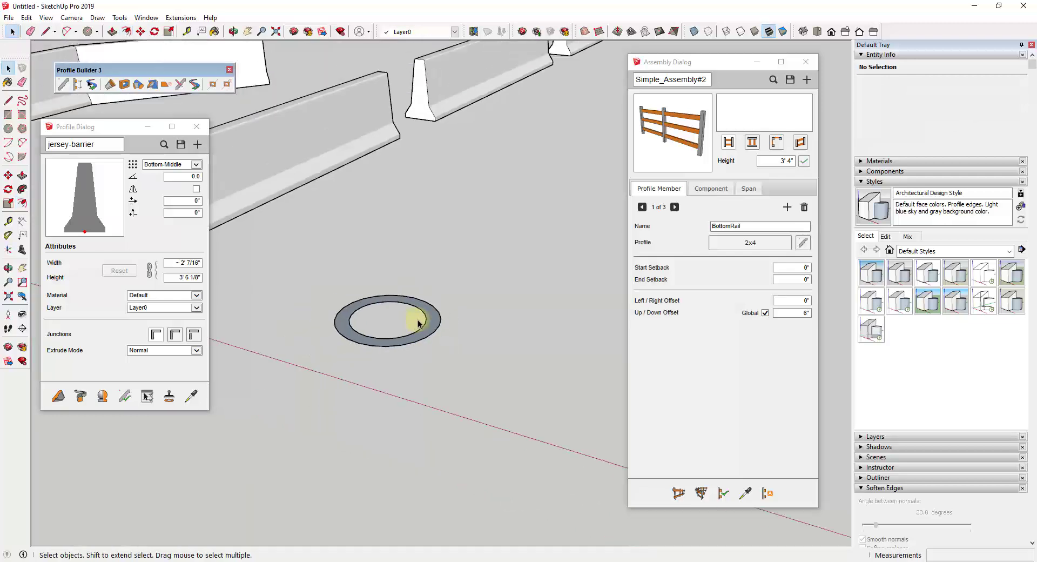
Try to extrude the ring face upward about 3' 11" with Push/Pull
click(356, 334)
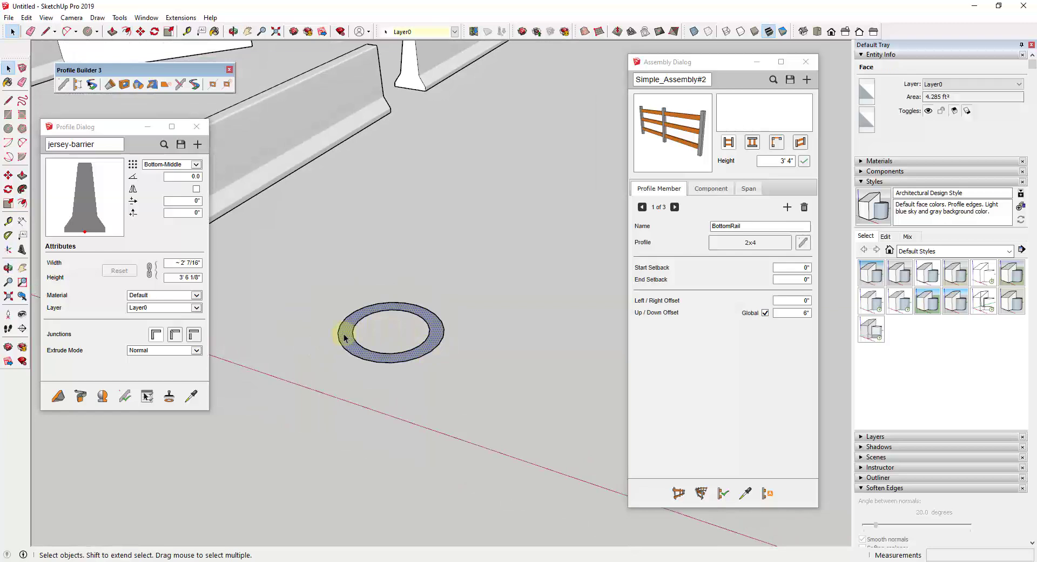
key(p)
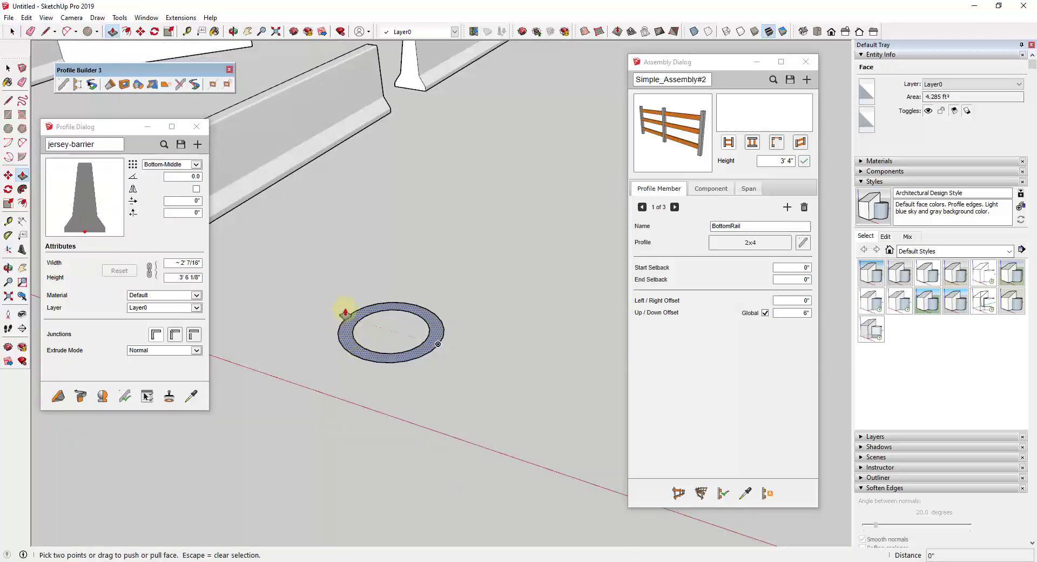
click(354, 354)
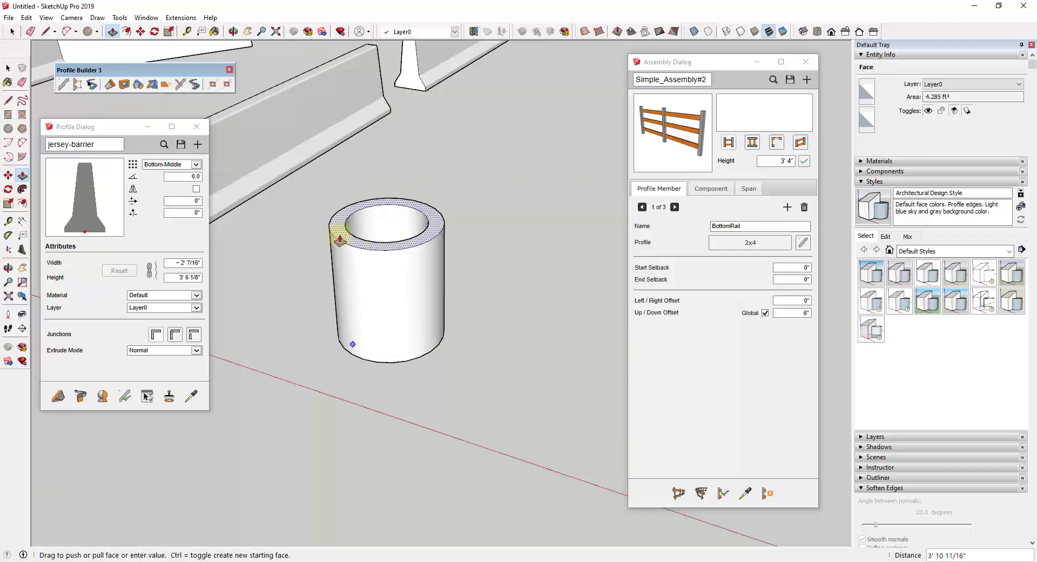
key(space)
Select the whole flat ring and create a new profile from it named Pipe
scroll(324, 308, down, 2)
drag(301, 268, 448, 365)
click(195, 145)
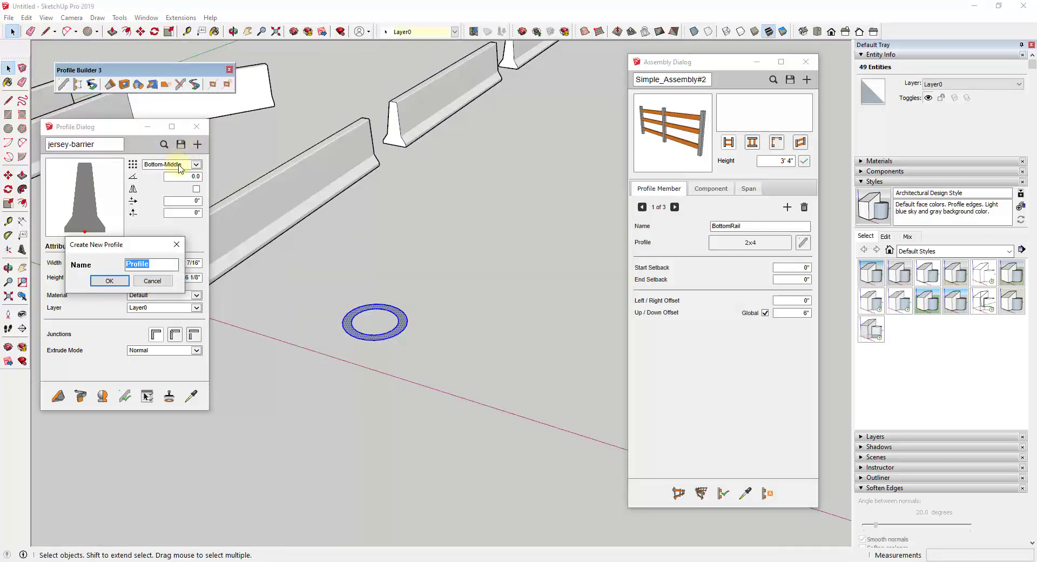
text(Pipe)
key(Return)
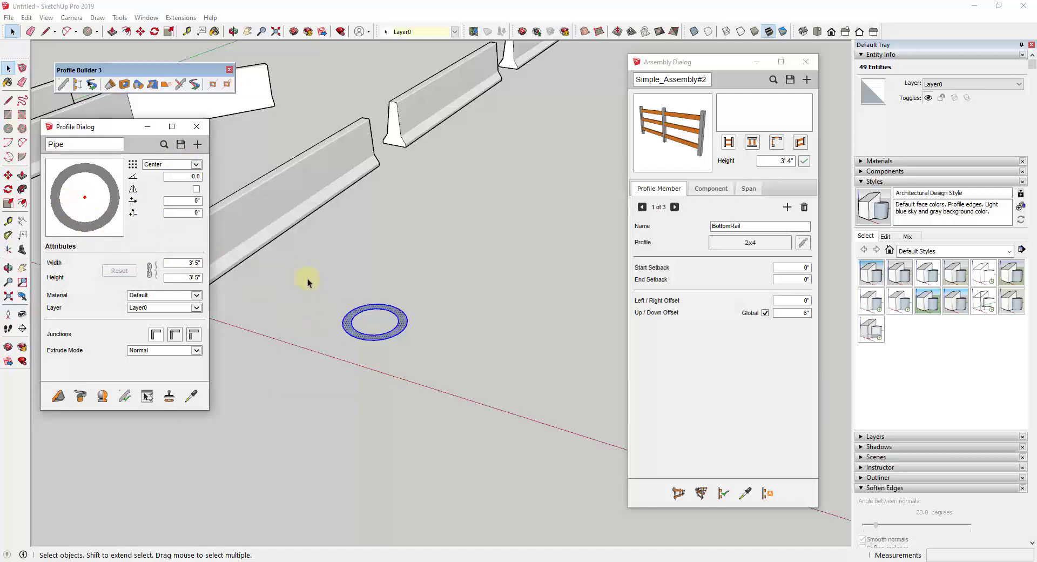
Build a straight run of the Pipe profile about 50' 9" long on the ground beside the flat ring
middle_drag(342, 330, 480, 355)
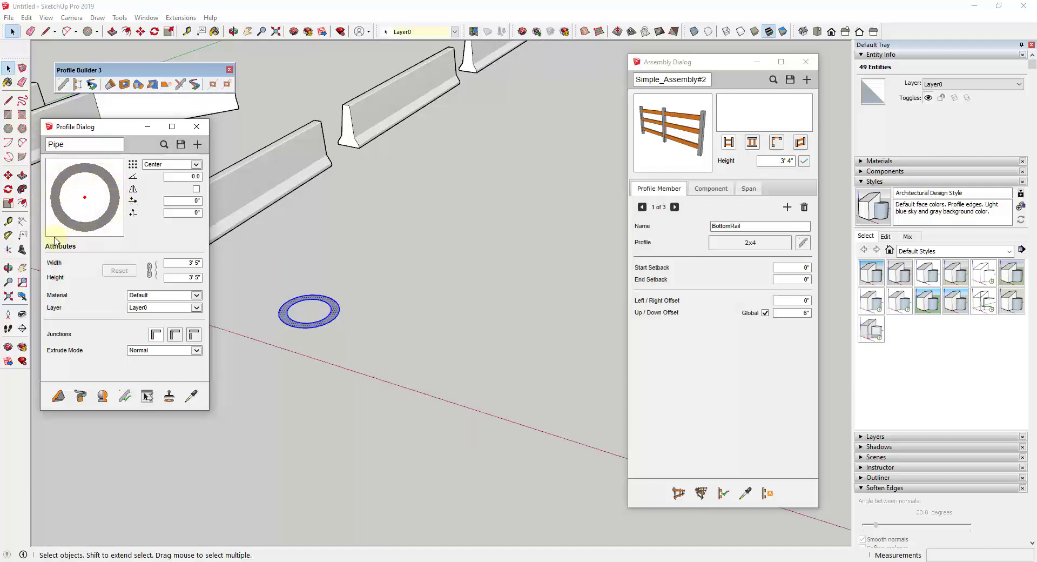
scroll(357, 307, down, 2)
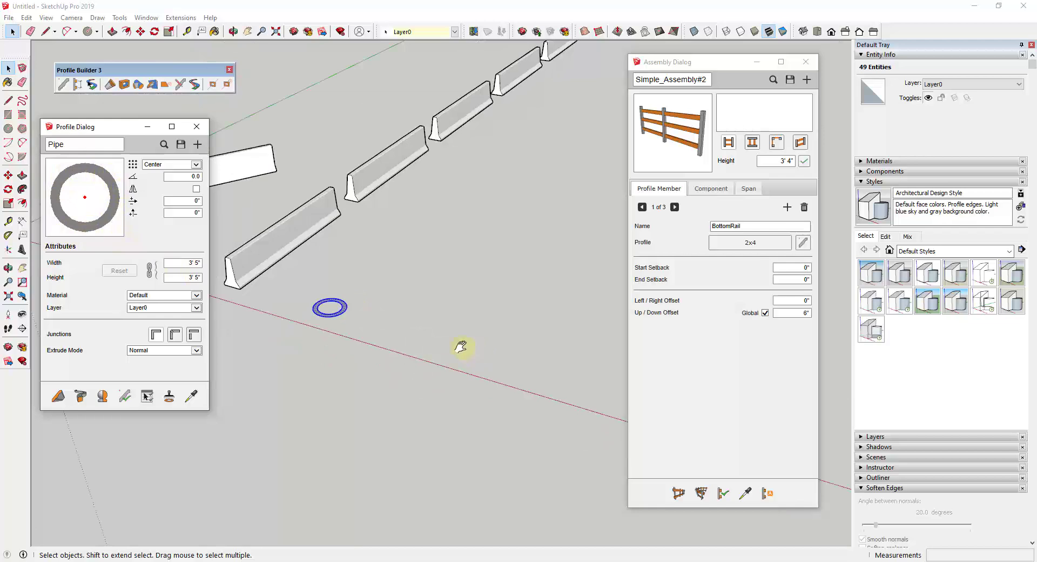
middle_drag(461, 346, 416, 332)
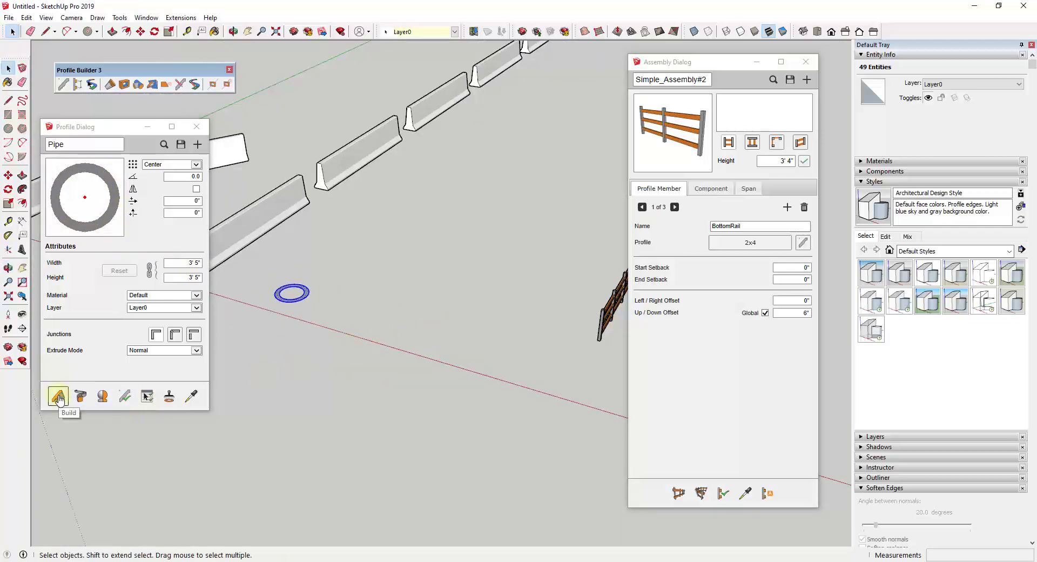
click(58, 397)
click(349, 316)
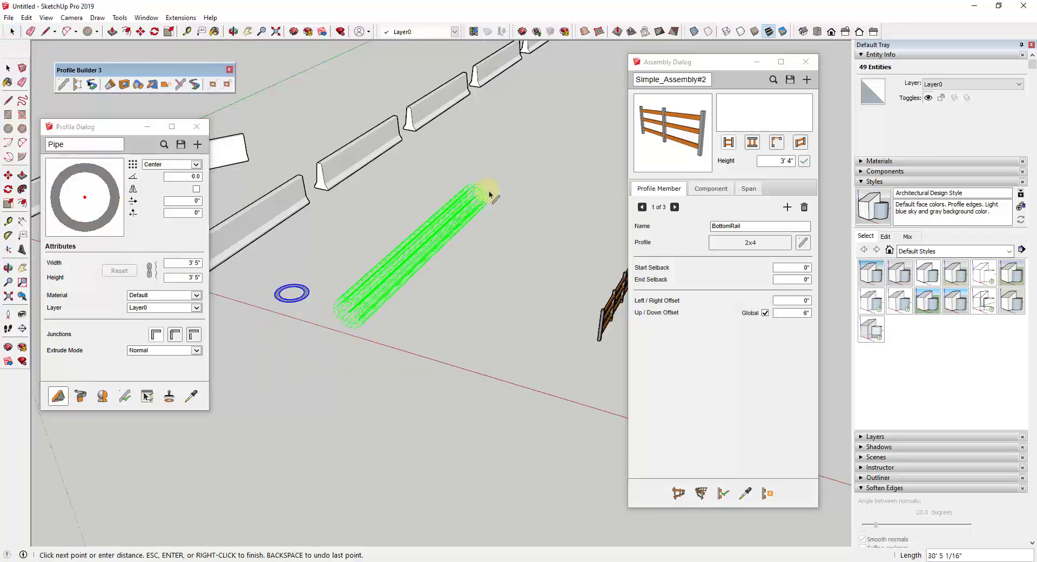
click(542, 147)
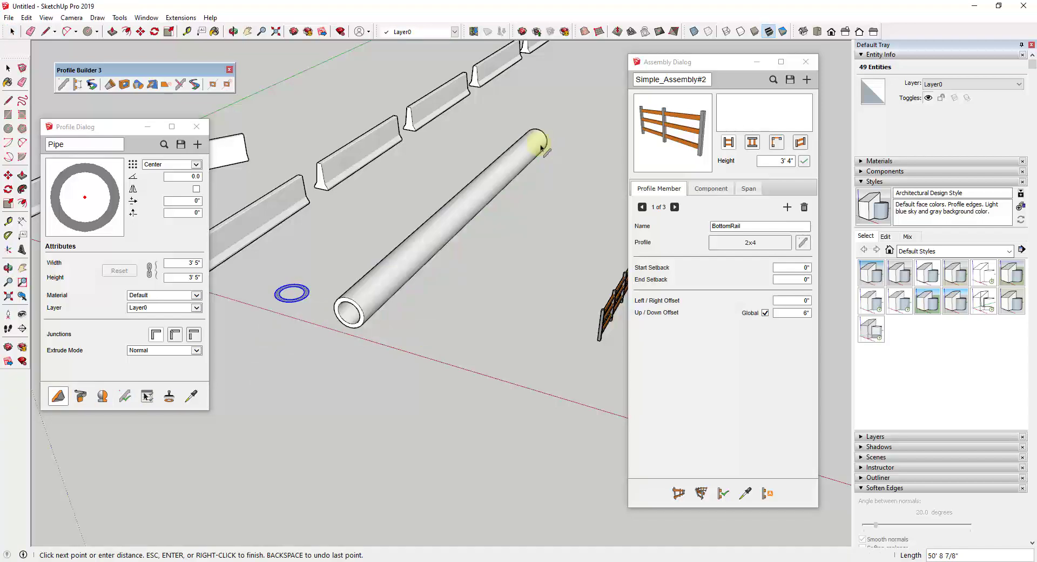
key(Return)
mouse_move(347, 307)
middle_down()
mouse_move(439, 204)
mouse_move(458, 140)
mouse_move(359, 227)
mouse_move(359, 294)
middle_up()
scroll(412, 297, up, 4)
scroll(418, 296, up, 2)
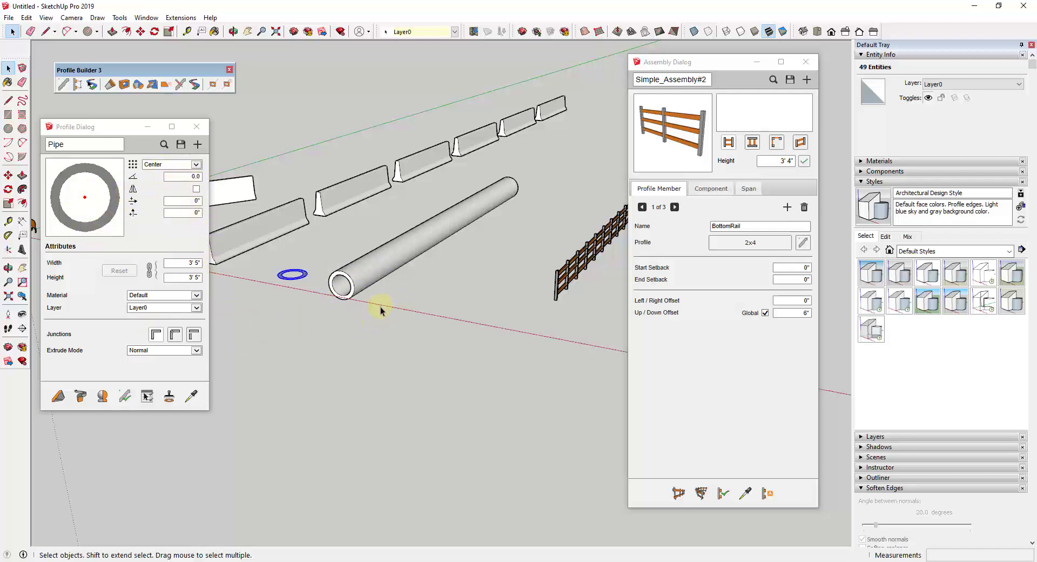
scroll(366, 302, up, 4)
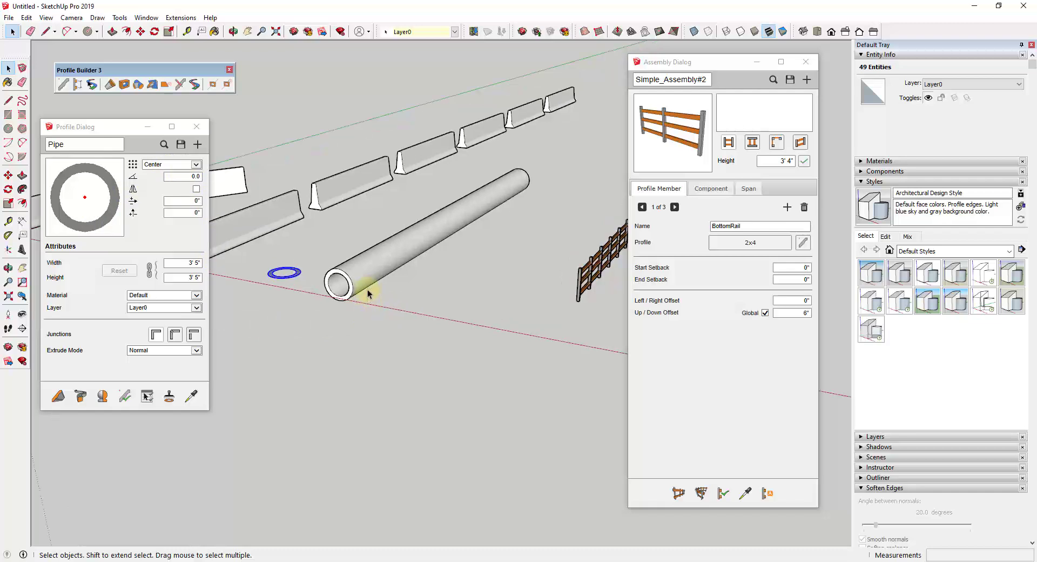
Save the profile under the name Pipe in the Profile Examples library folder
click(181, 144)
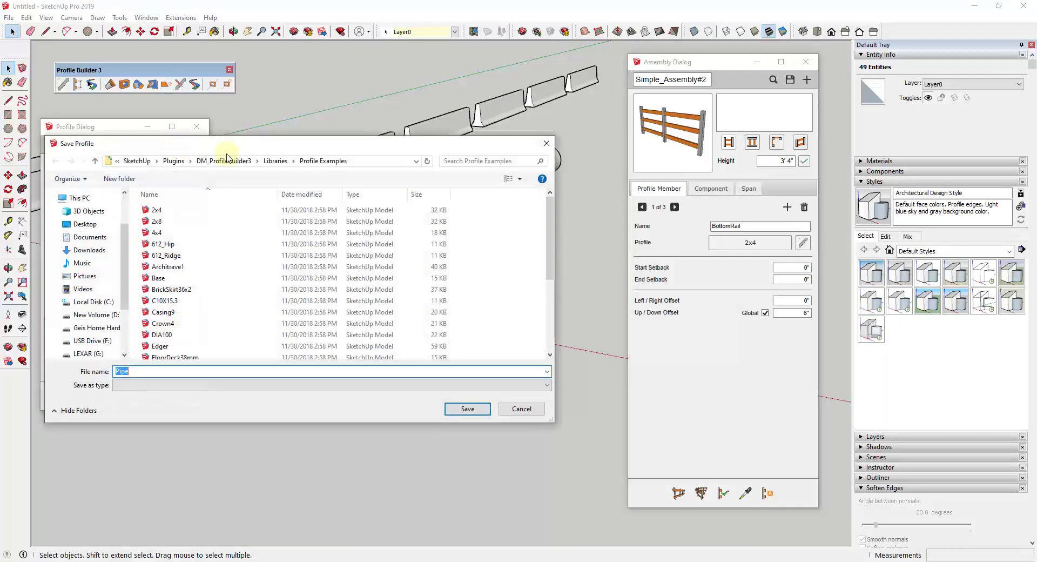
click(51, 197)
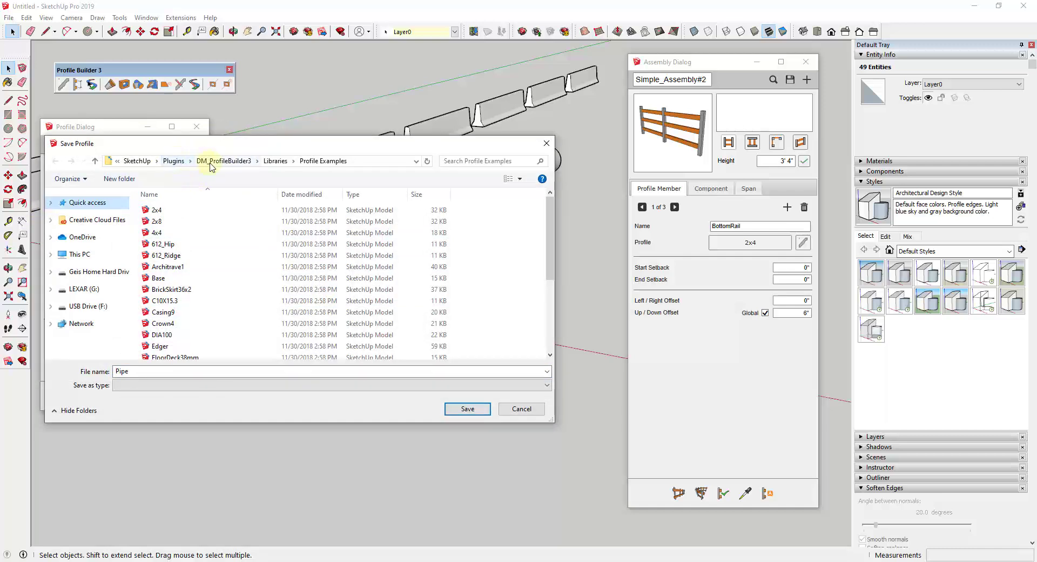
key(Return)
Examine the built pipe alongside the jersey barriers and the three-rail fence, both close up and from a distance
middle_drag(410, 227, 394, 287)
scroll(391, 238, up, 3)
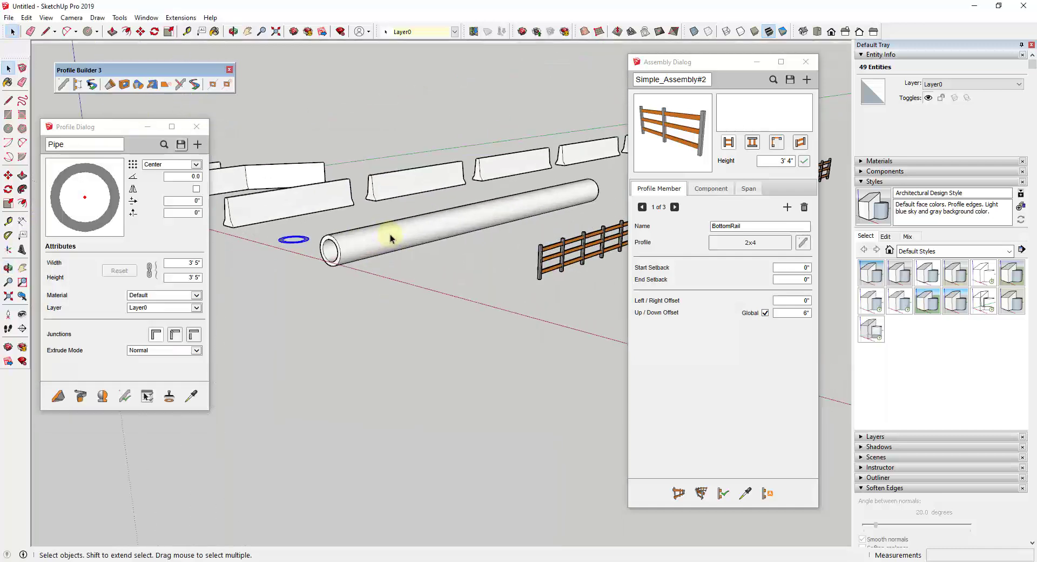
scroll(391, 238, down, 4)
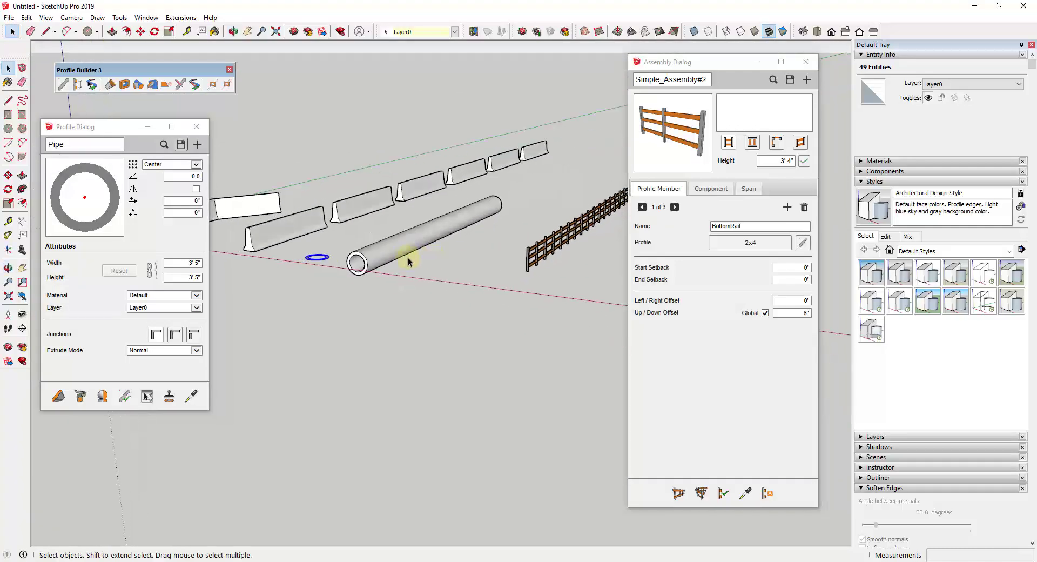
scroll(402, 259, down, 4)
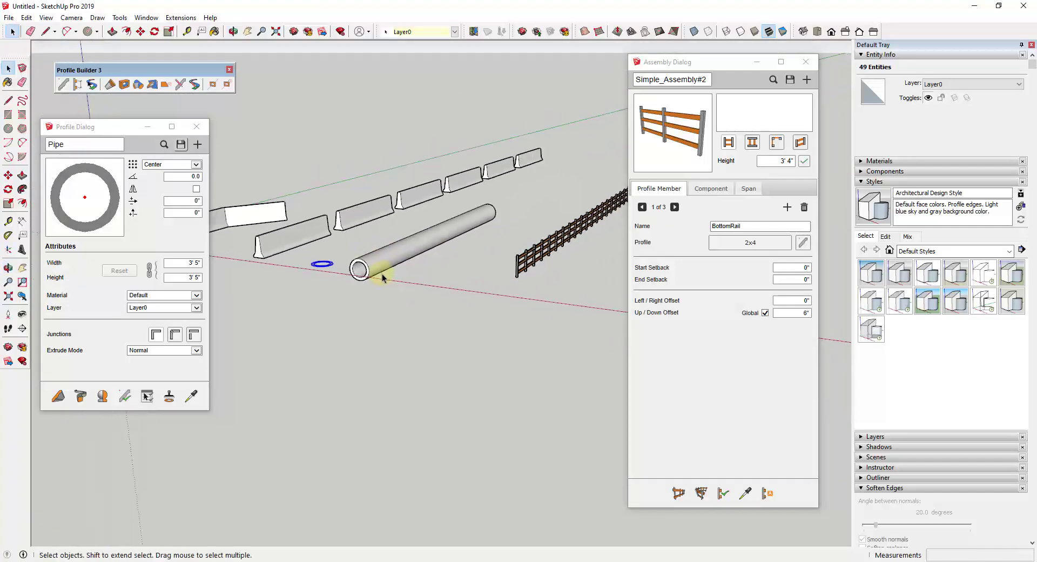
scroll(390, 279, down, 2)
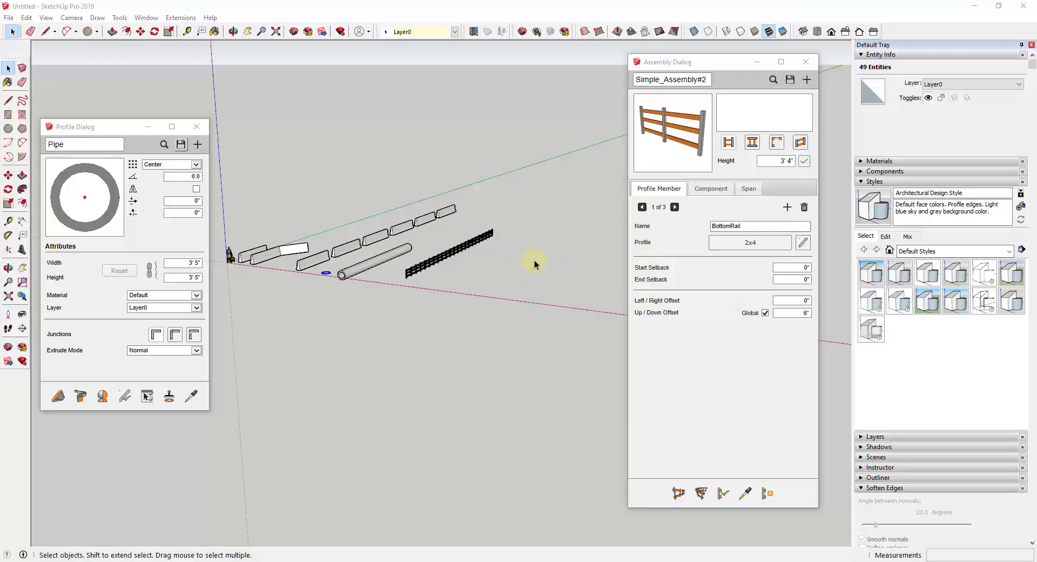
scroll(548, 261, up, 8)
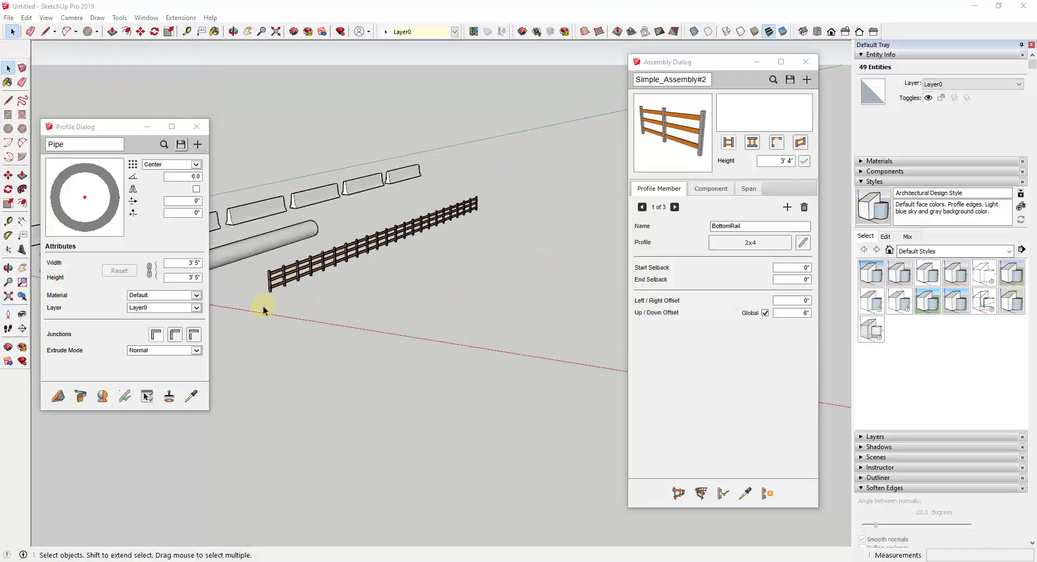
scroll(372, 294, down, 1)
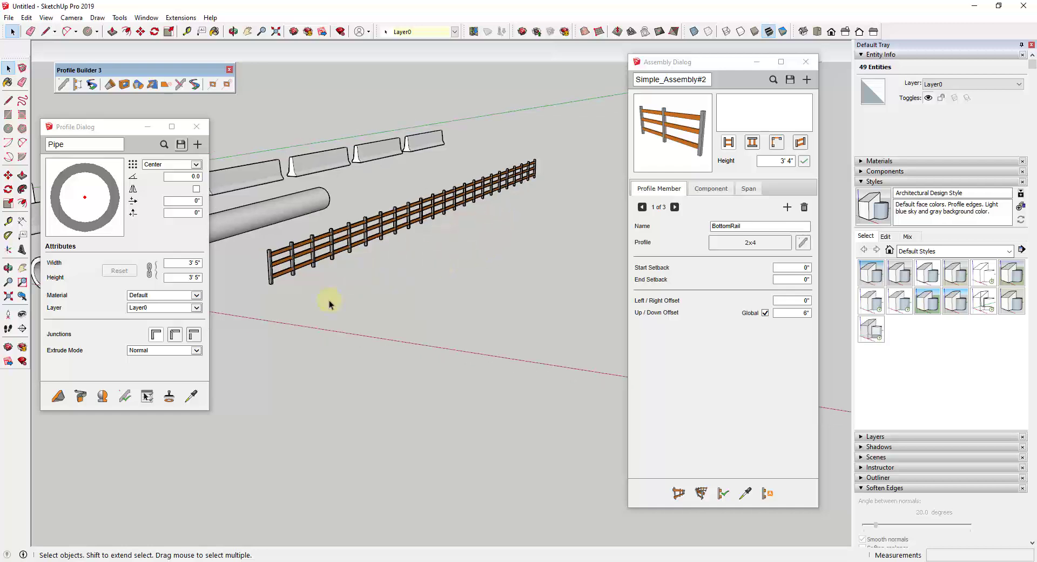
scroll(328, 300, down, 1)
Draw a 1 3/4" by 5 3/4" rectangle on the ground near the fence
middle_drag(329, 307, 394, 365)
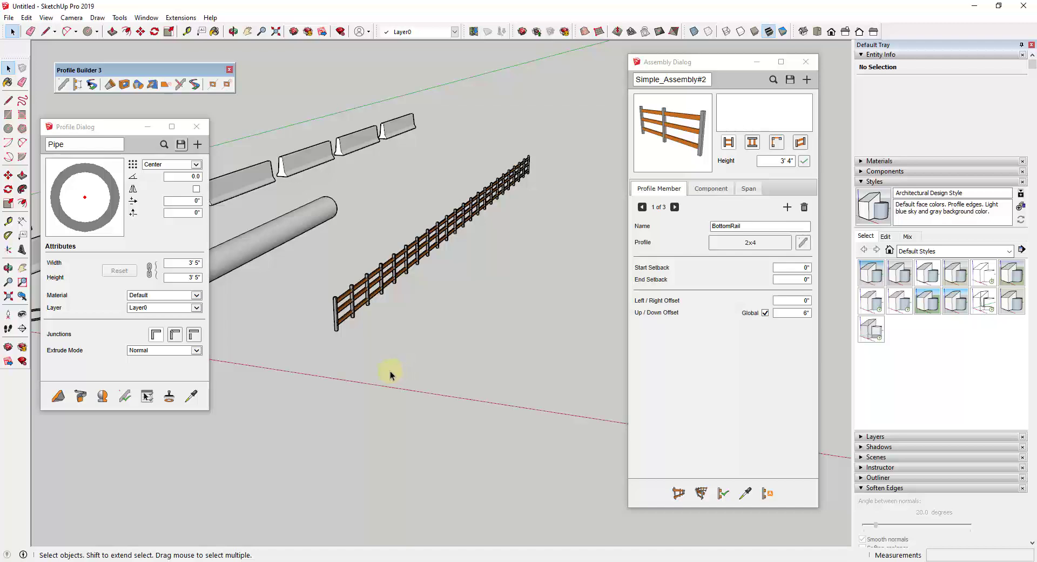
key(r)
click(389, 362)
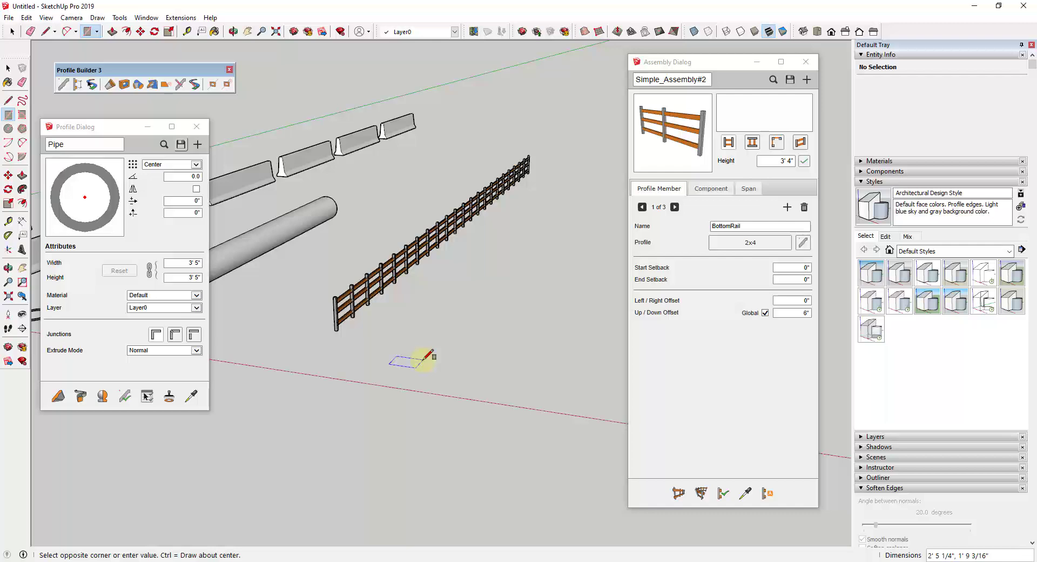
text(1.75)
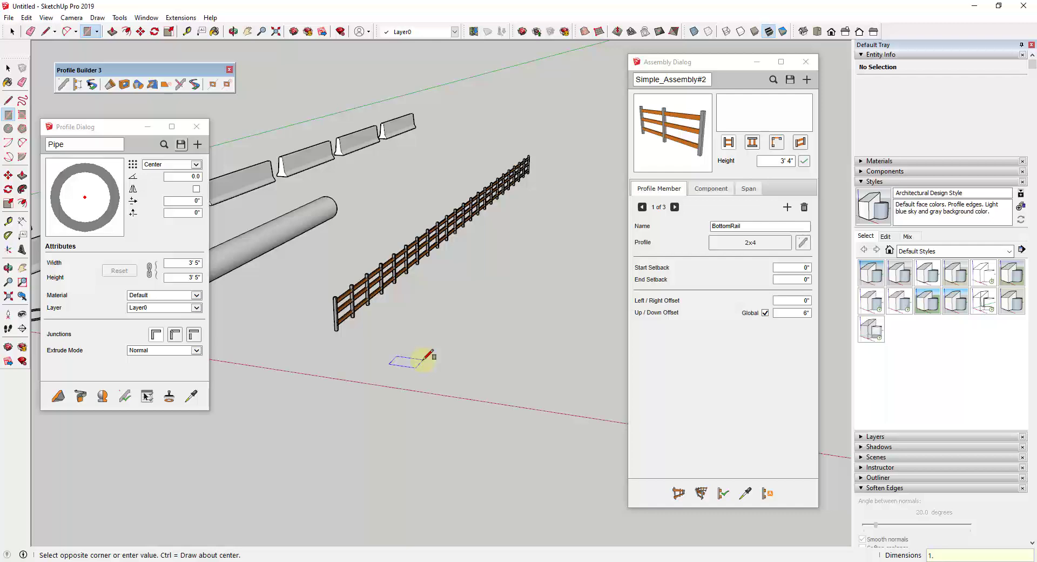
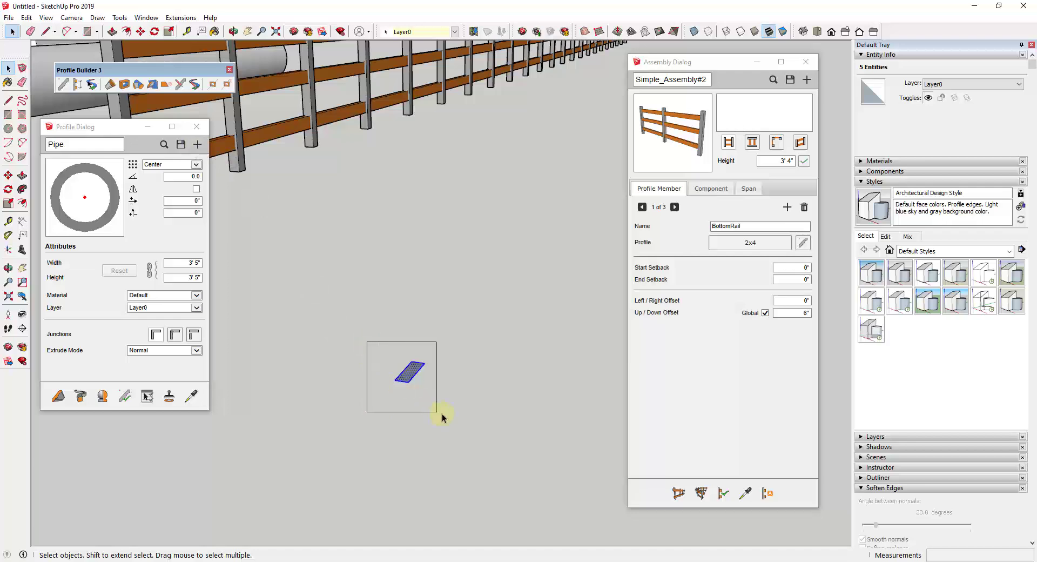
Create a new profile named Plate from the selected rectangle
click(197, 144)
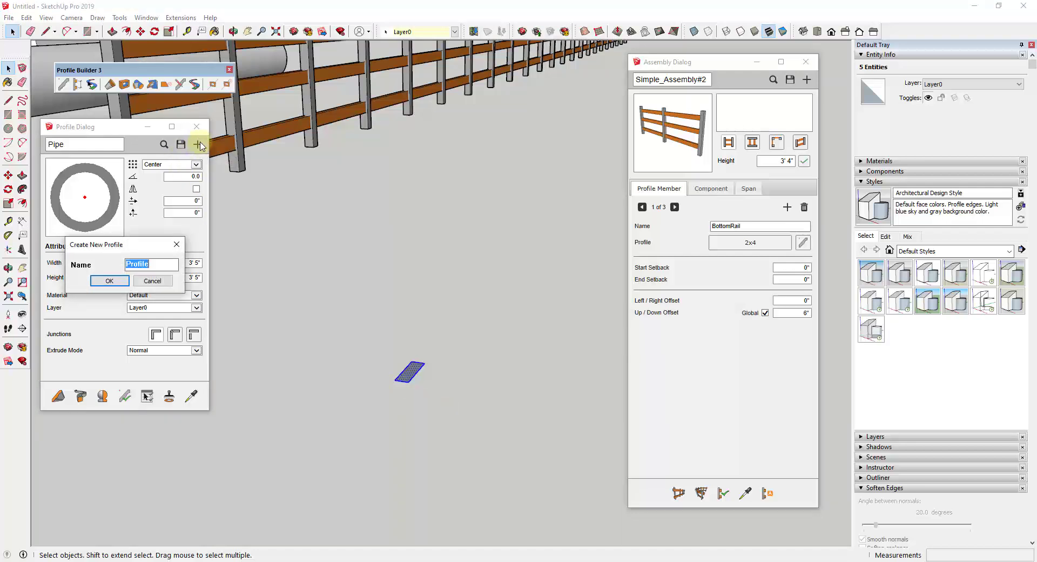
text(Plate)
key(Return)
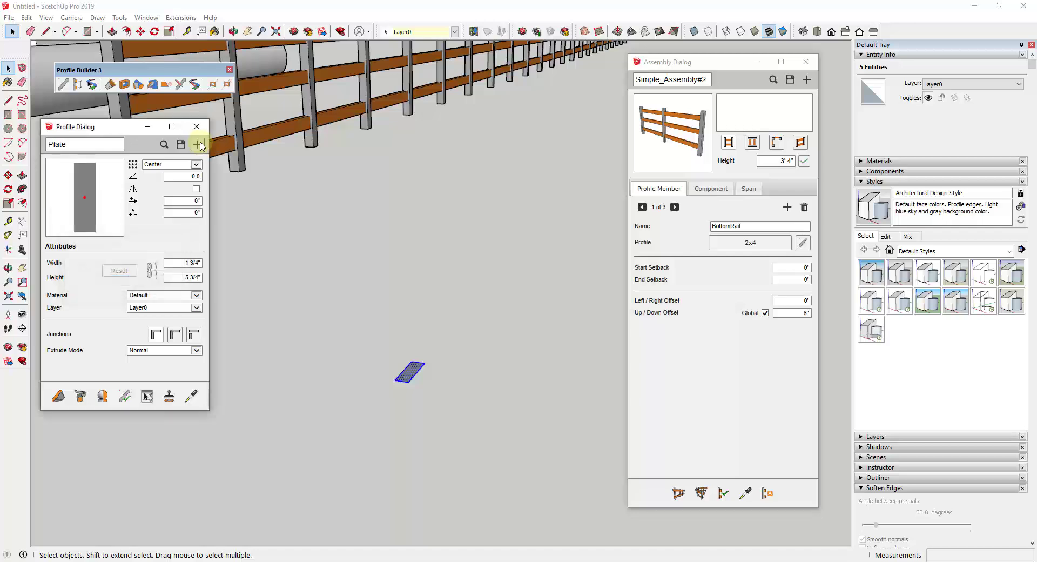
Build a straight run of the Plate profile about 33' 4" long on the ground beside the small rectangle
middle_drag(329, 199, 442, 324)
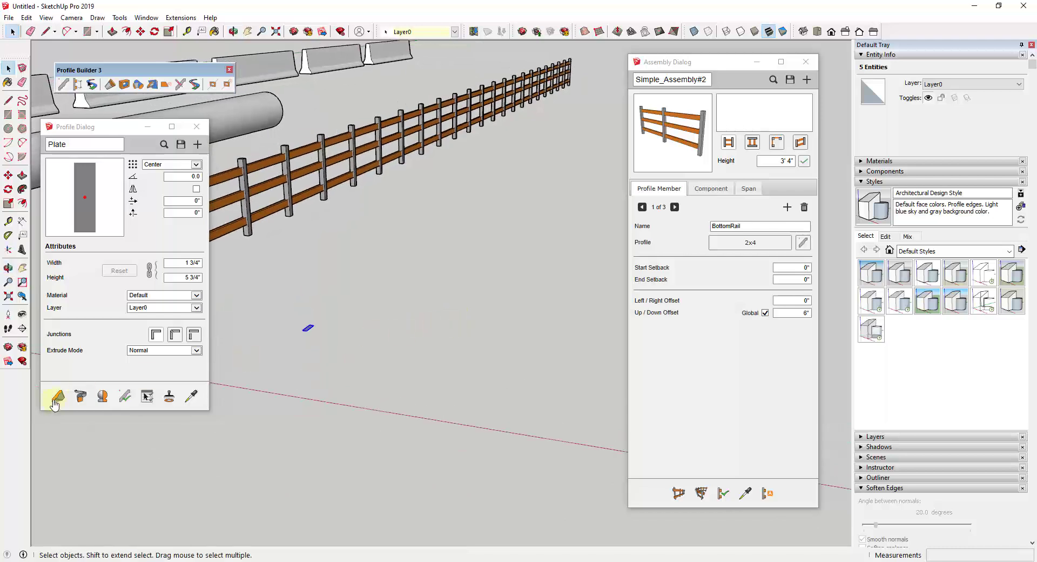
click(57, 399)
click(363, 339)
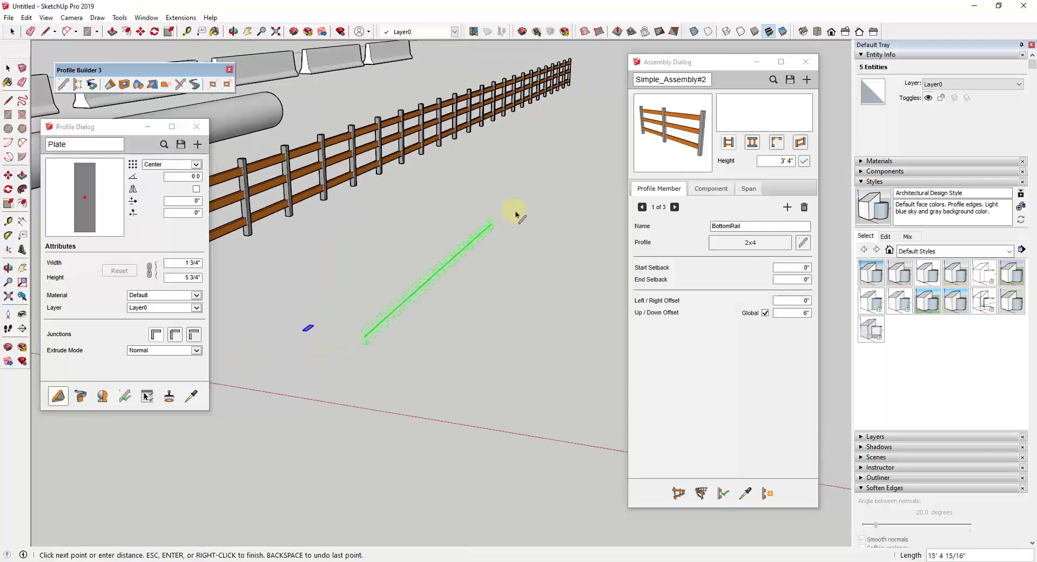
click(568, 157)
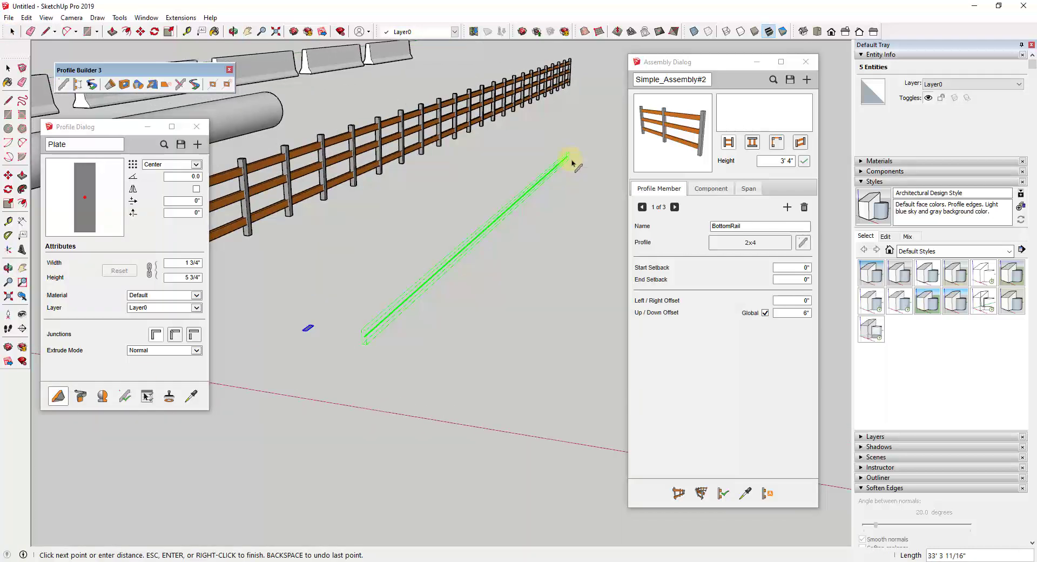
key(Return)
scroll(371, 334, up, 3)
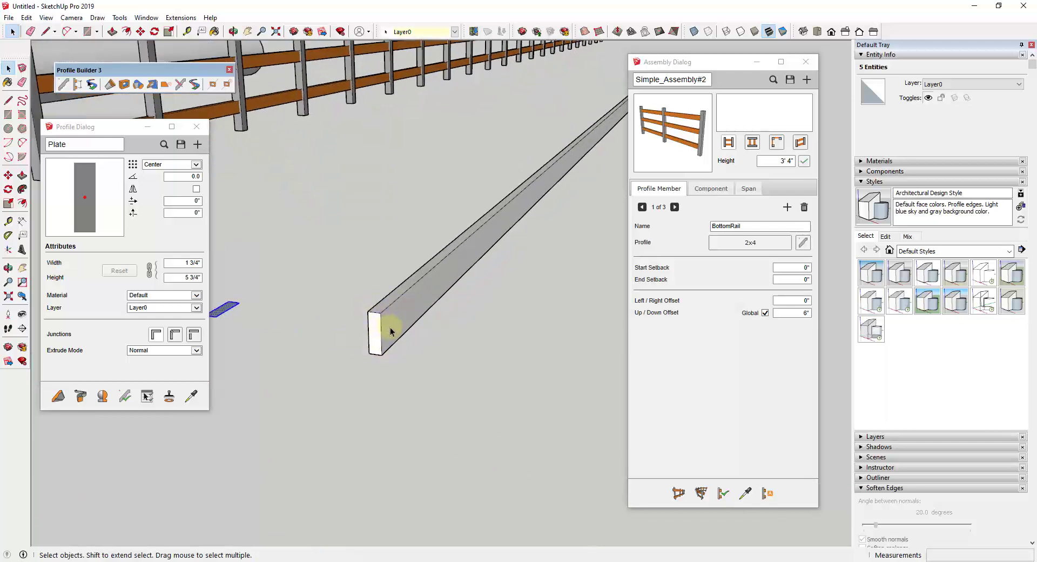
Set the Plate profile's rotation to 90 degrees and apply only the Rotation property to the built plate member
middle_drag(398, 319, 255, 202)
click(181, 177)
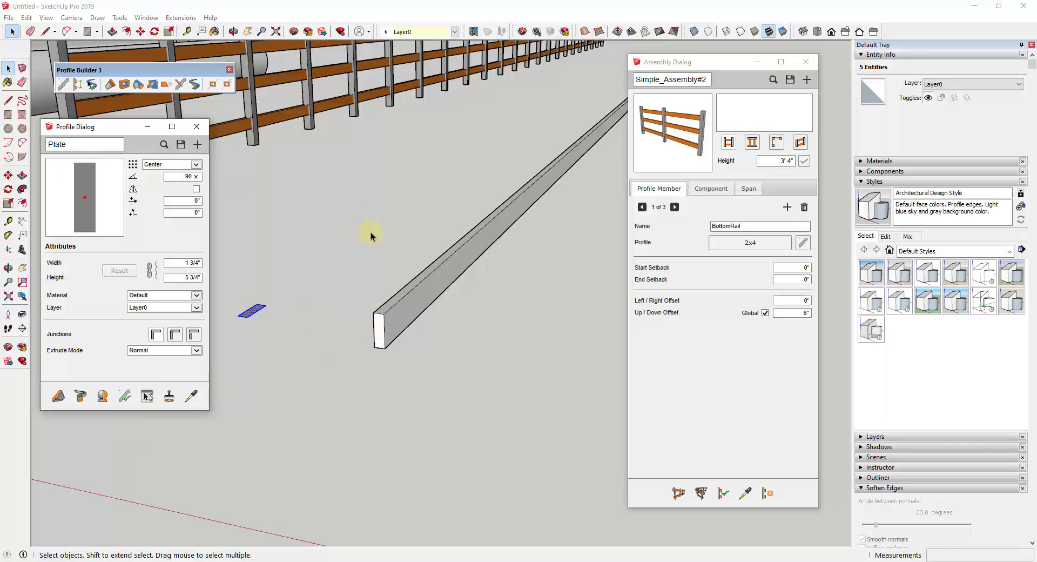
click(408, 320)
click(125, 397)
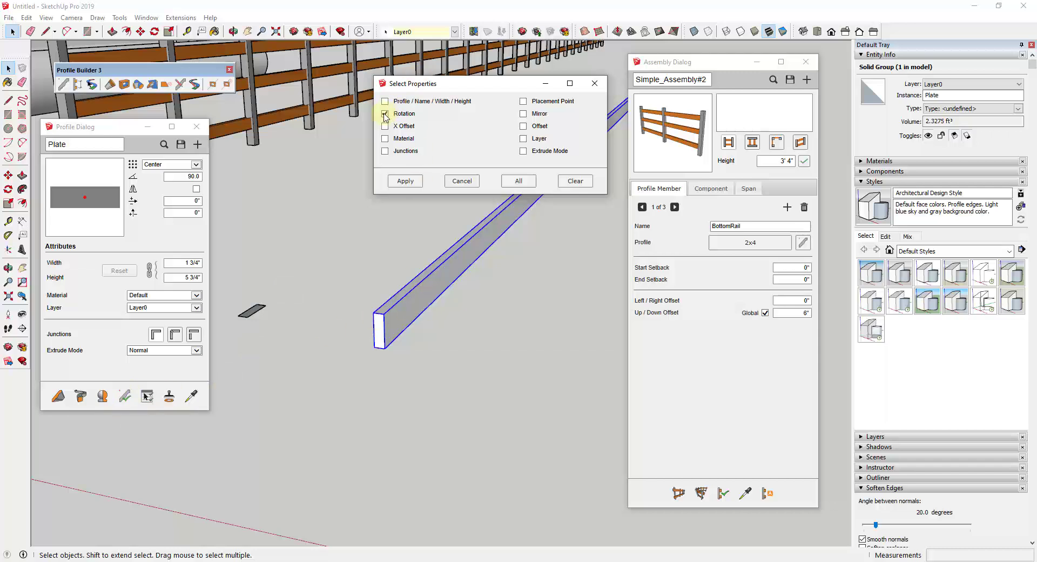
click(402, 183)
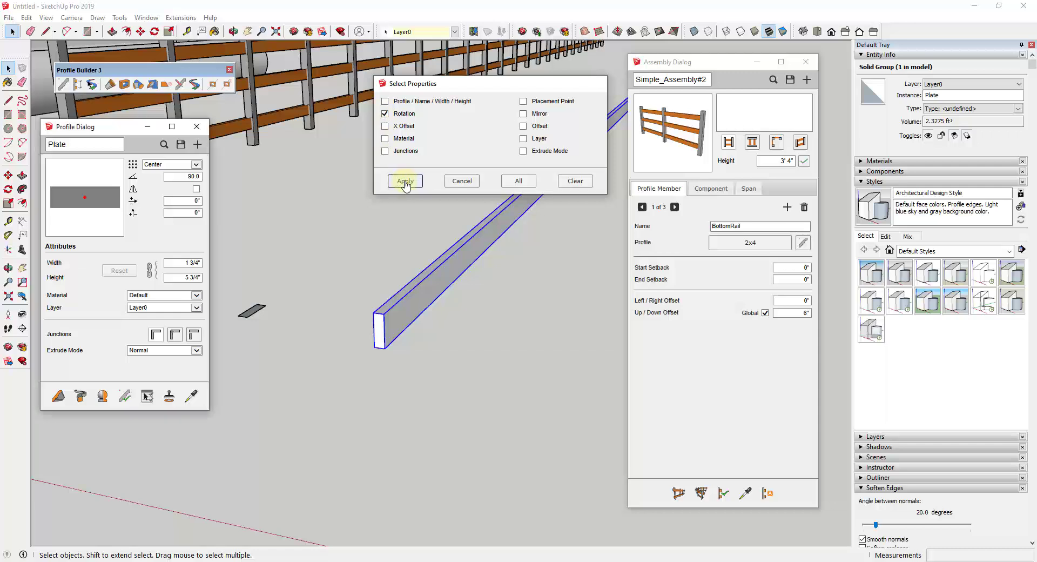
click(406, 182)
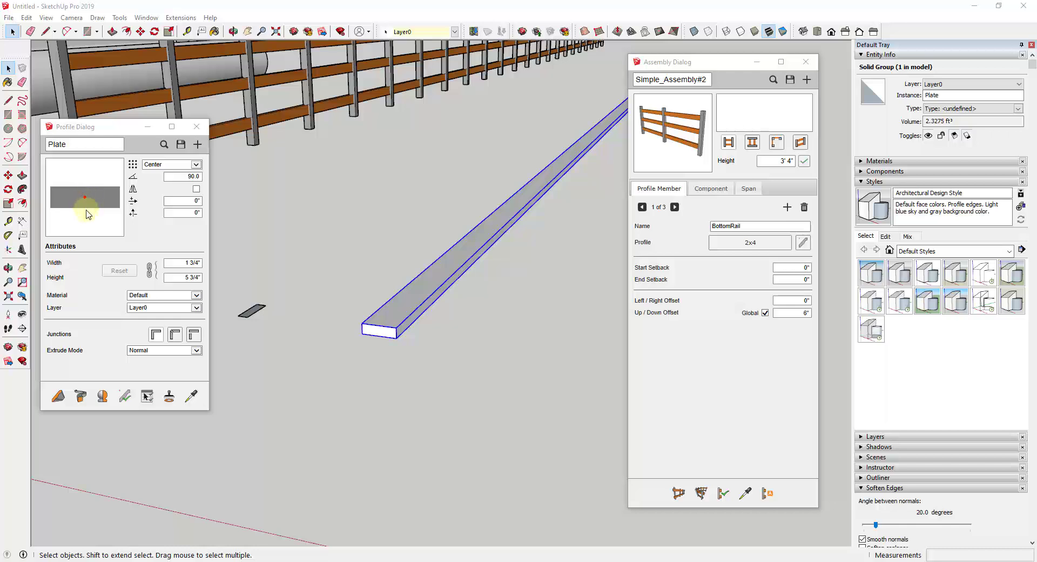
Try the Bottom-Middle and Top-Right placement points for the Plate profile
click(162, 166)
click(163, 165)
click(171, 165)
click(171, 171)
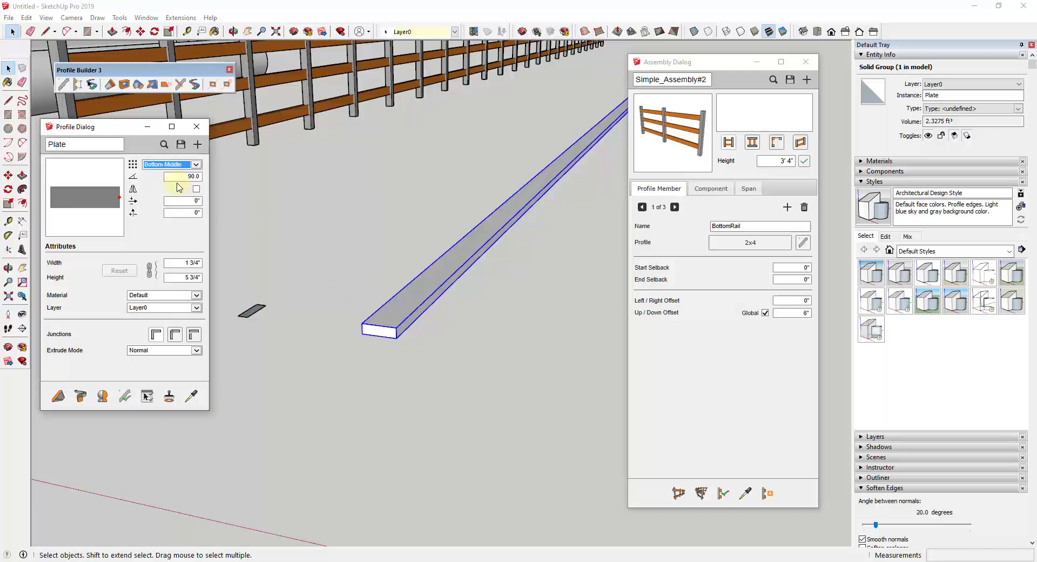
click(172, 167)
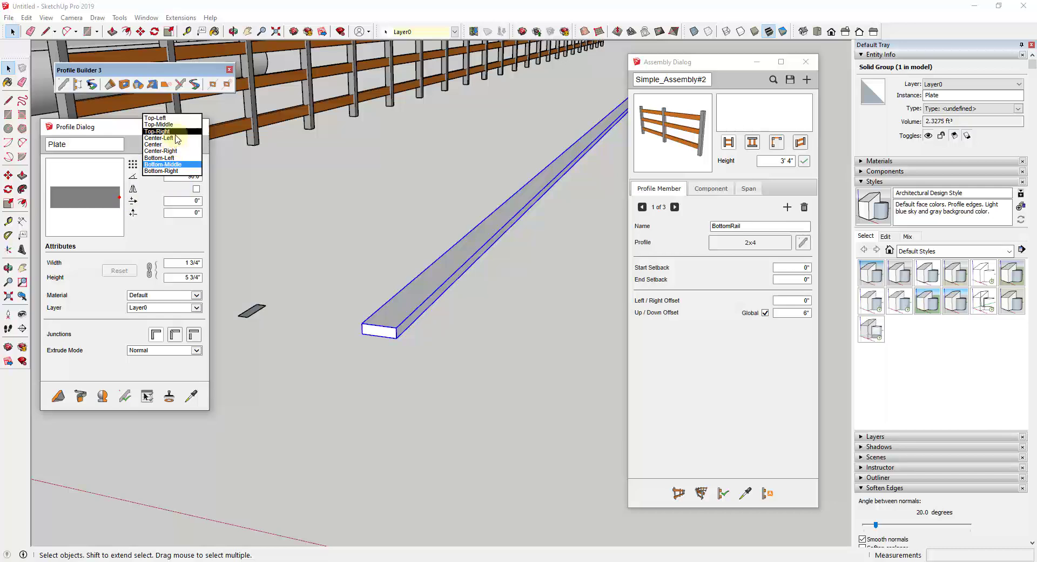
click(162, 132)
Set the Plate profile's placement point to Center-Left
click(160, 167)
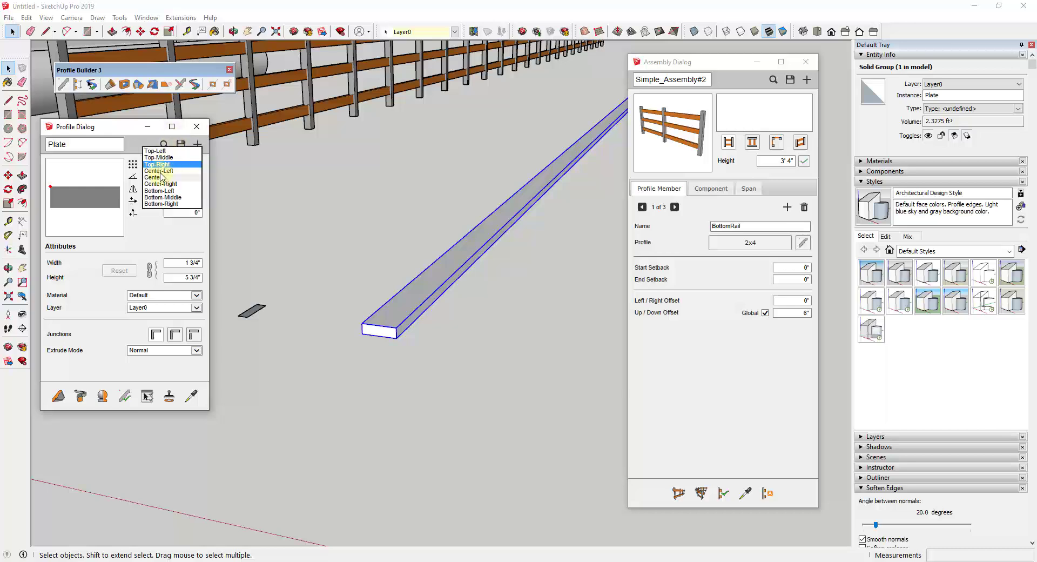
click(160, 170)
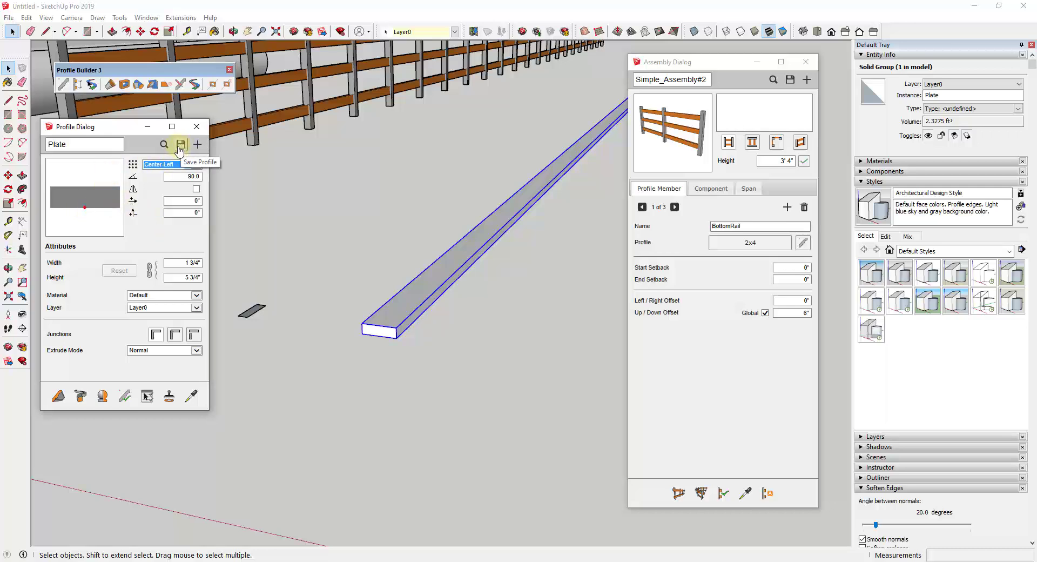
scroll(374, 306, down, 5)
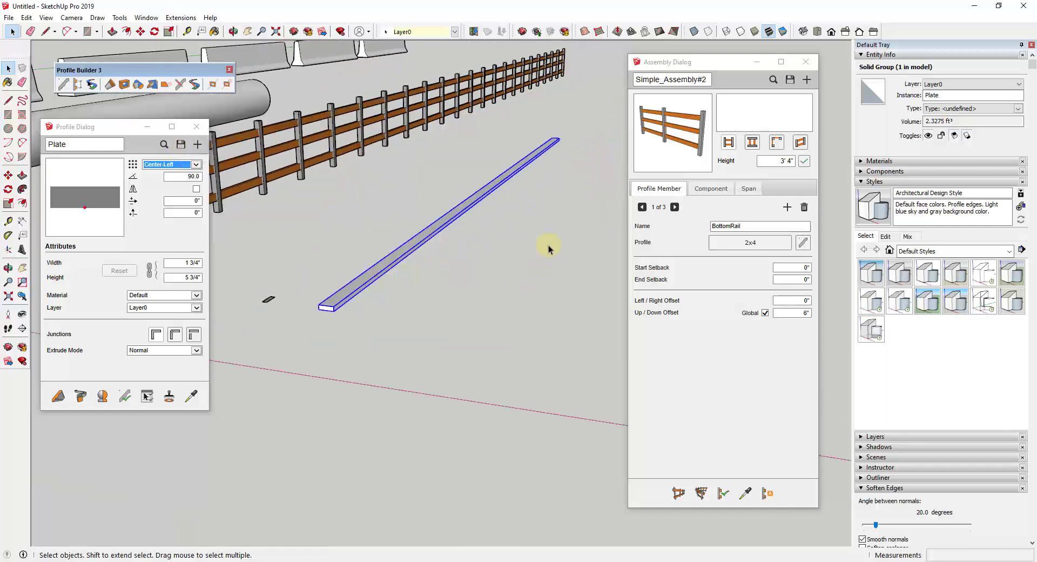
middle_drag(376, 223, 626, 172)
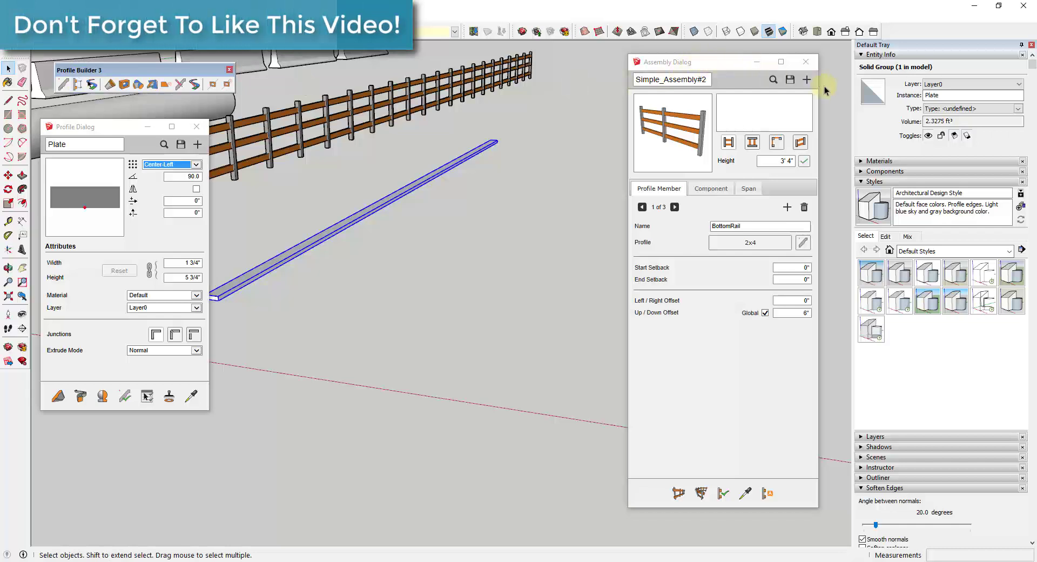
Start a new assembly without saving the current one and name it Framed Wall
click(807, 81)
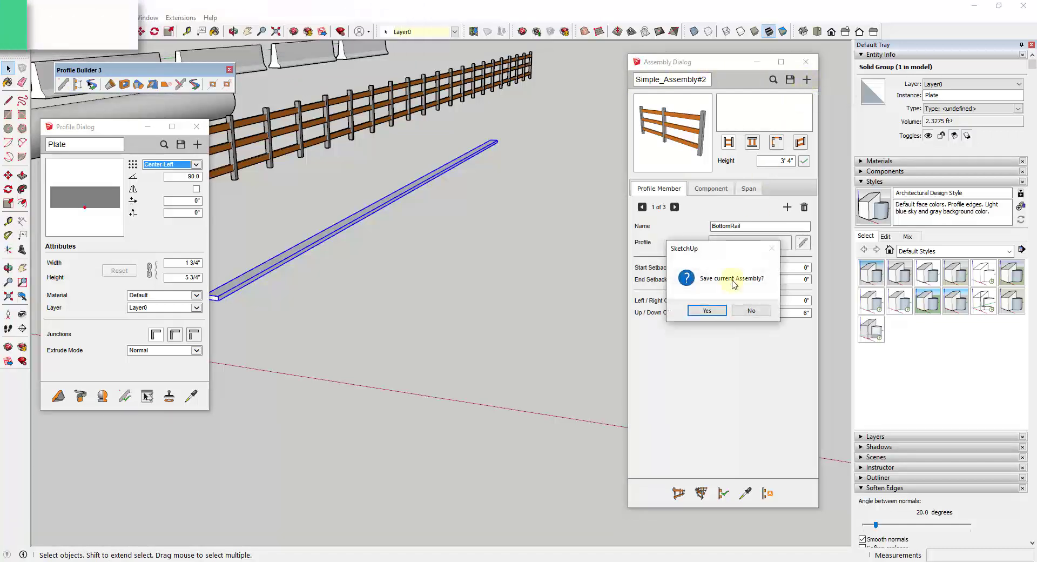
click(746, 311)
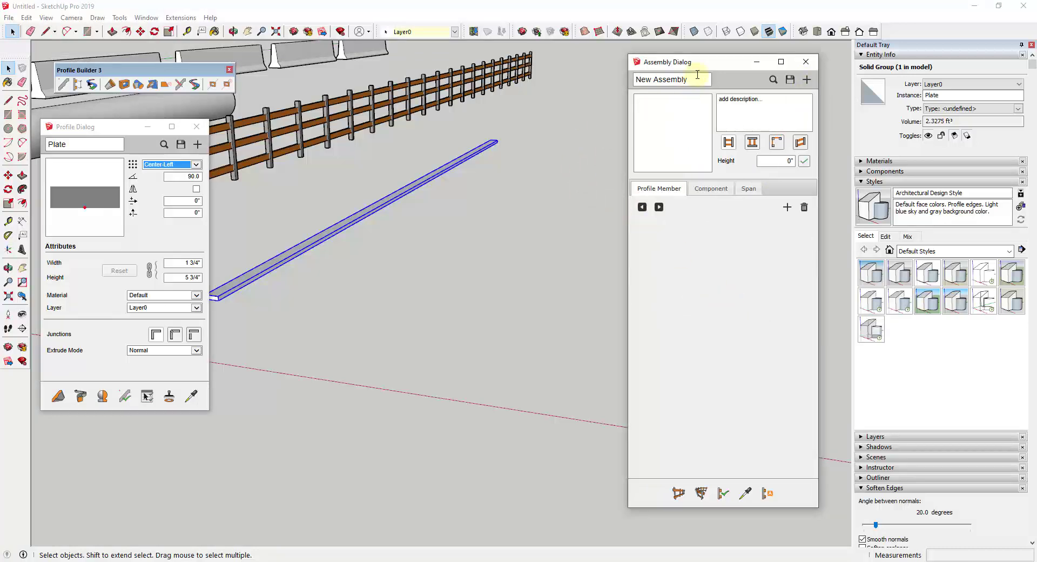
click(794, 81)
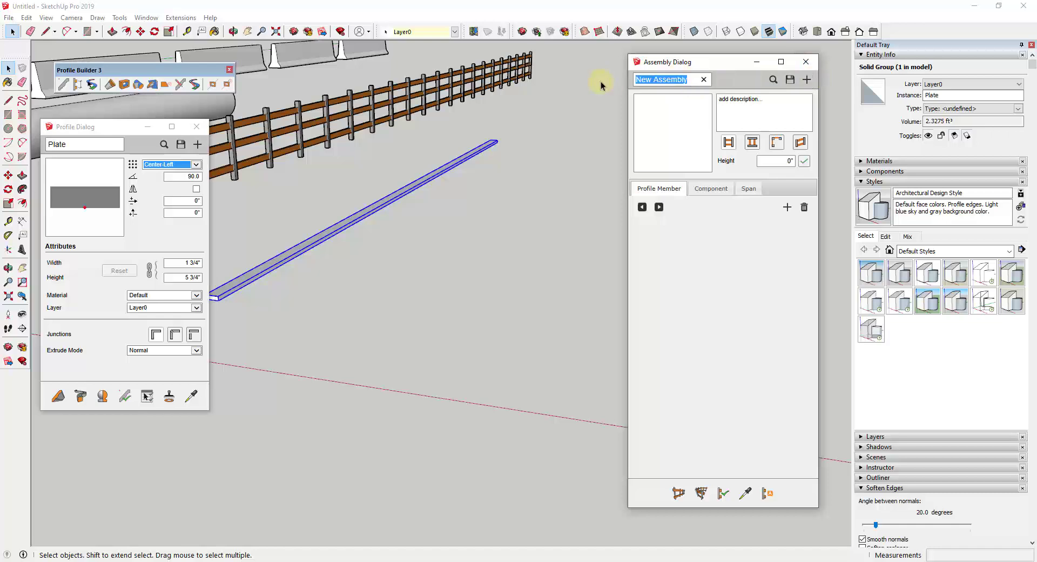
text(Framed Wall)
Add a profile member to the Framed Wall assembly using the Plate member picked from the model, and name it Bottom Plate
click(787, 208)
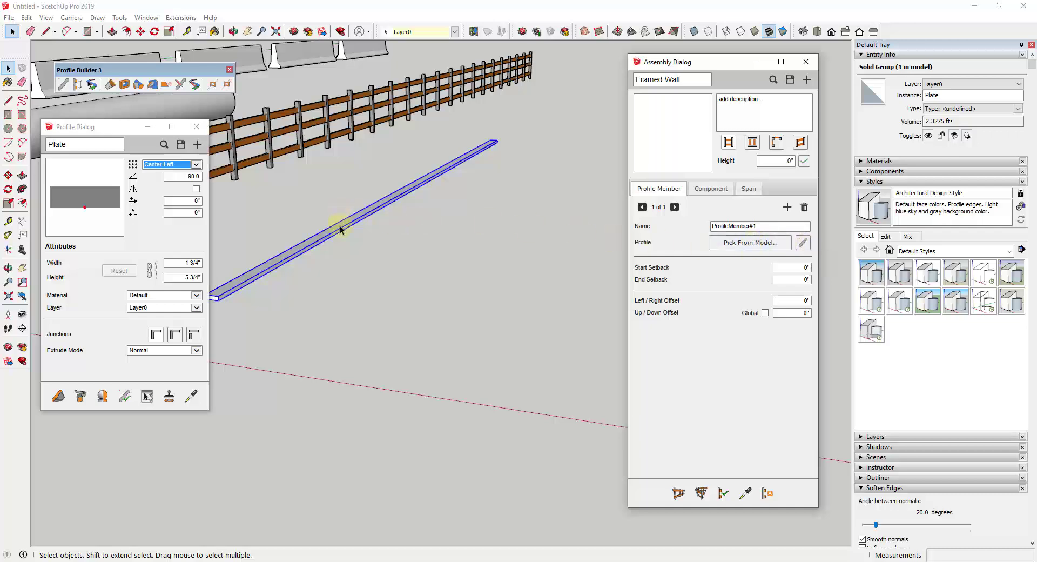
click(748, 244)
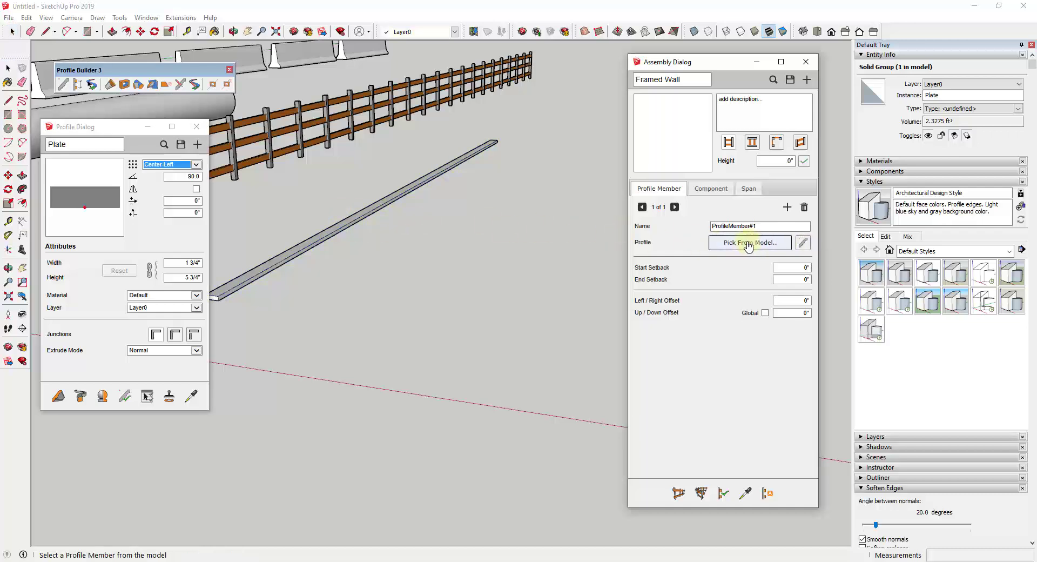
click(356, 213)
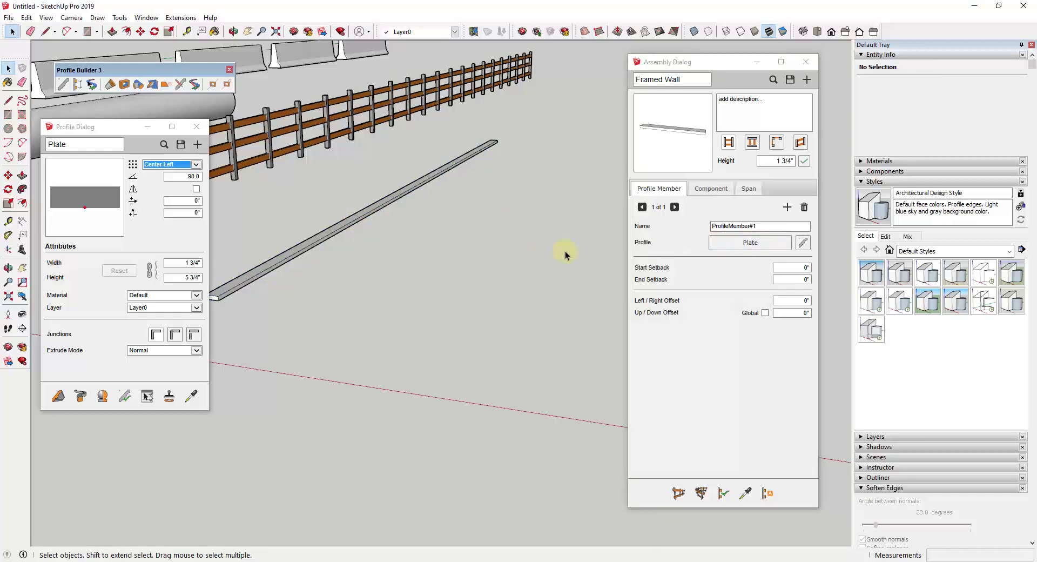
click(772, 225)
key(ctrl+a)
text(B)
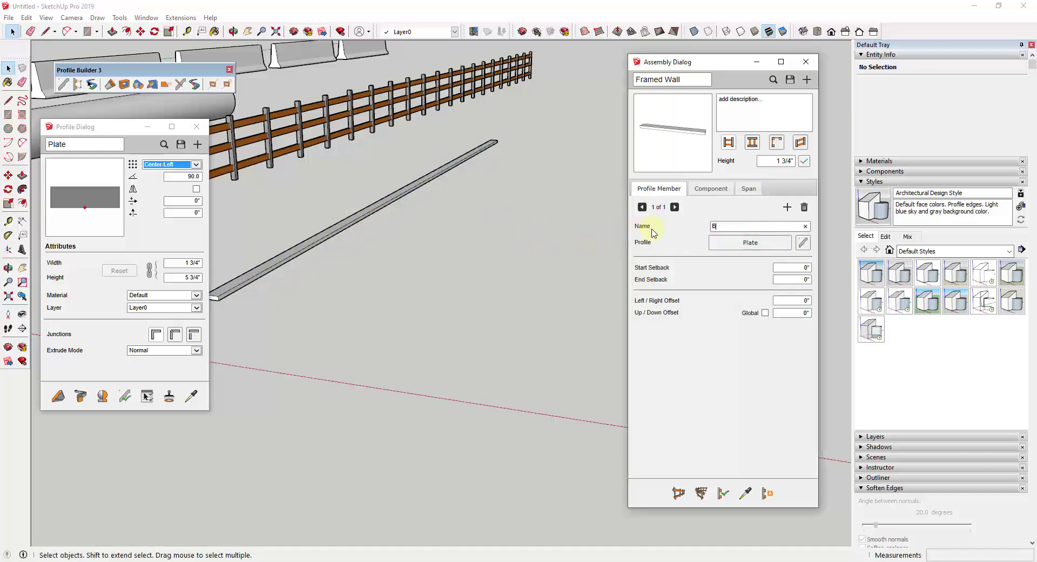
key(Tab)
Build a trial run of the Framed Wall assembly about 24' 3" long beside the existing plate and delete it
click(679, 492)
click(389, 326)
click(556, 172)
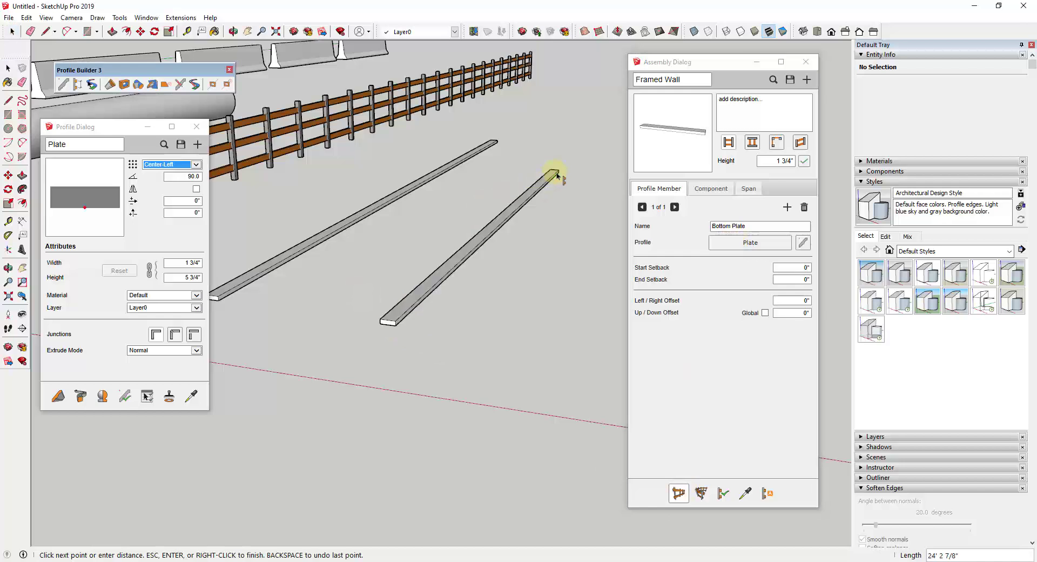
key(space)
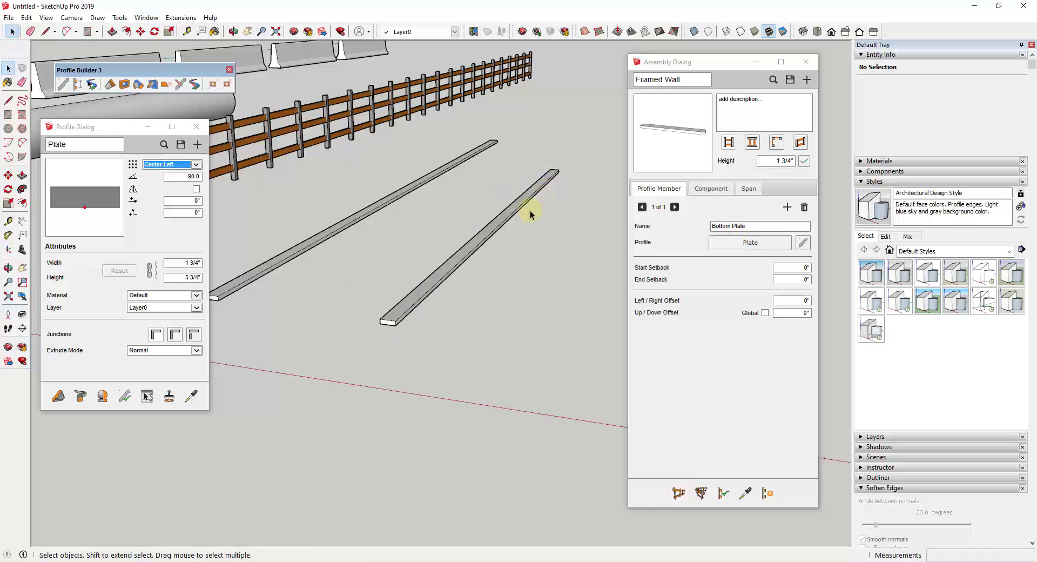
click(478, 268)
key(Delete)
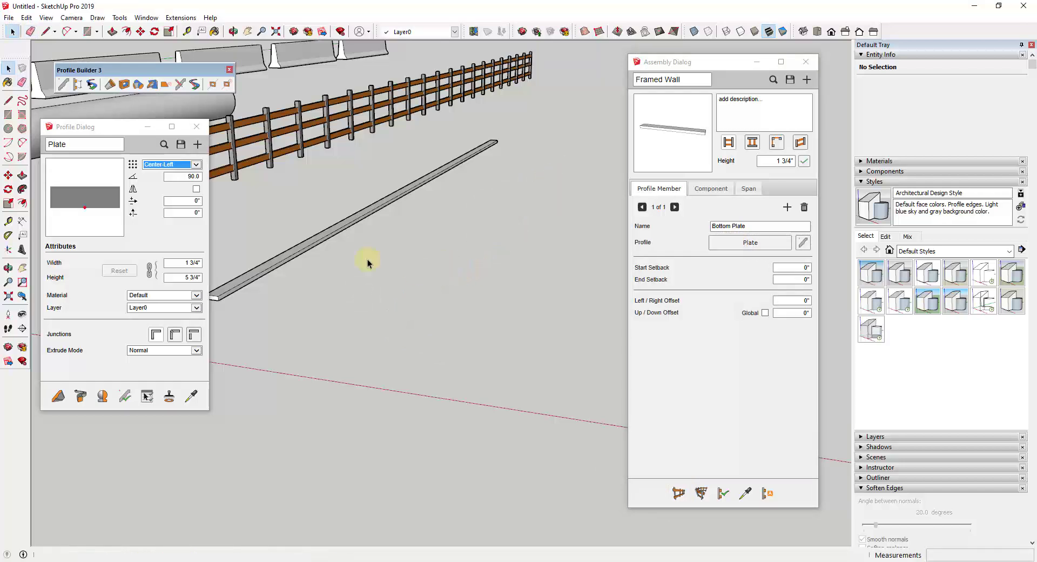
Add a second profile member named Top Plate to the assembly and set its up/down offset to 10'
scroll(367, 263, up, 1)
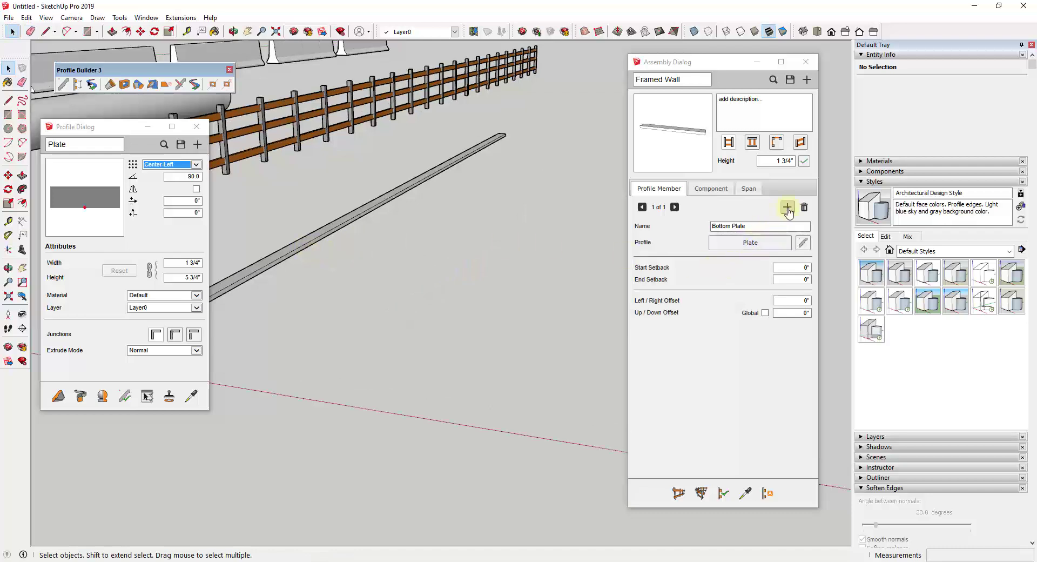
click(788, 207)
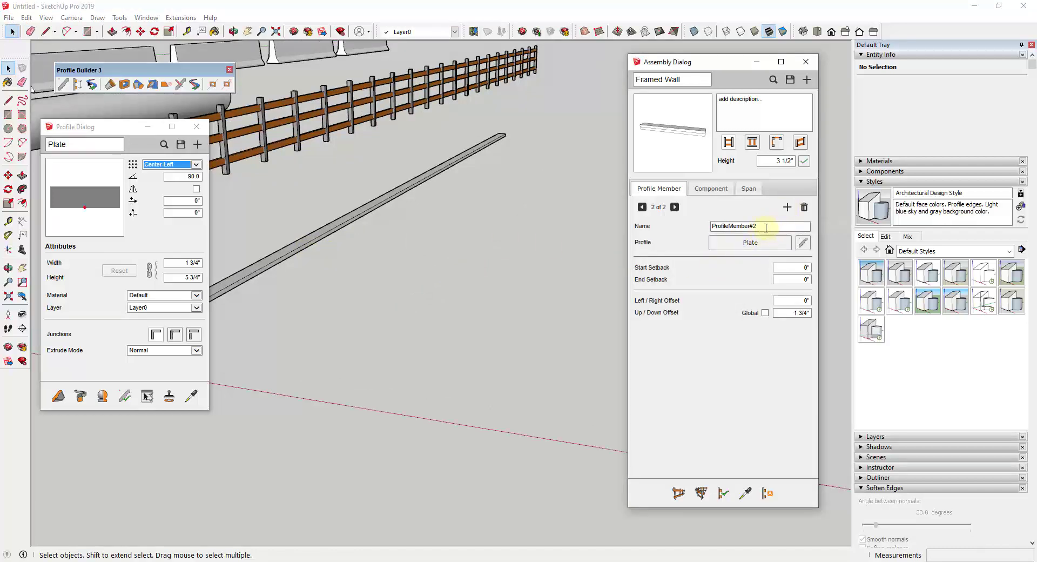
triple_click(736, 226)
text(Top Plate)
key(Tab)
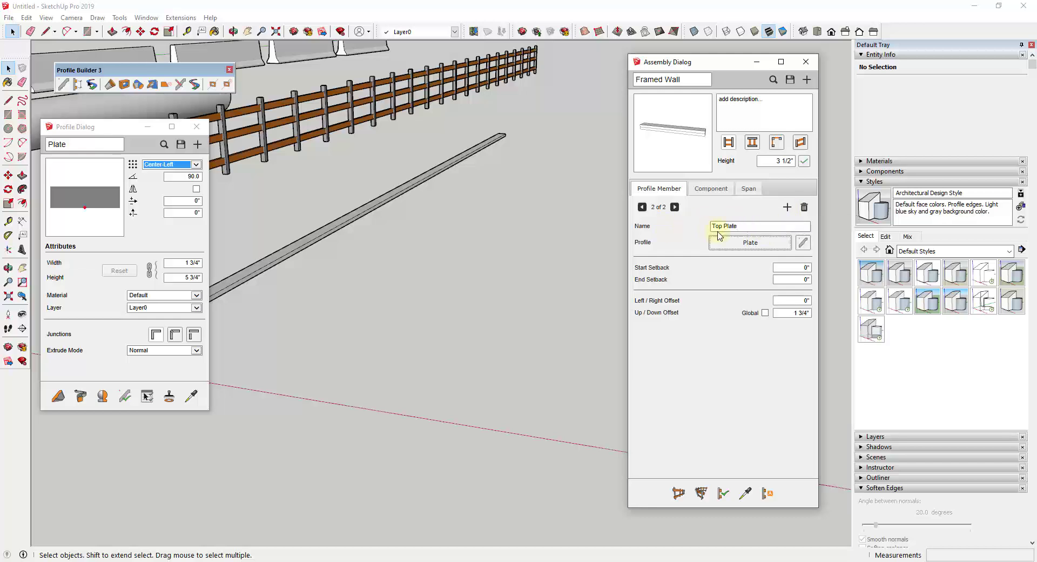
click(781, 313)
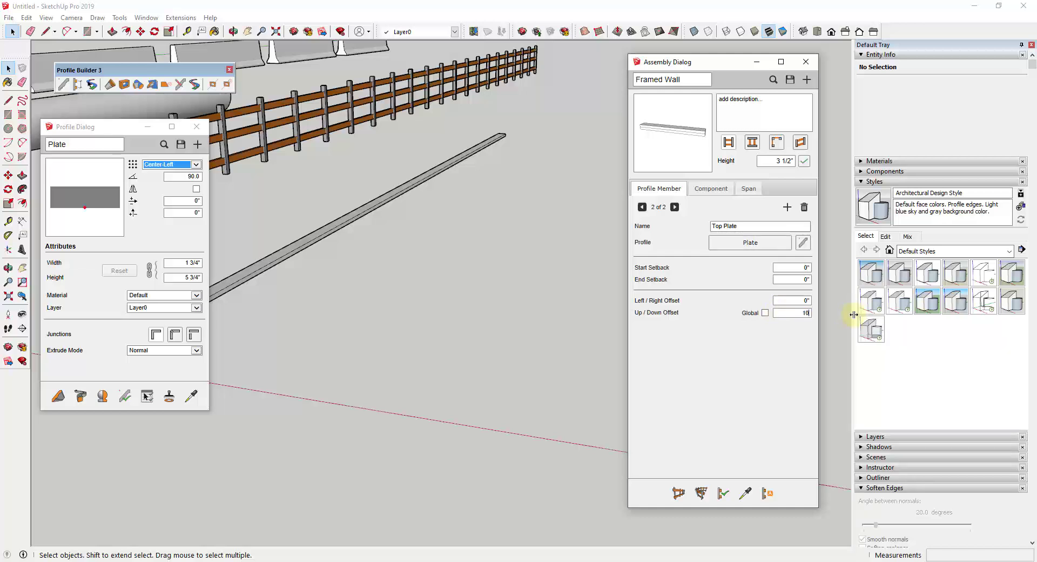
key(Return)
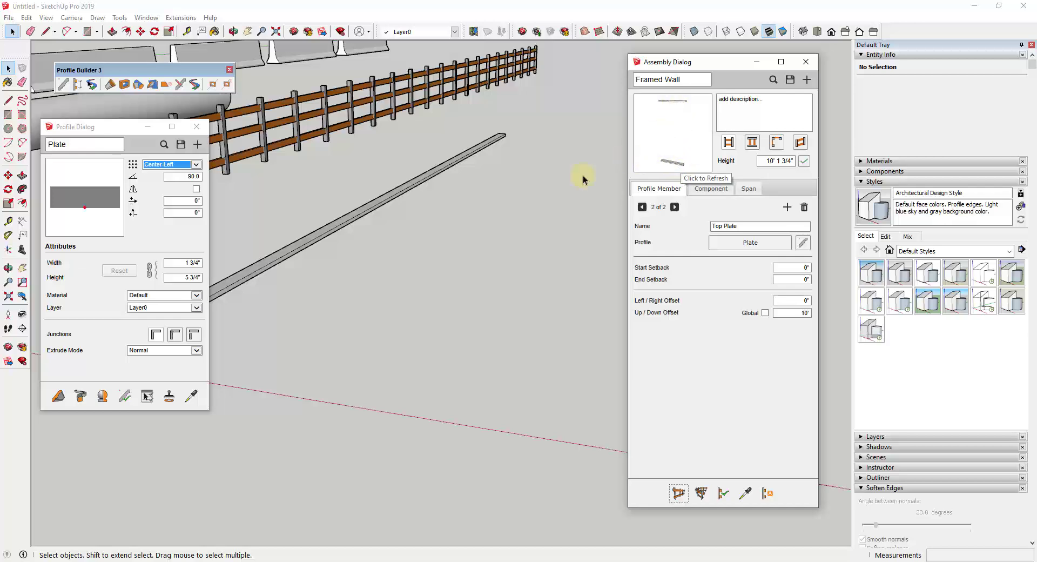
Build a straight run of the Framed Wall assembly about 46' 11" long on the ground beside the existing plate
middle_drag(584, 178, 438, 245)
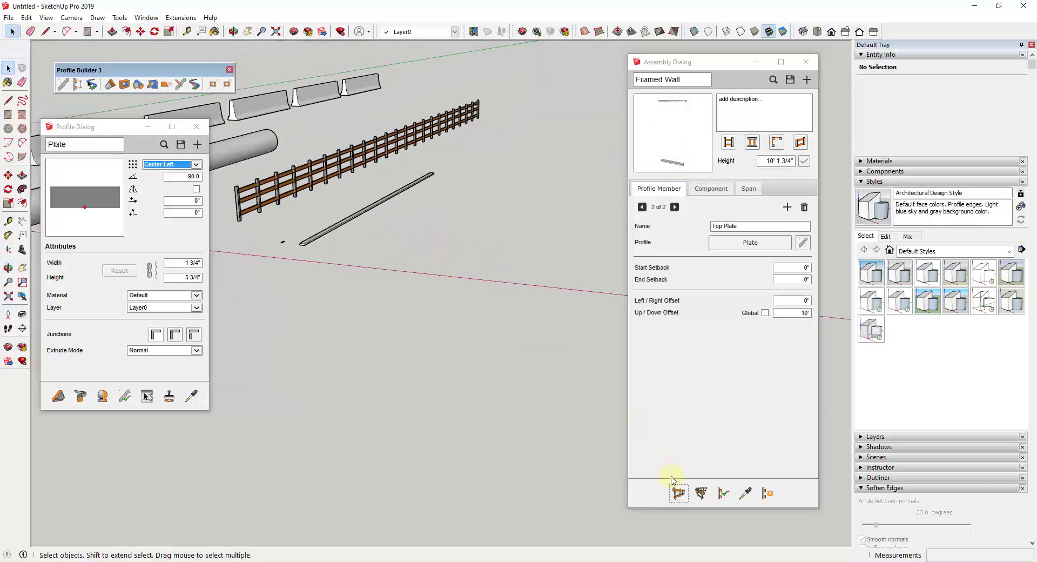
click(678, 493)
click(433, 250)
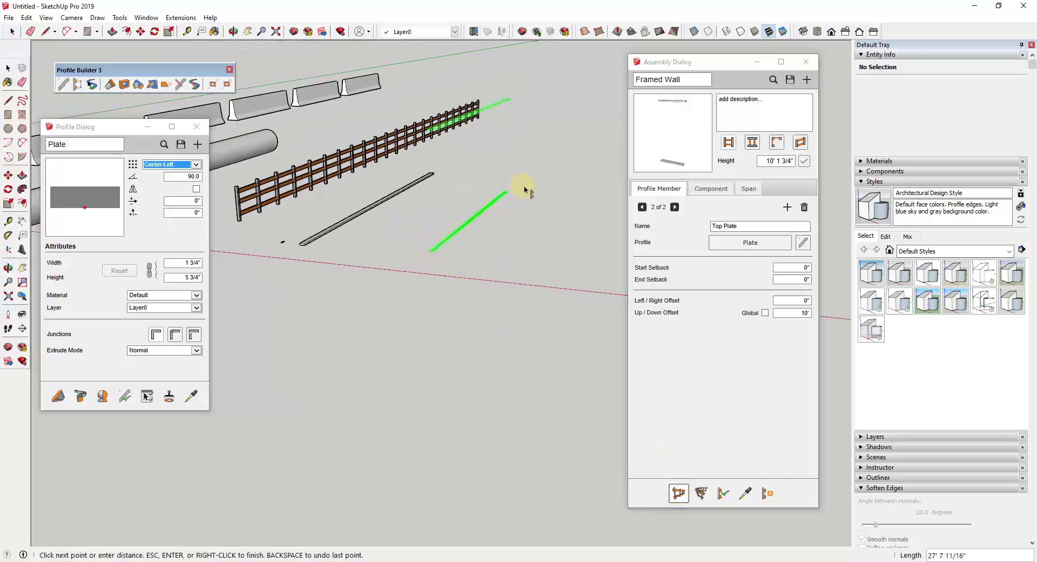
click(554, 165)
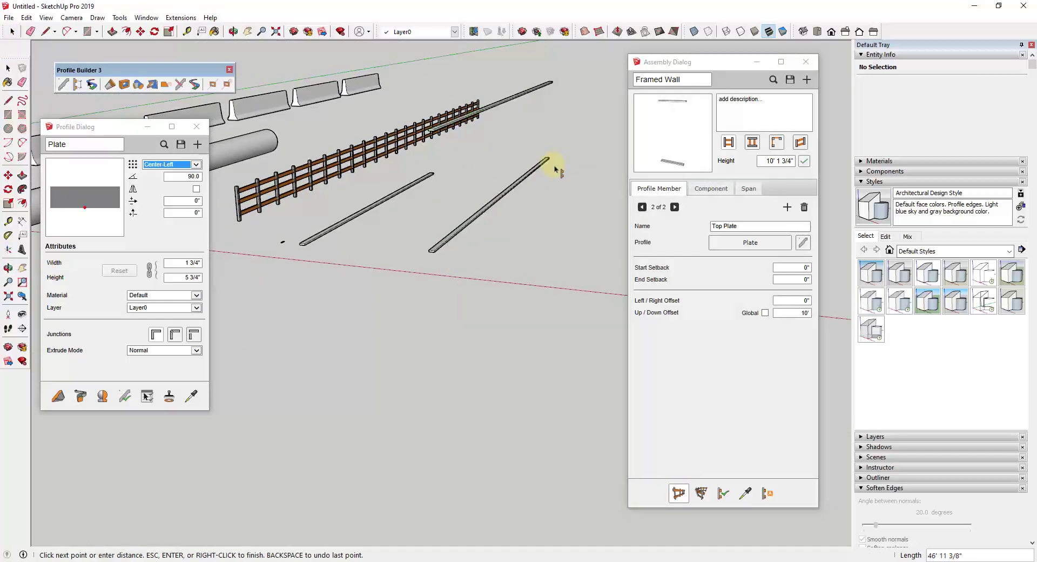
scroll(451, 278, up, 3)
middle_drag(452, 278, 440, 196)
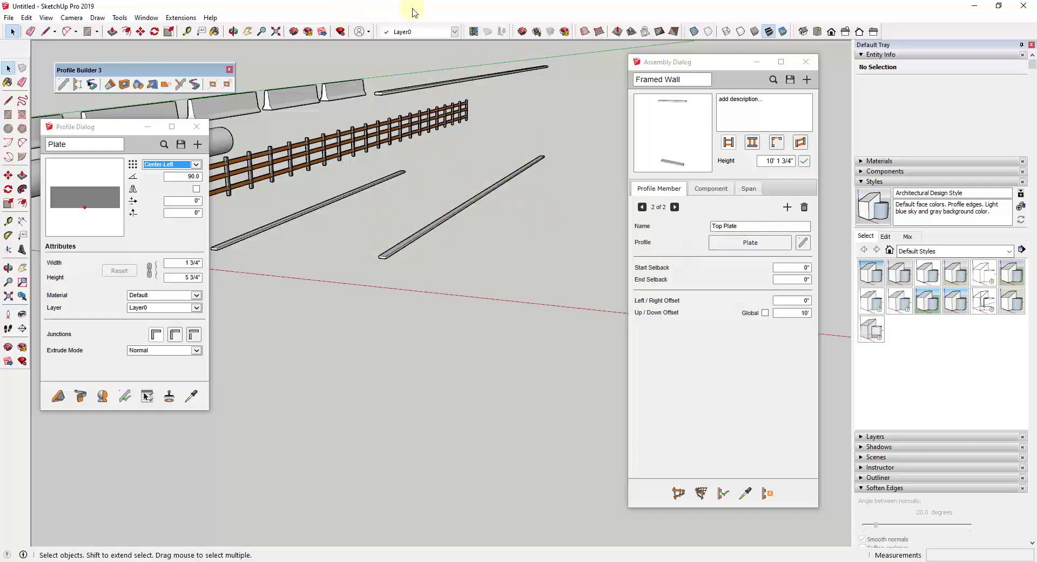
Mark 1.75" along the bottom plate's near end and draw a 5 3/4" by 1 3/4" rectangle across its upper face
middle_drag(474, 199, 471, 242)
scroll(415, 289, up, 6)
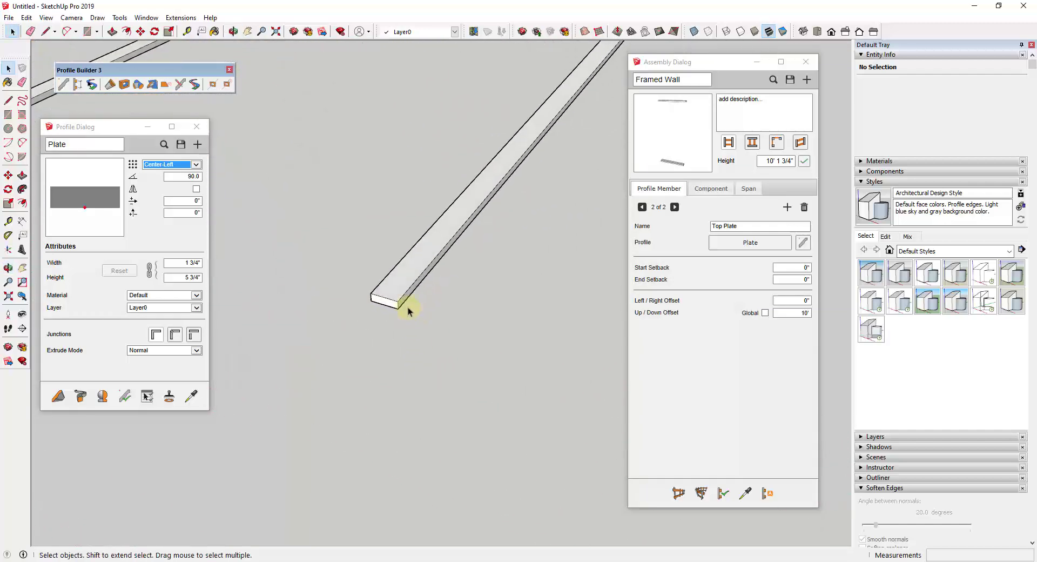
key(l)
click(398, 301)
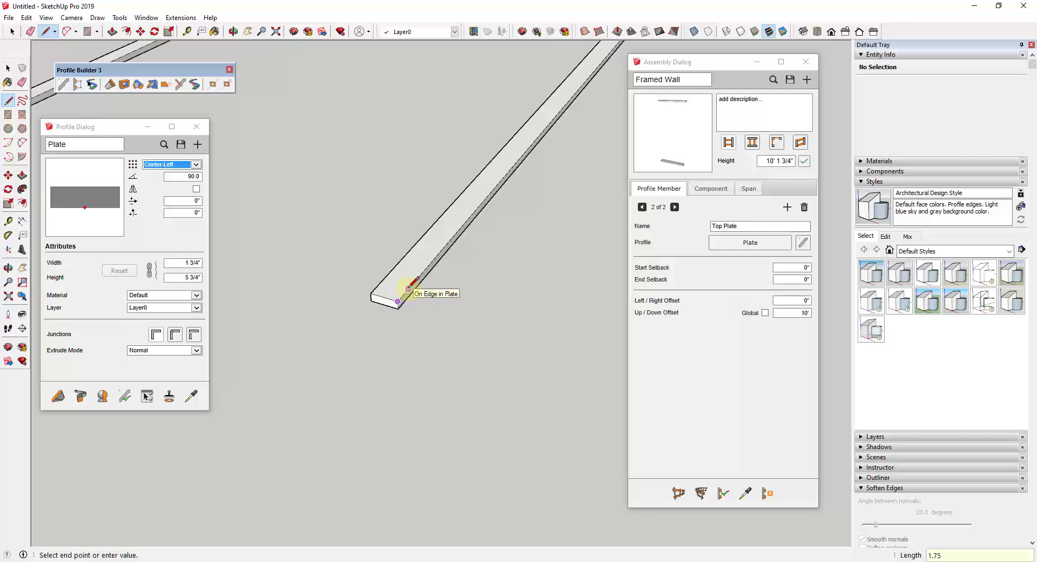
click(408, 288)
key(Return)
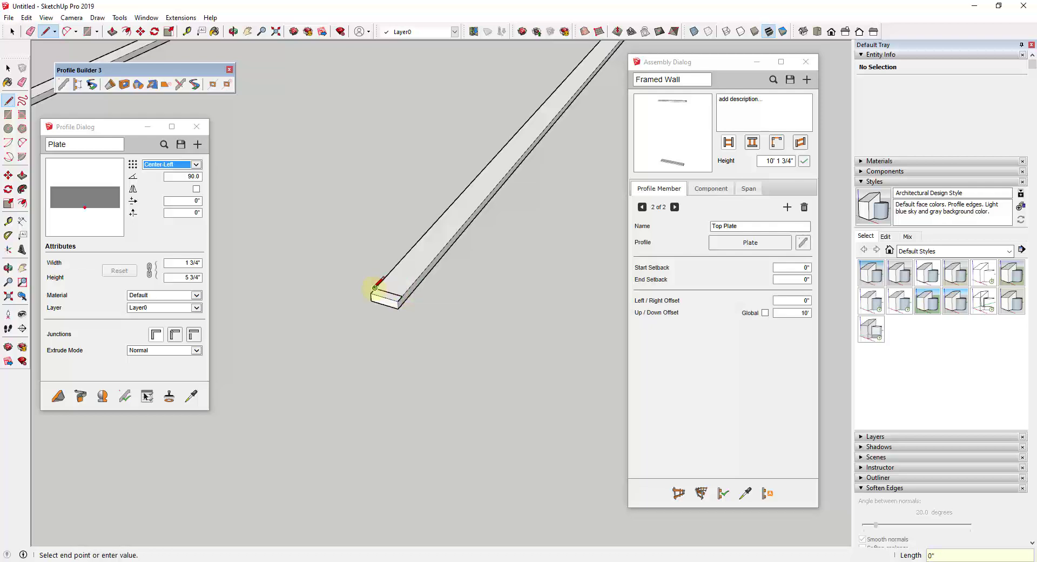
key(r)
click(375, 288)
click(399, 299)
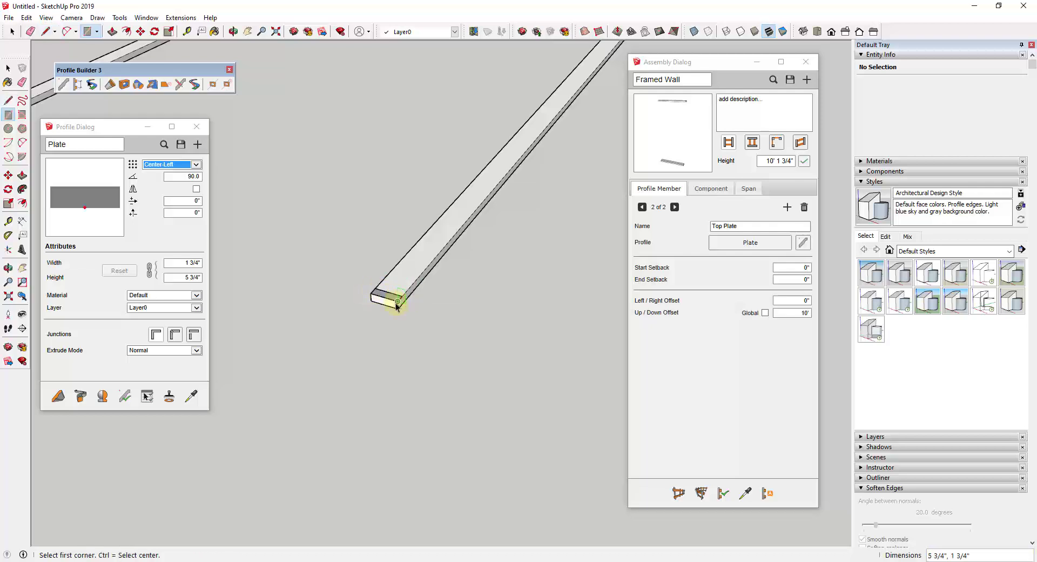
key(space)
Make the rectangle on the bottom plate into a component named Vertical Framing Member
scroll(395, 299, up, 1)
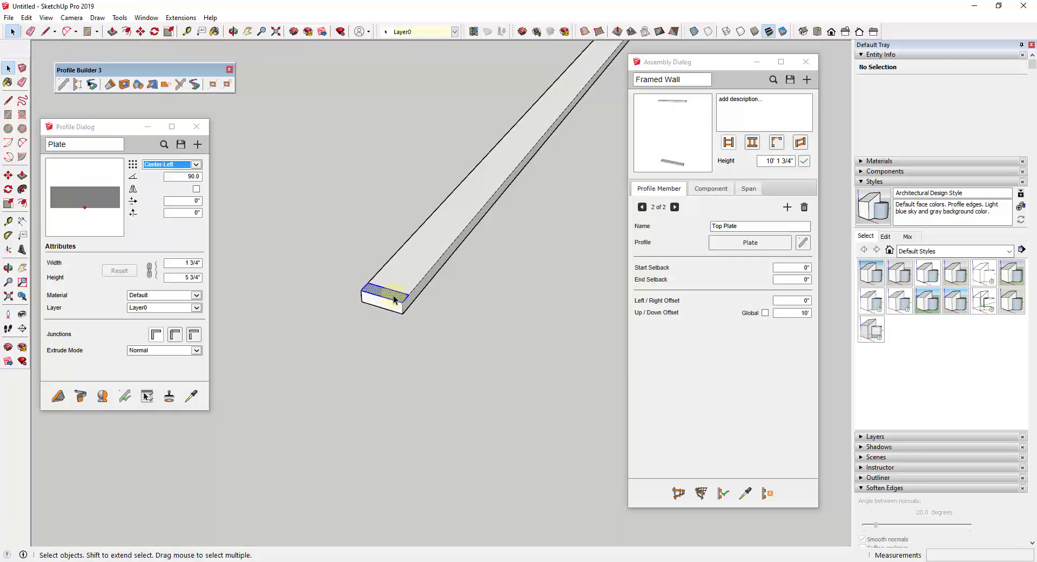
double_click(394, 298)
right_click(394, 298)
click(460, 87)
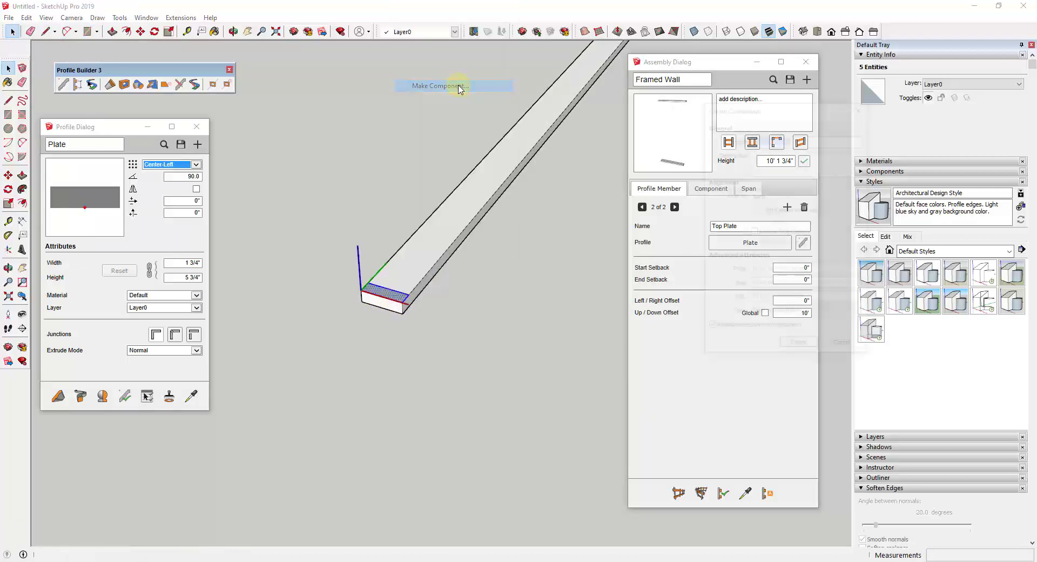
text(Vertical Framing)
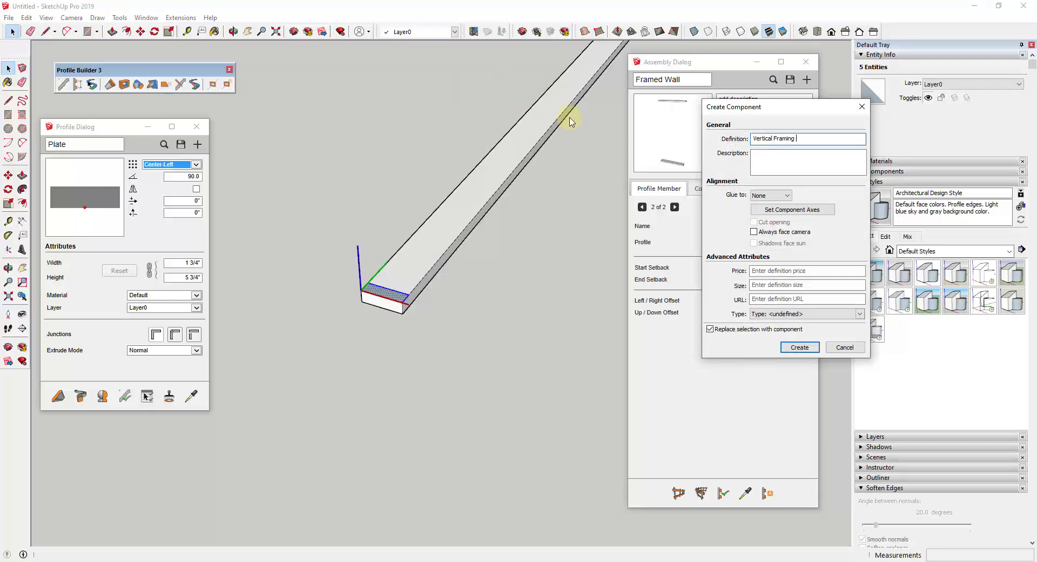
text( Member)
key(Return)
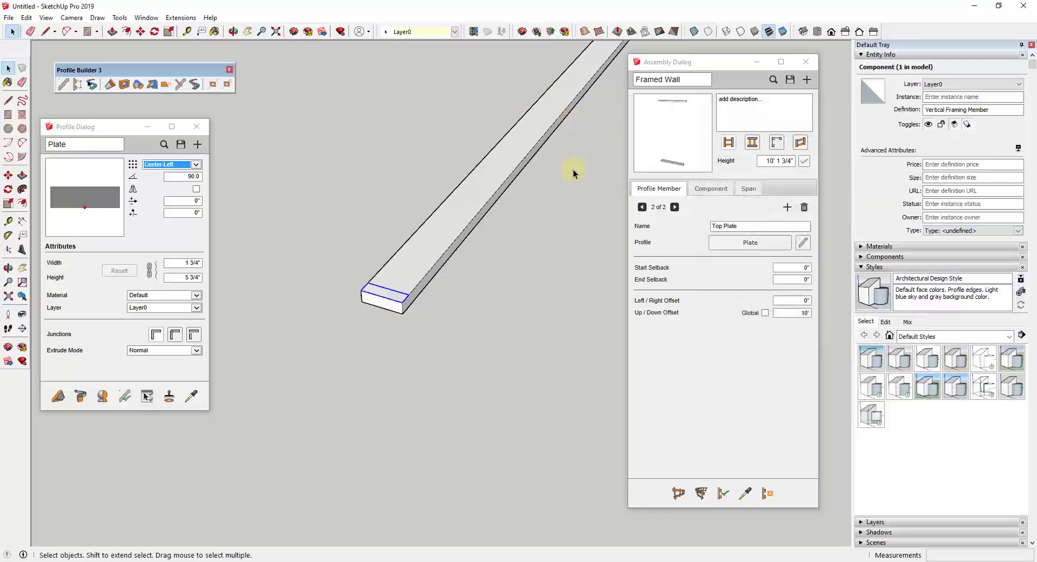
Extrude the Vertical Framing Member's face about 9' 10 1/4" up to the underside of the top plate
scroll(381, 294, down, 4)
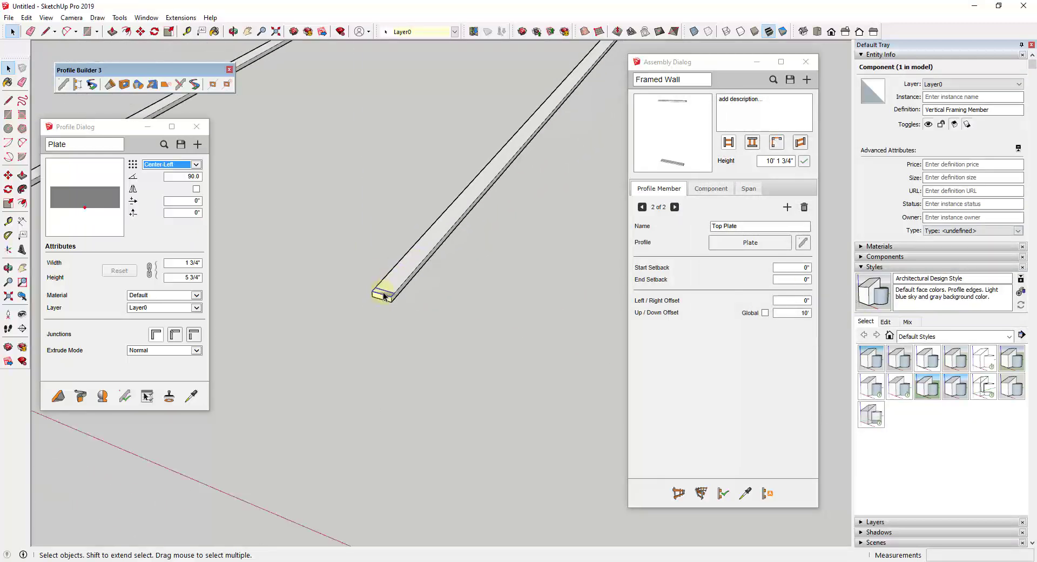
double_click(384, 296)
key(p)
click(382, 295)
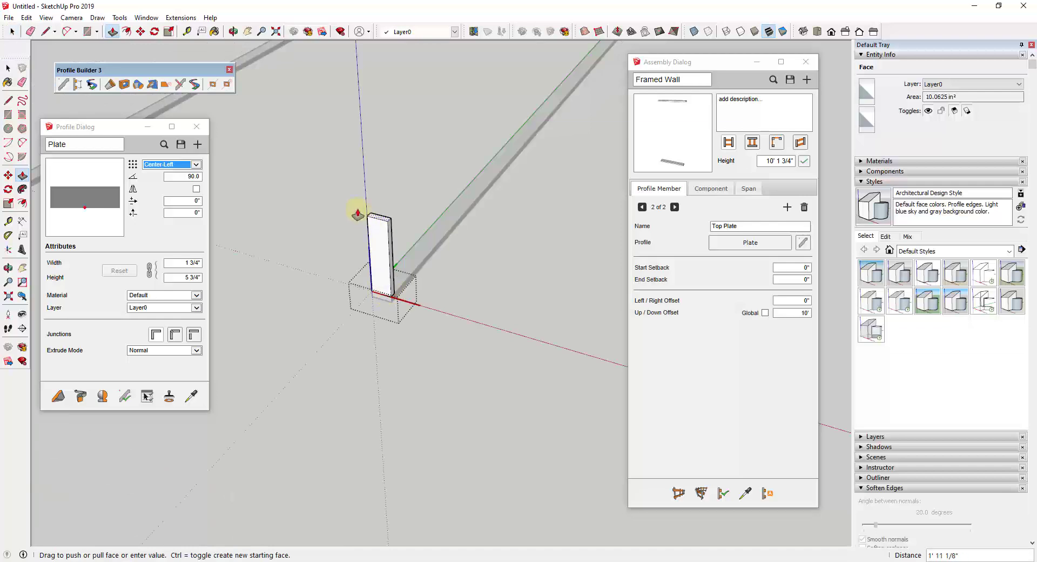
scroll(354, 208, down, 5)
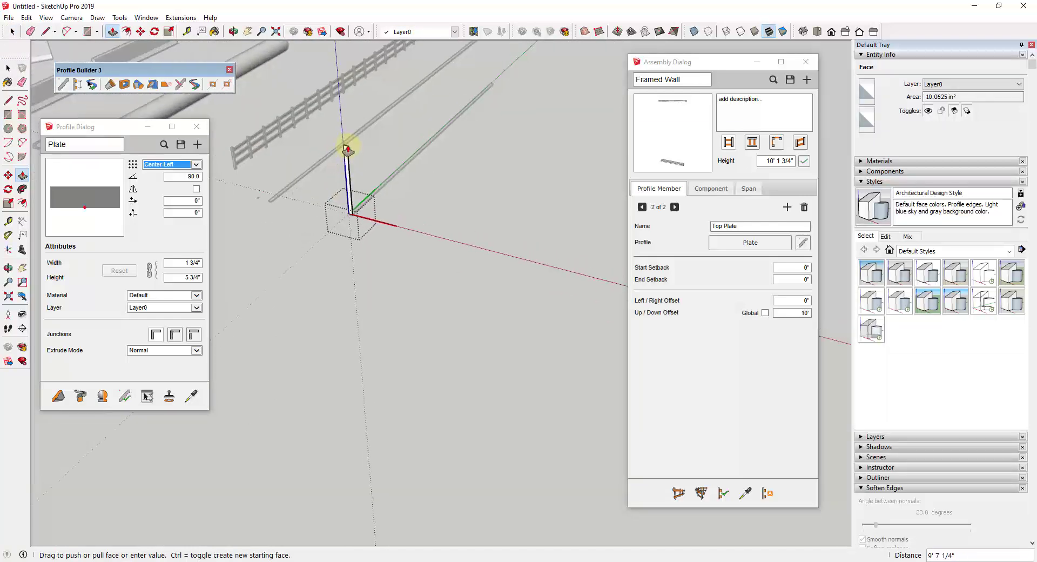
scroll(347, 149, up, 6)
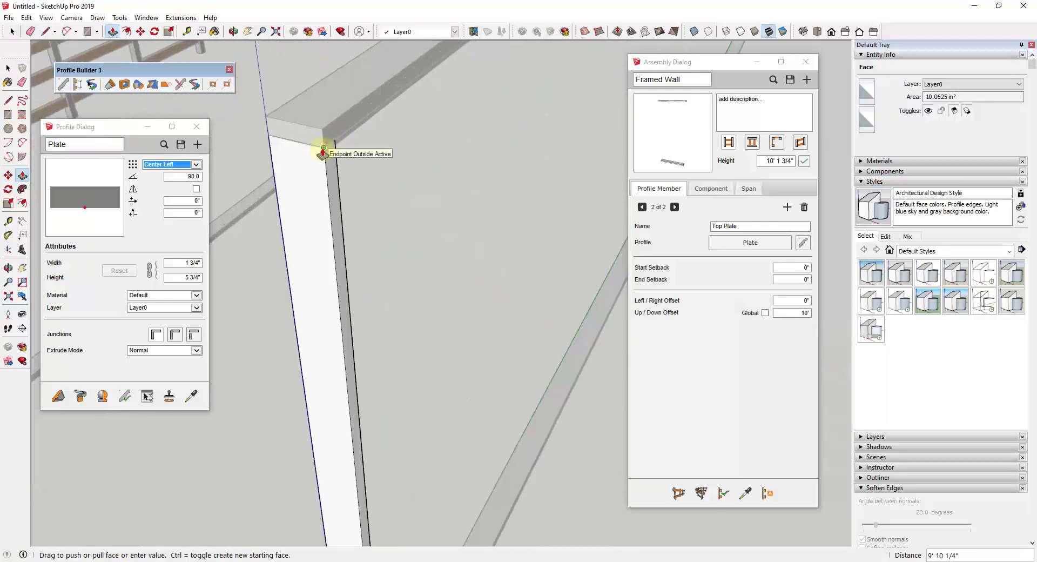
click(323, 151)
key(space)
scroll(496, 213, down, 5)
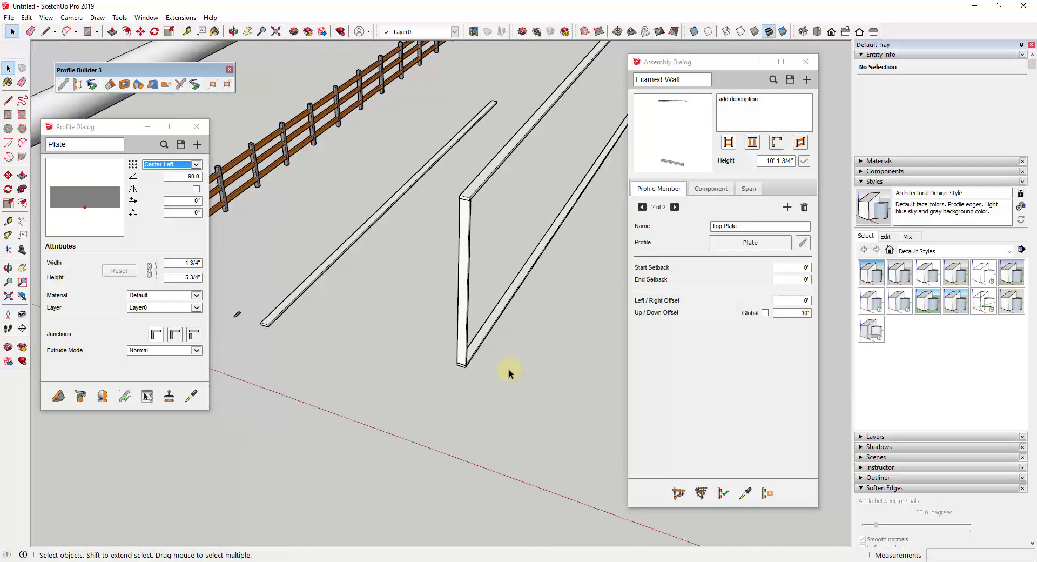
Move the Vertical Framing Member about 5' 10" away from the end of the plates onto open ground
middle_drag(510, 370, 465, 302)
click(445, 313)
key(m)
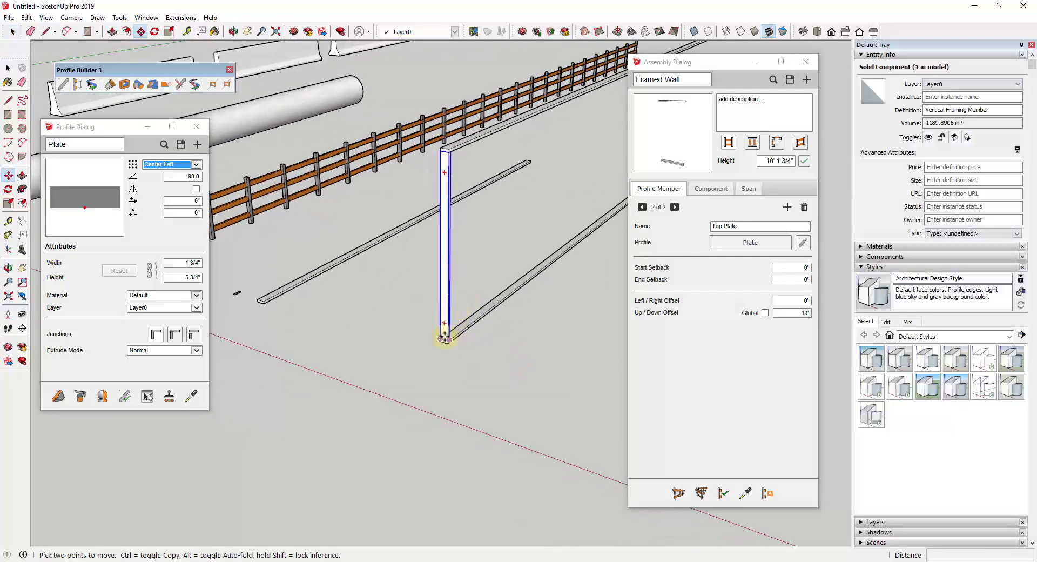
click(439, 339)
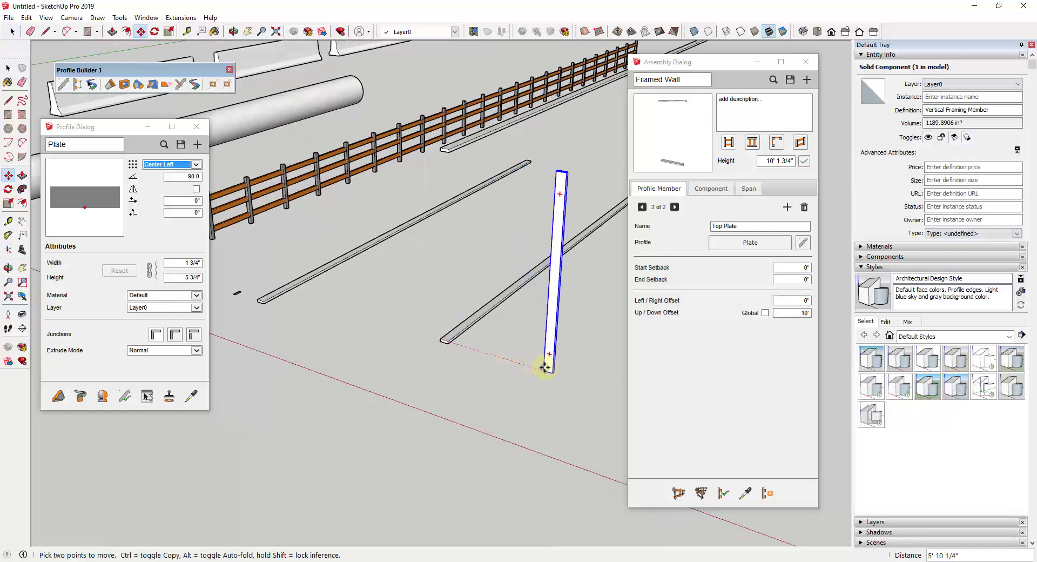
scroll(514, 274, down, 3)
mouse_move(513, 274)
middle_down()
mouse_move(503, 289)
mouse_move(491, 275)
mouse_move(499, 281)
middle_up()
key(space)
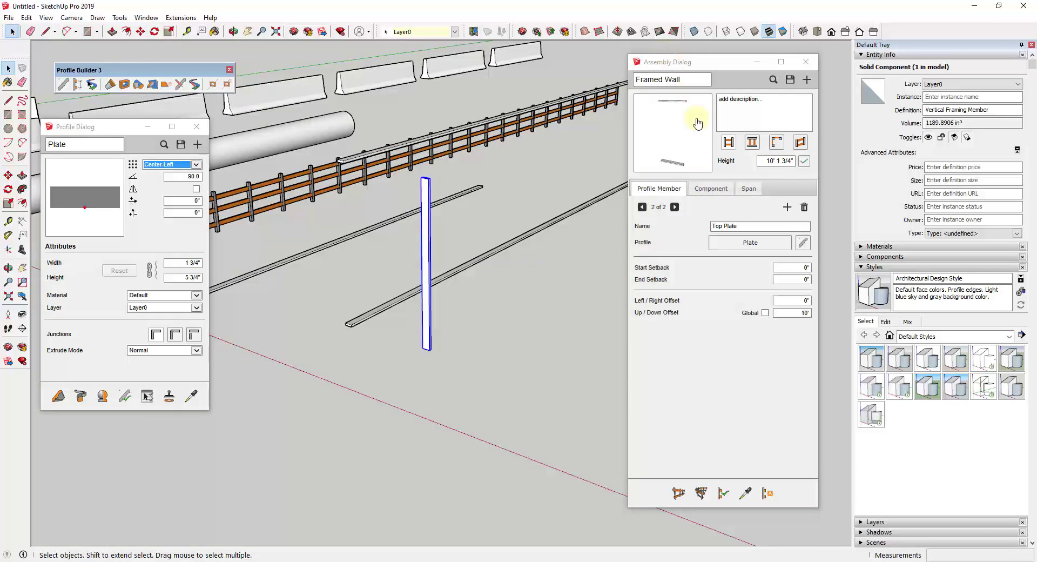
Add a component entry to the Framed Wall assembly and assign it the Vertical Framing Member from the model
click(712, 188)
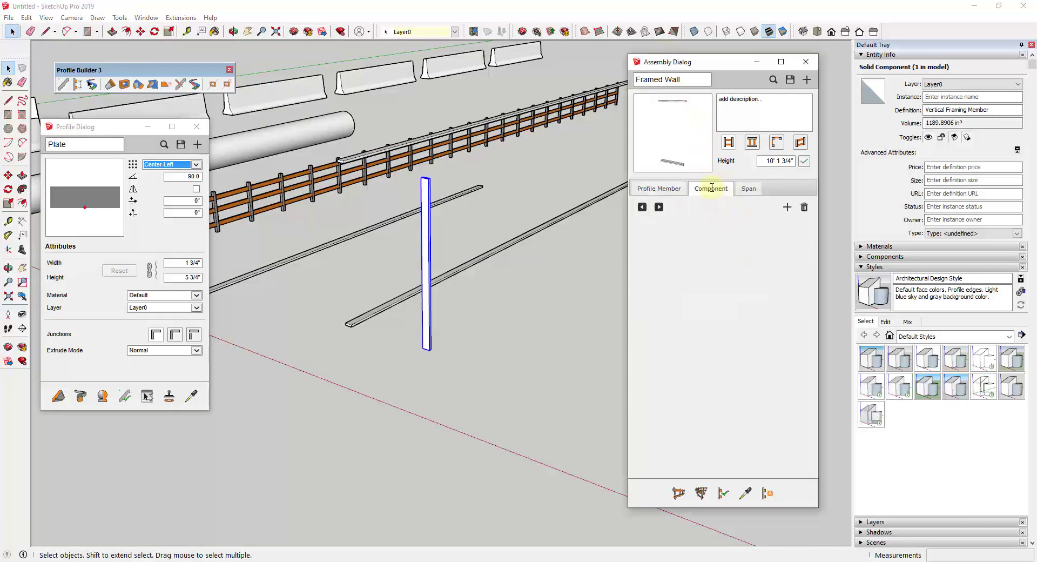
click(788, 210)
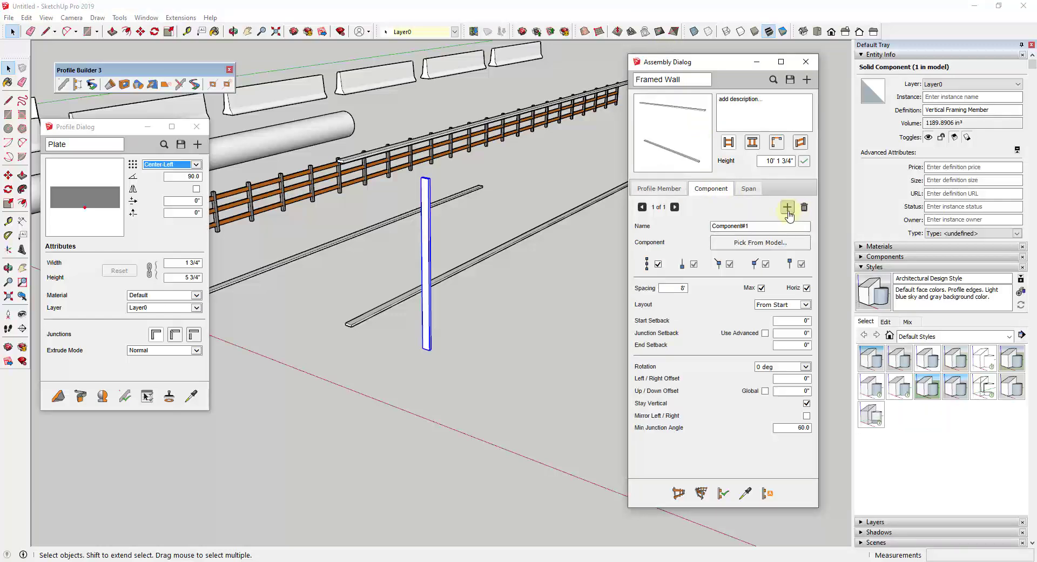
click(767, 242)
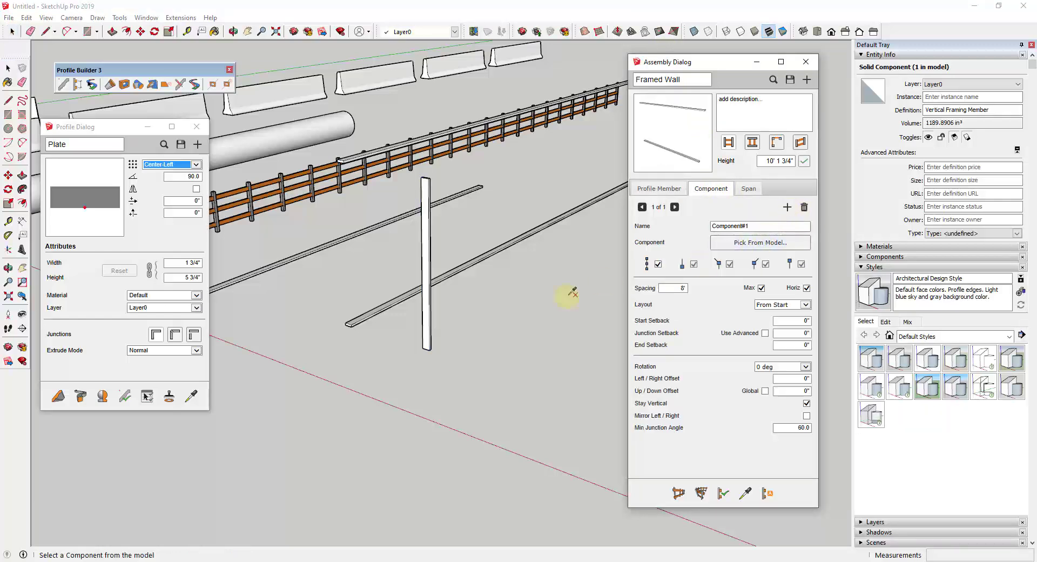
click(426, 344)
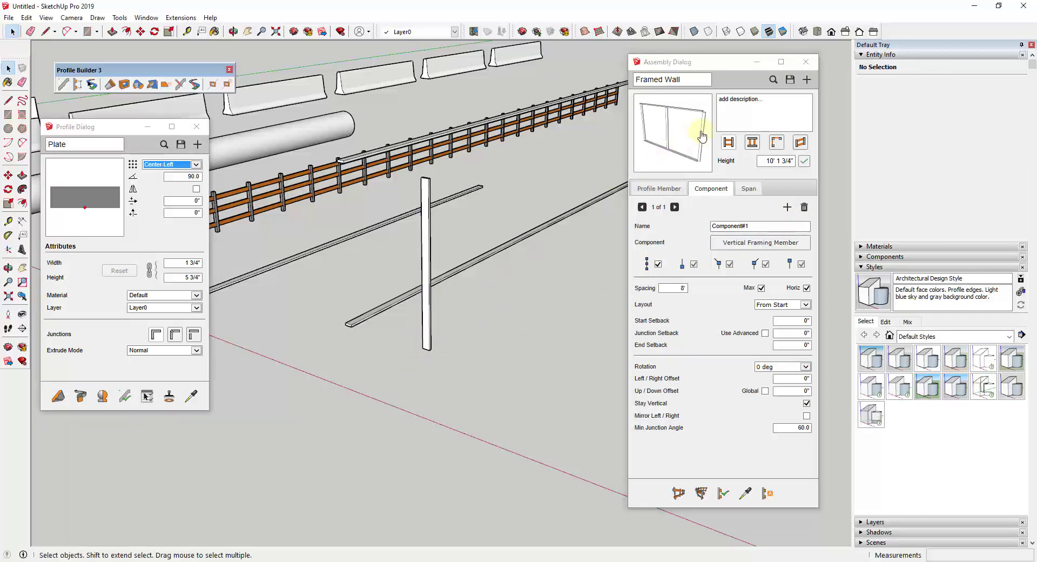
Select the existing Framed Wall in the model and update it with the assembly's new component settings
middle_drag(513, 216, 639, 178)
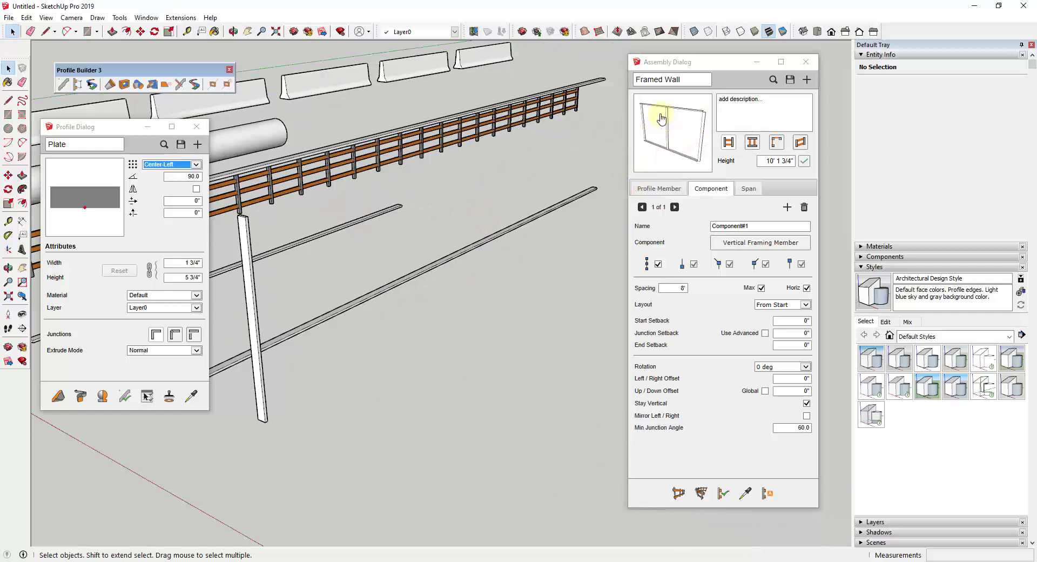
mouse_move(661, 119)
mouse_down()
mouse_move(702, 132)
mouse_move(682, 117)
mouse_up()
scroll(498, 208, down, 3)
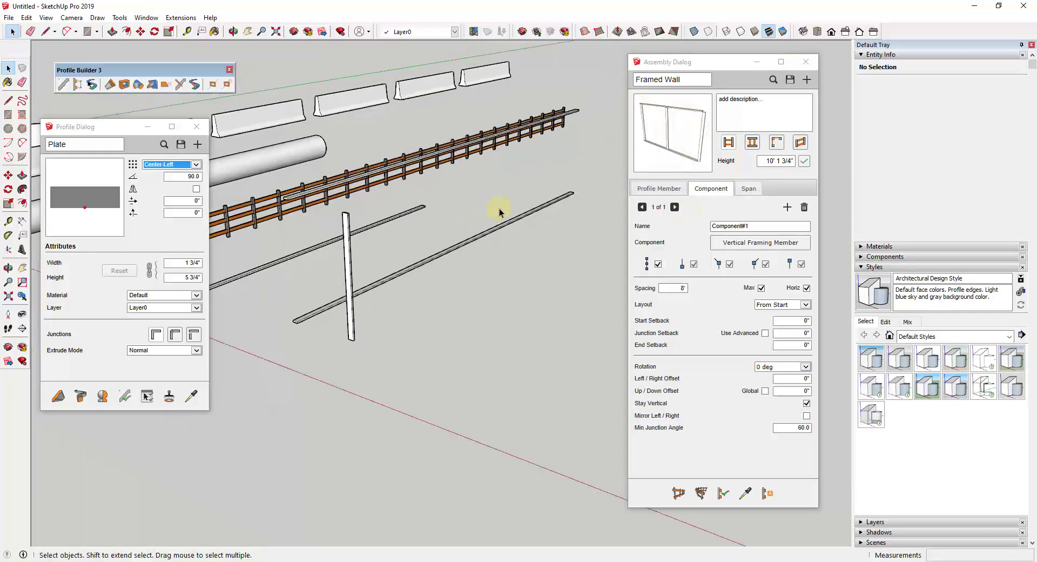
click(470, 237)
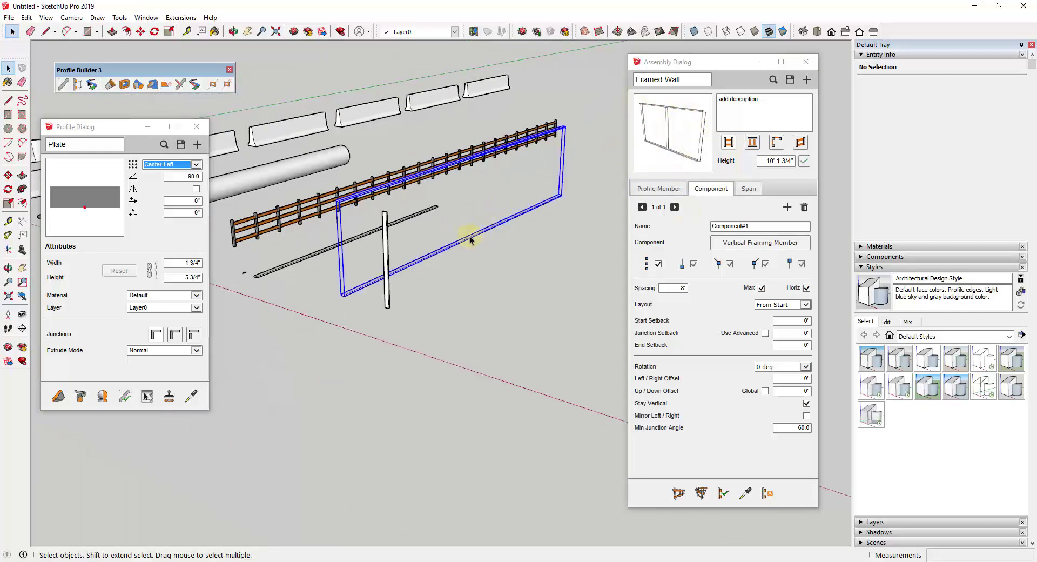
click(722, 495)
Set the vertical framing component's rotation to 90 deg and apply it to the selected Framed Wall
scroll(343, 197, up, 6)
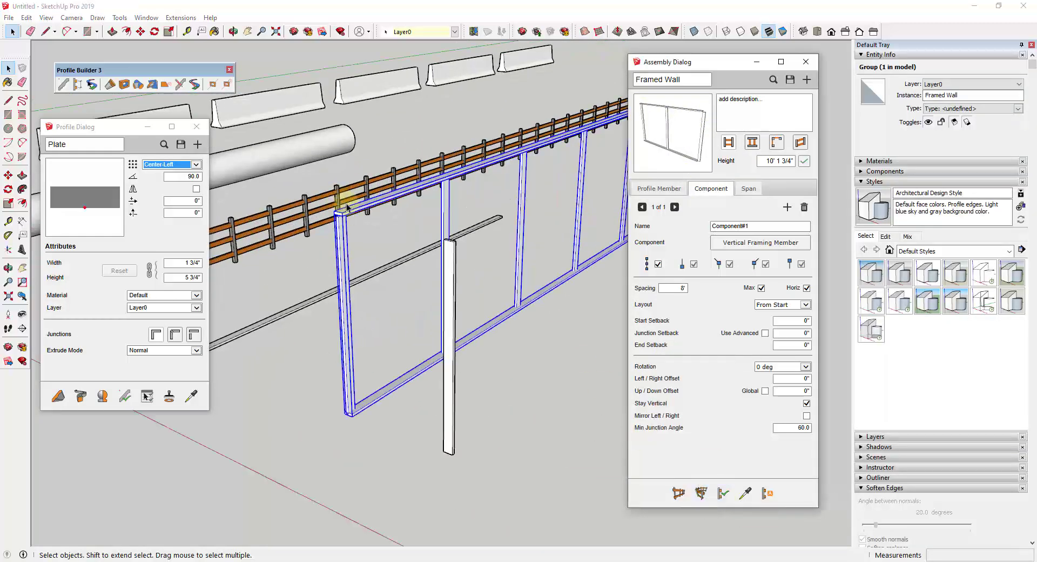
middle_drag(347, 214, 543, 149)
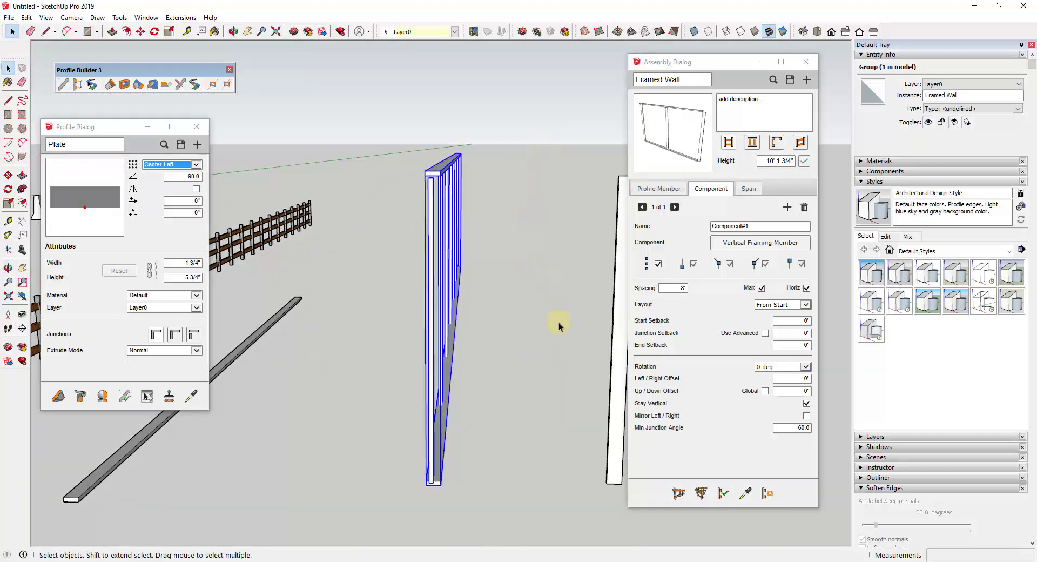
scroll(431, 488, up, 4)
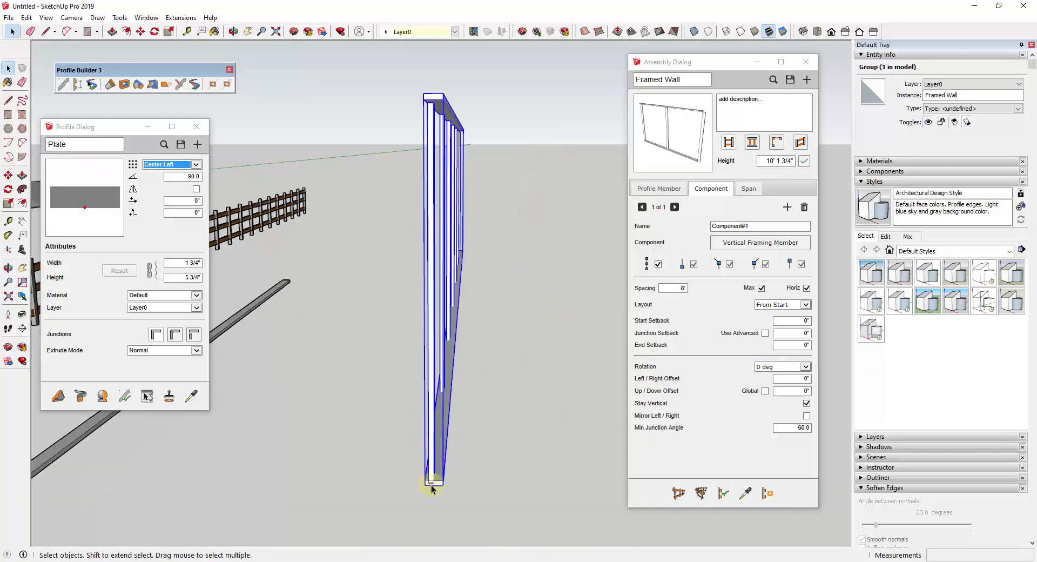
scroll(431, 489, up, 2)
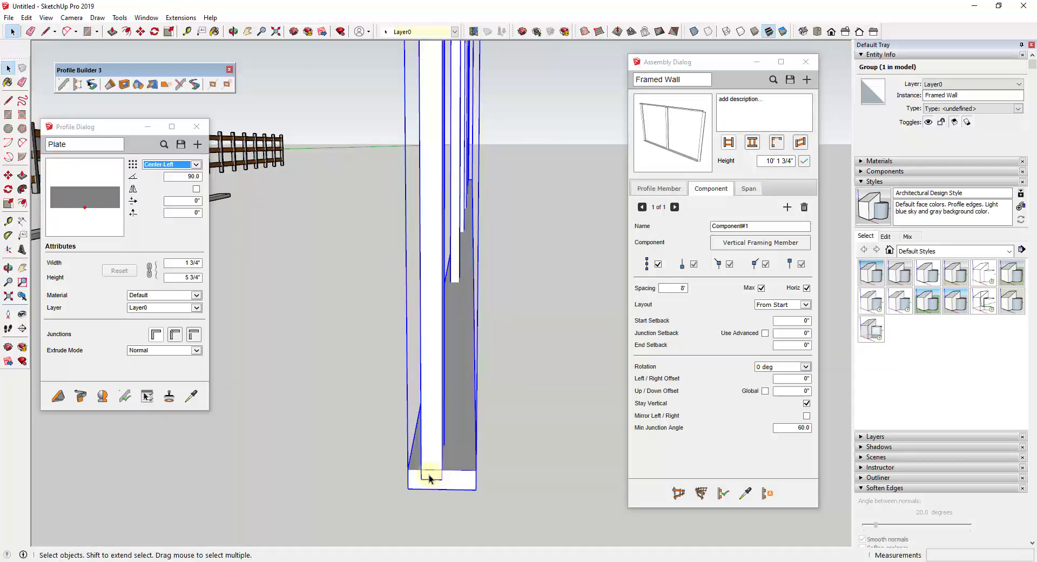
scroll(431, 478, down, 5)
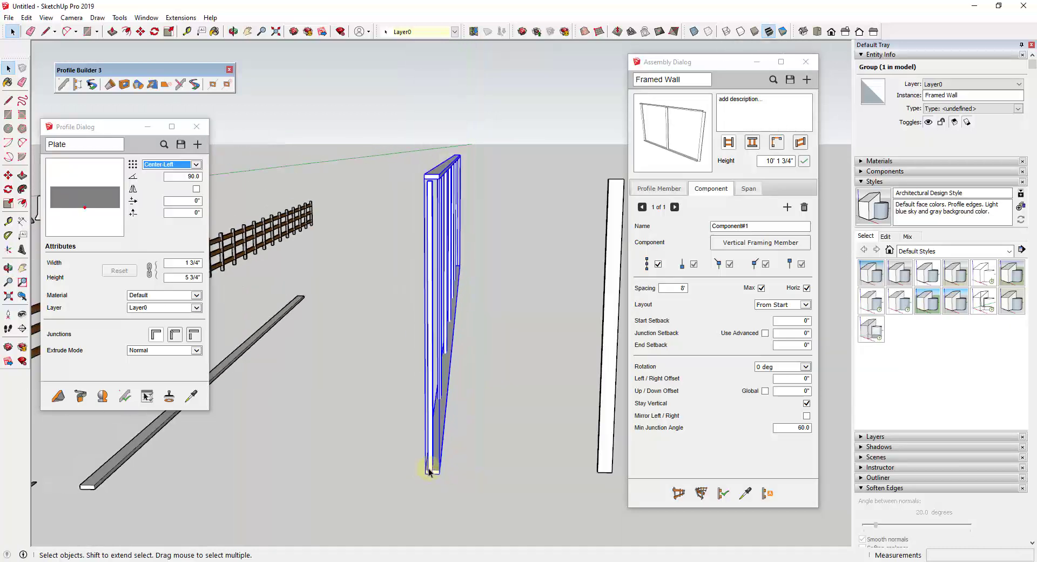
click(789, 368)
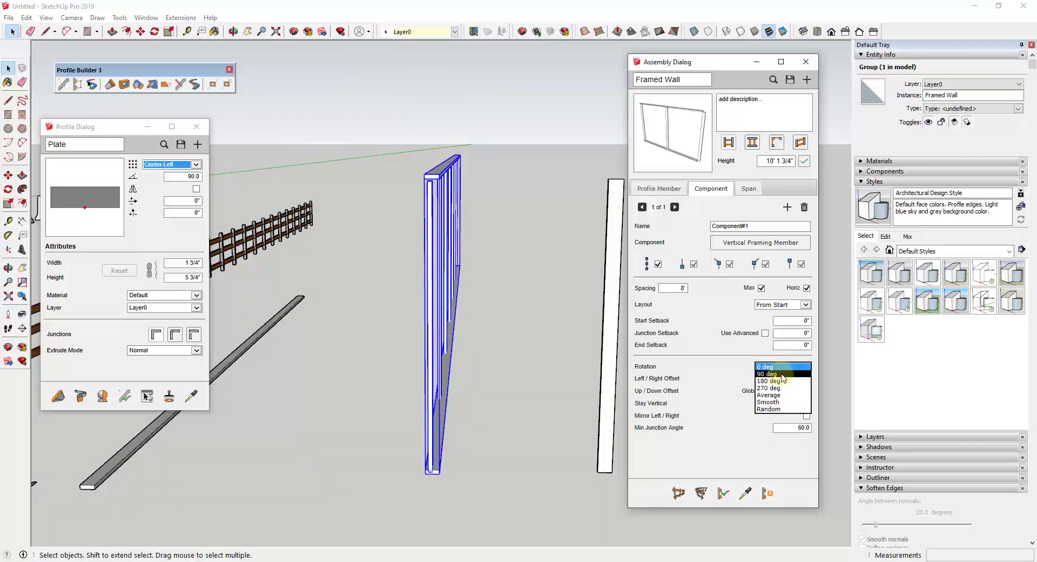
click(782, 373)
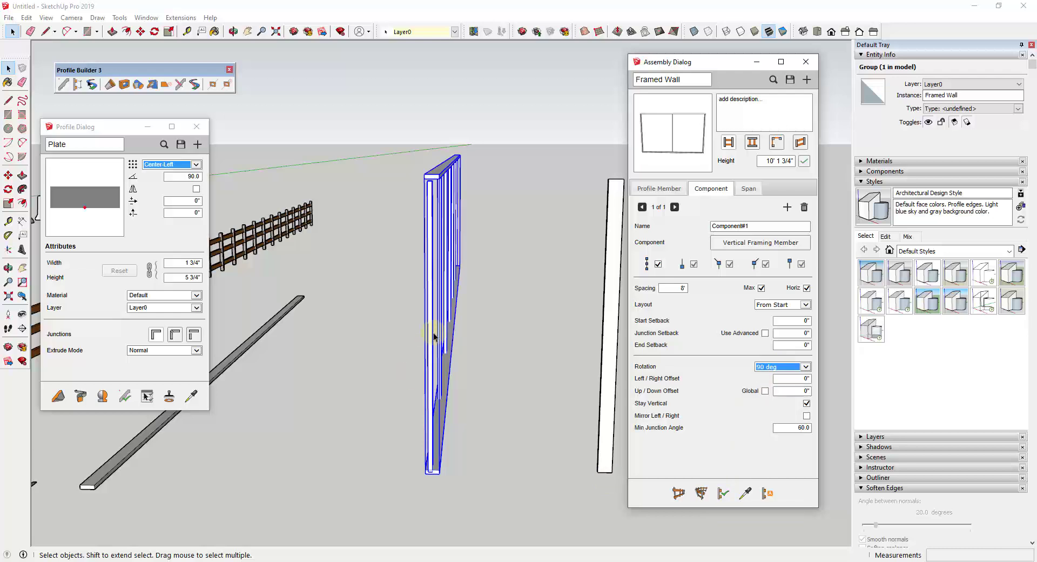
click(722, 493)
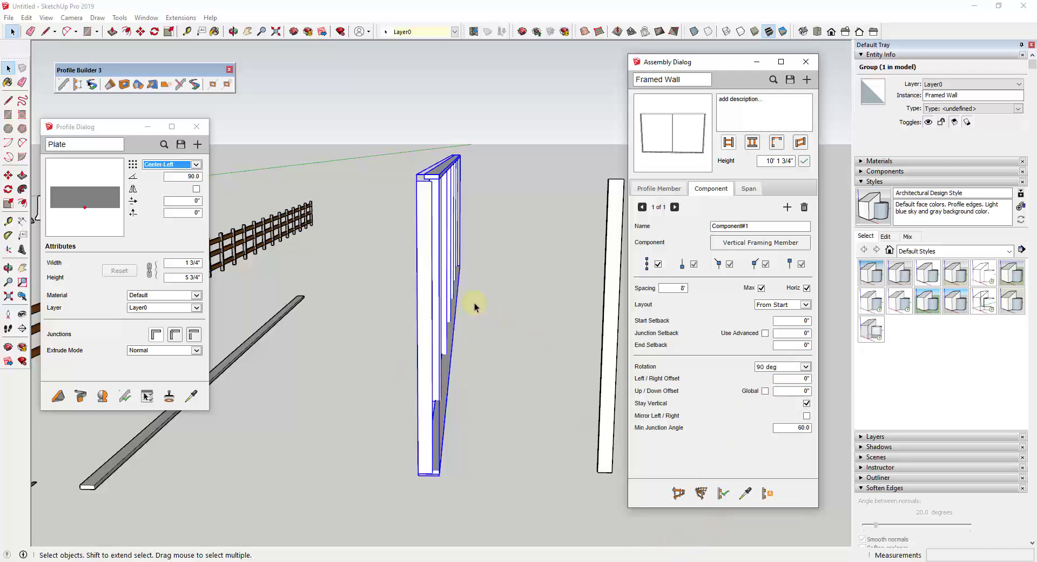
Set the vertical framing component's left/right offset to 2 7/8" to center it across the plates
middle_drag(493, 378, 495, 342)
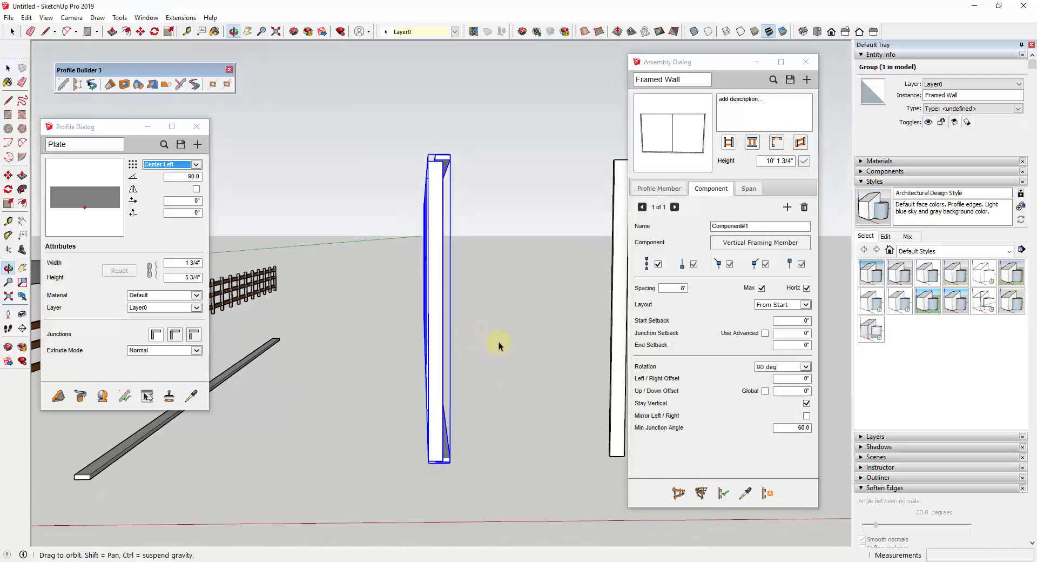
middle_drag(447, 207, 445, 154)
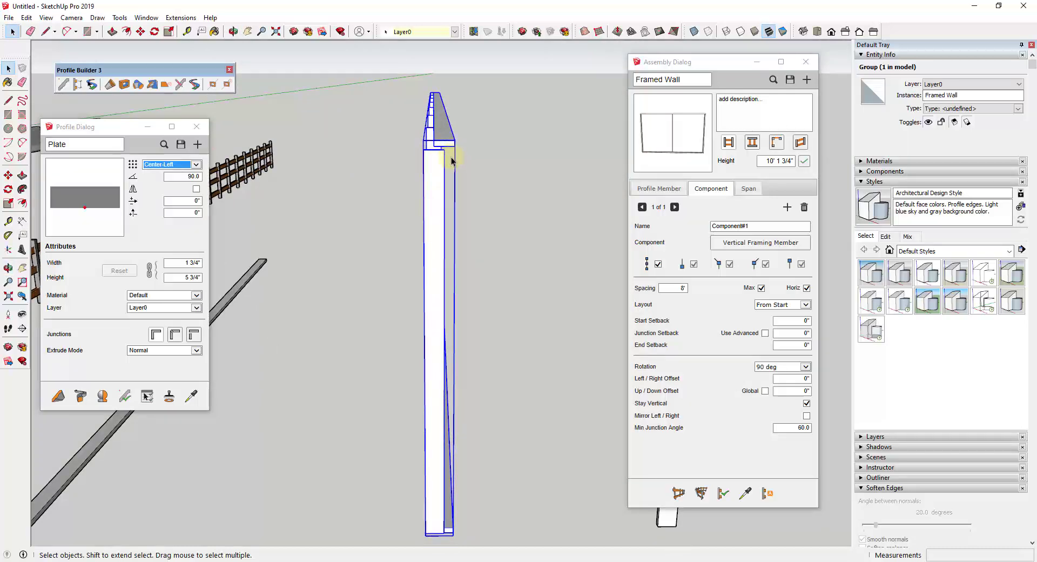
middle_drag(509, 462, 400, 347)
middle_drag(124, 397, 257, 426)
middle_drag(112, 386, 621, 356)
click(786, 378)
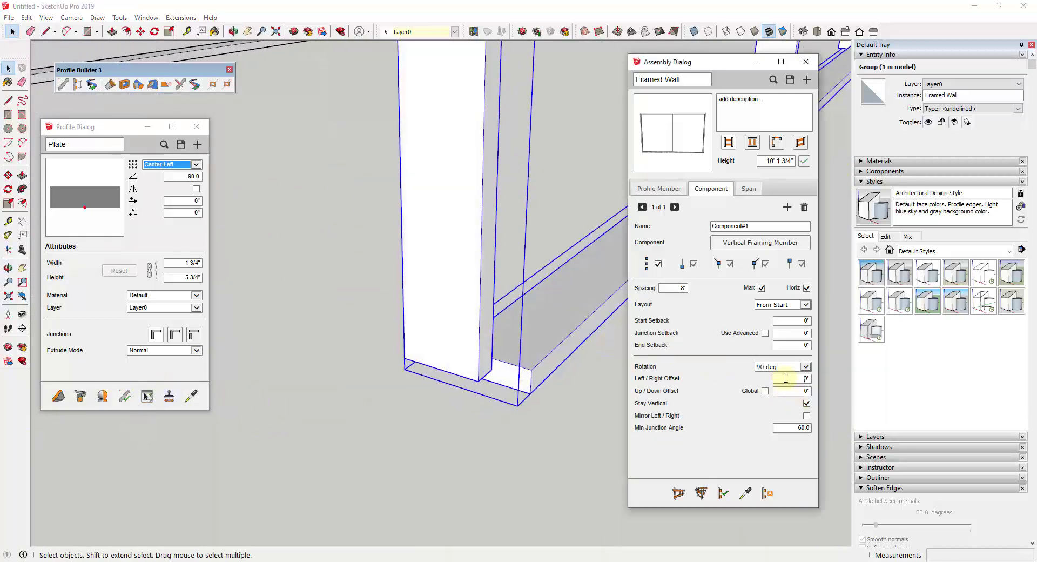
text(2 7/8)
key(Tab)
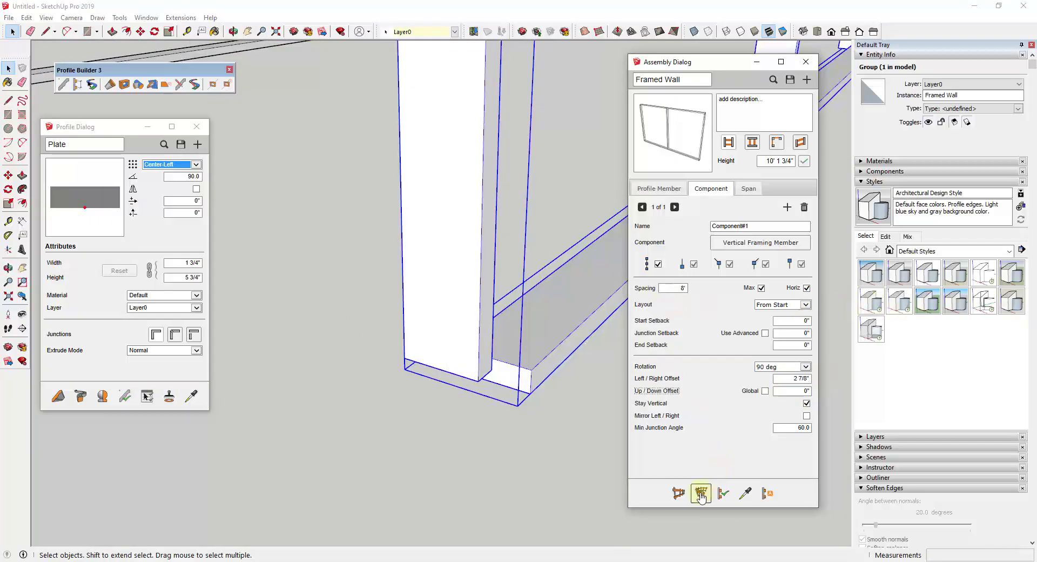
Measure from the framing member's base to the bottom plate's upper face, and set the component's up/down offset to 7/8"
mouse_move(567, 361)
middle_down()
mouse_move(167, 352)
mouse_move(405, 410)
mouse_move(576, 365)
middle_up()
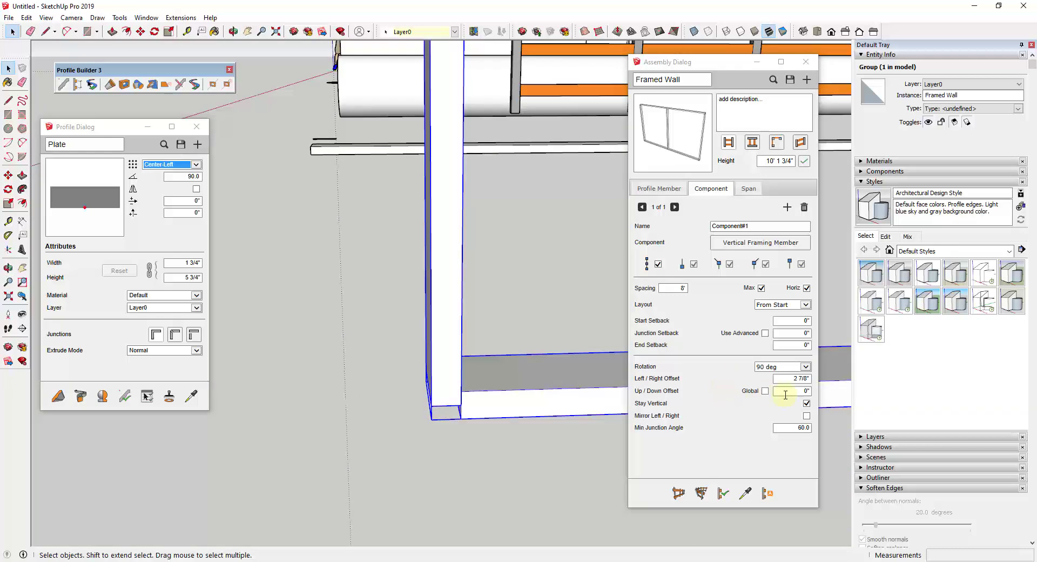
scroll(529, 431, up, 2)
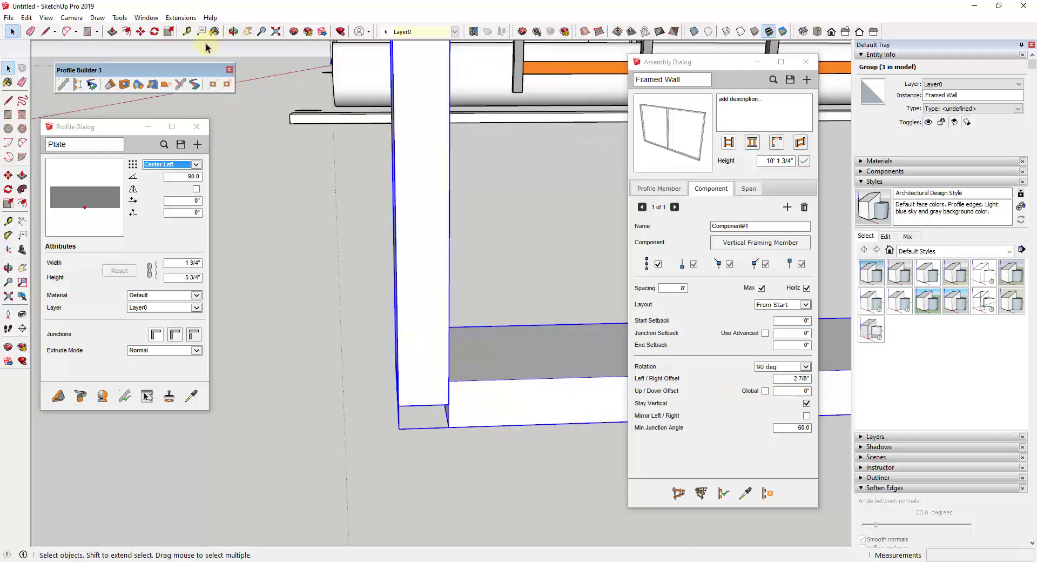
click(8, 221)
click(449, 403)
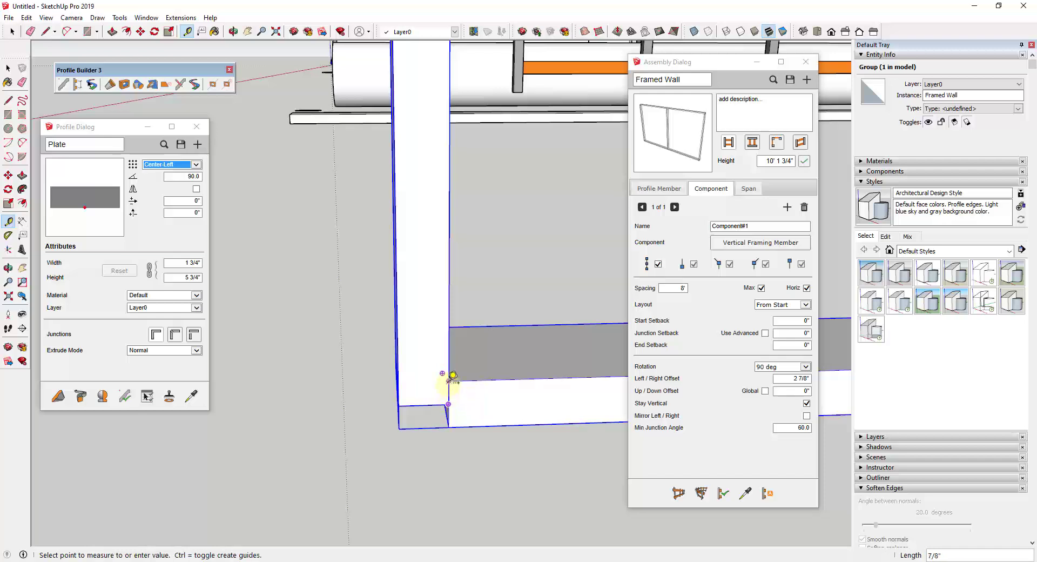
key(space)
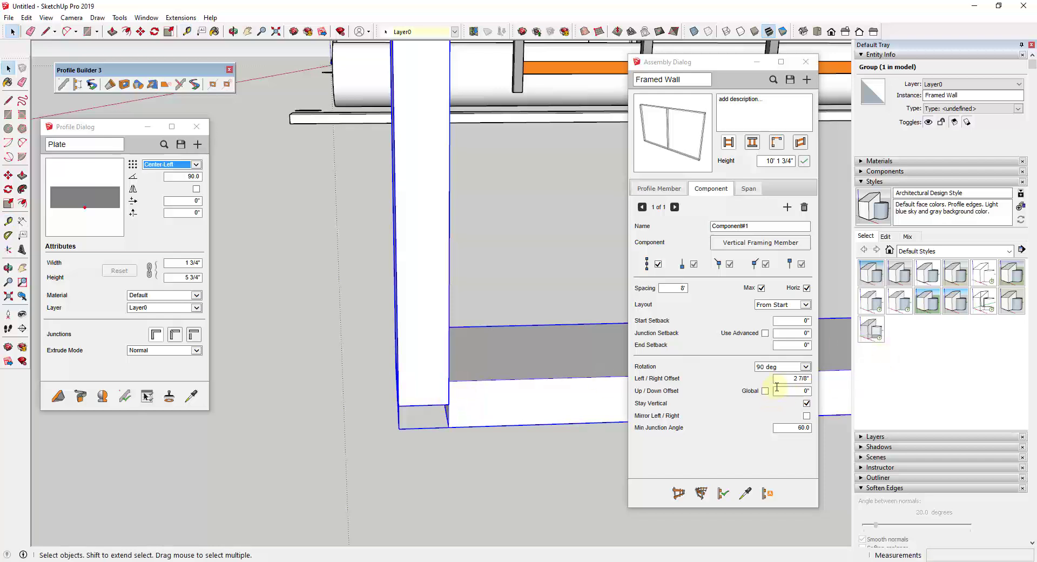
click(777, 388)
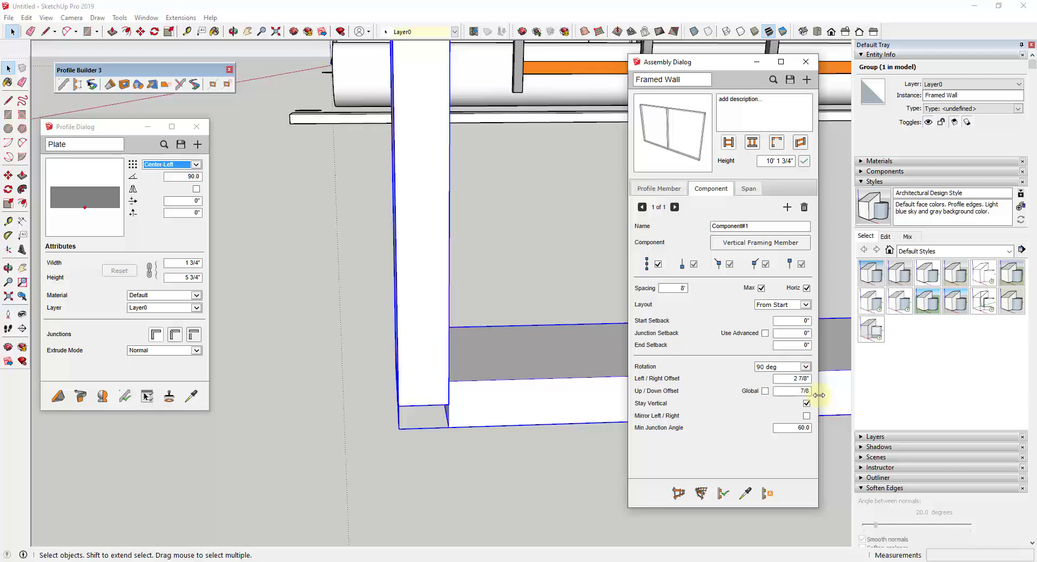
key(Return)
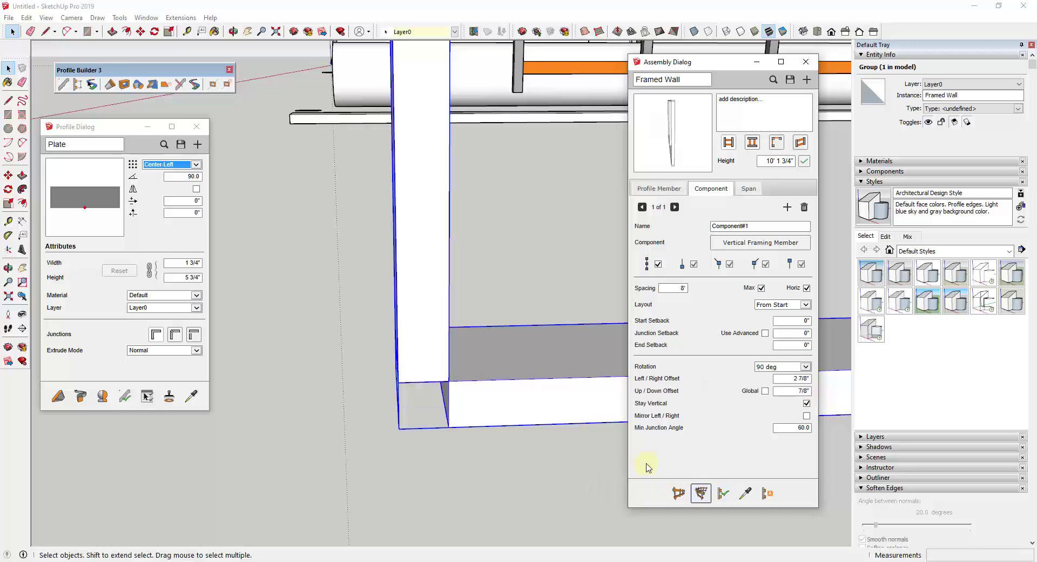
Set the vertical framing component's start setback to 1.75" and apply it to the selected Framed Wall
middle_drag(476, 405, 420, 389)
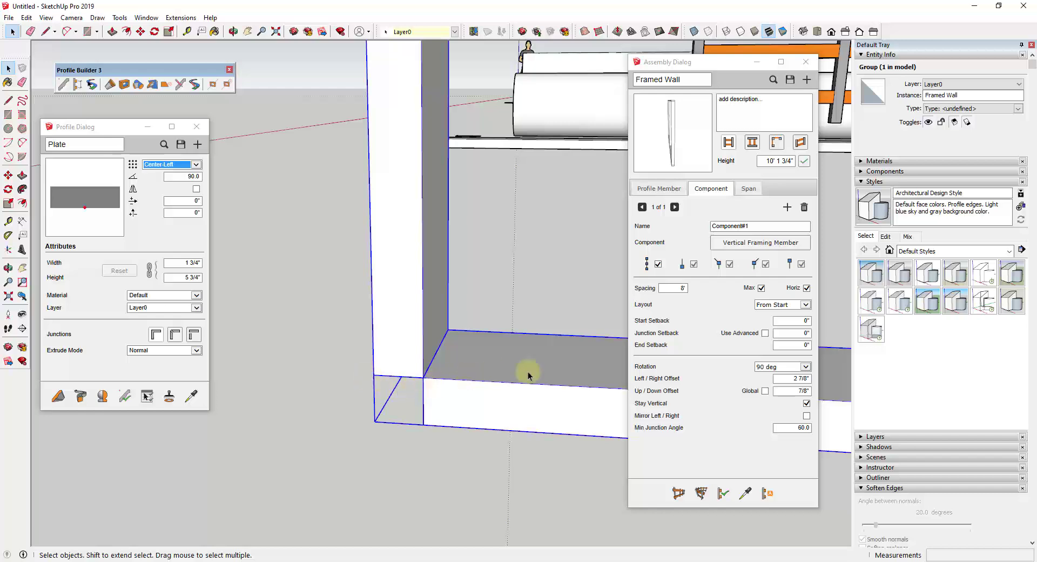
click(787, 320)
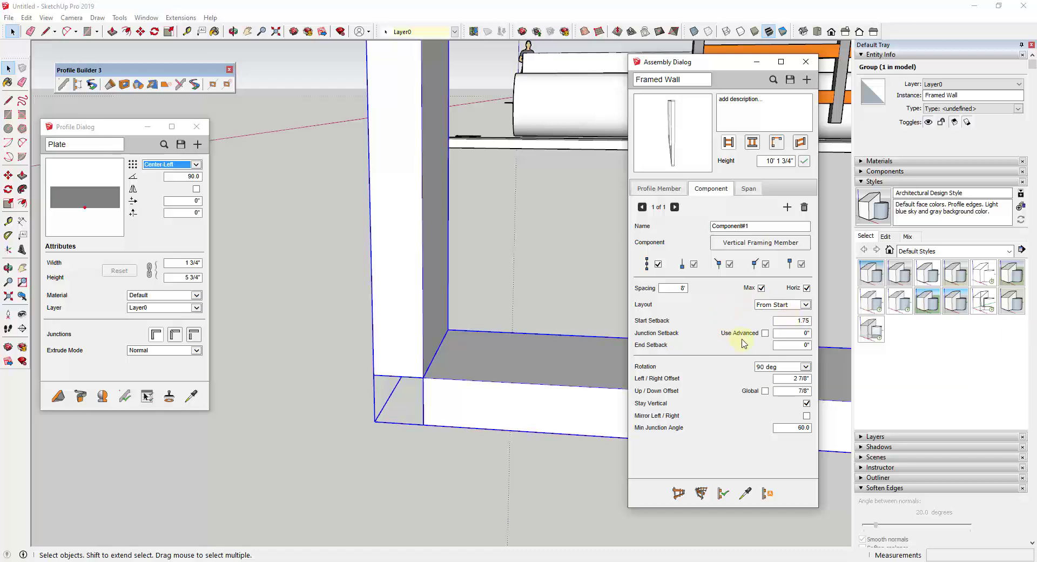
click(724, 492)
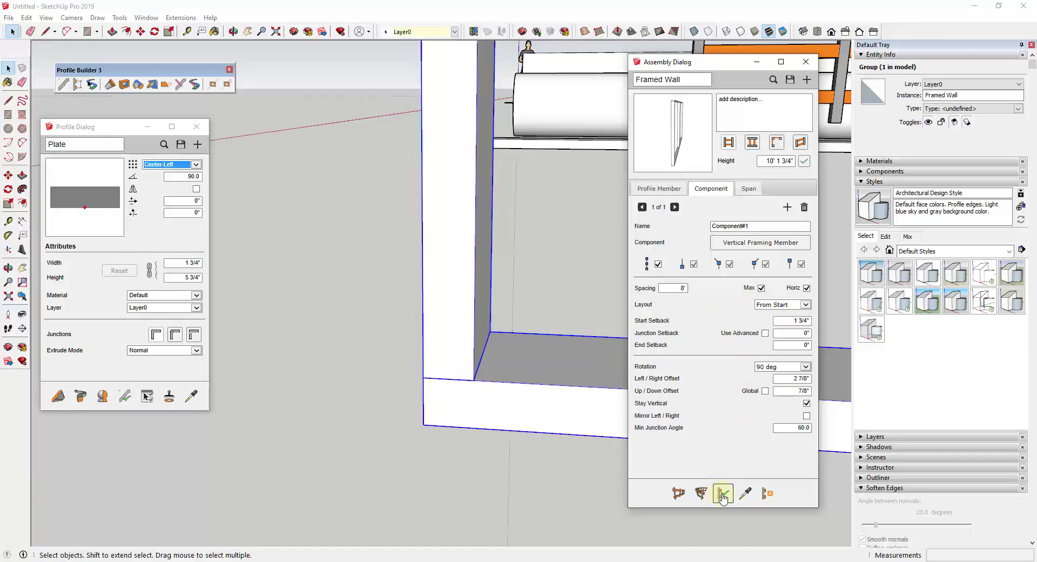
Examine how the vertical members meet the plates at both ends of the Framed Wall and along its length
middle_drag(436, 327, 520, 371)
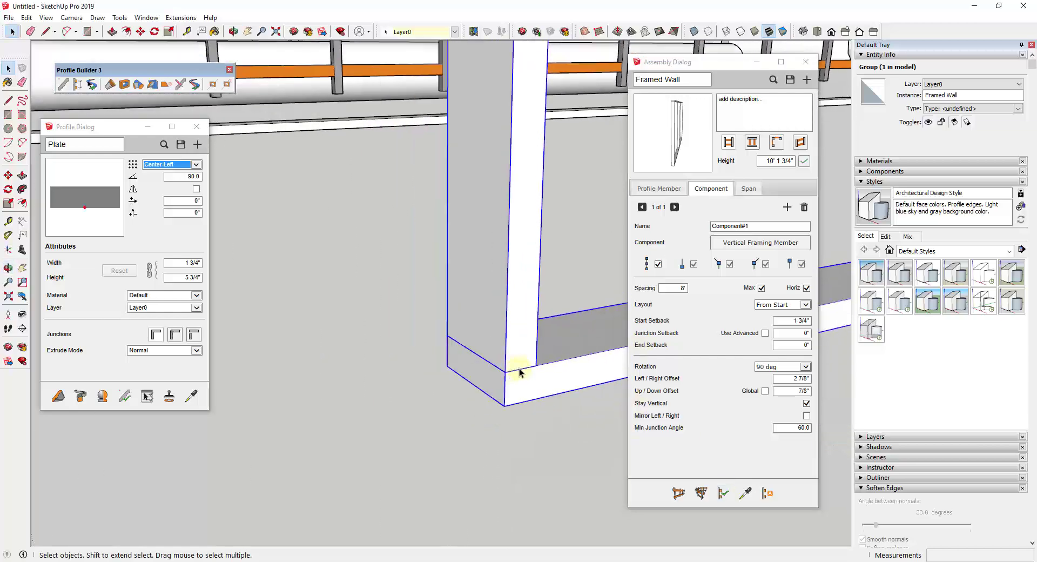
scroll(518, 372, down, 5)
middle_drag(513, 328, 435, 289)
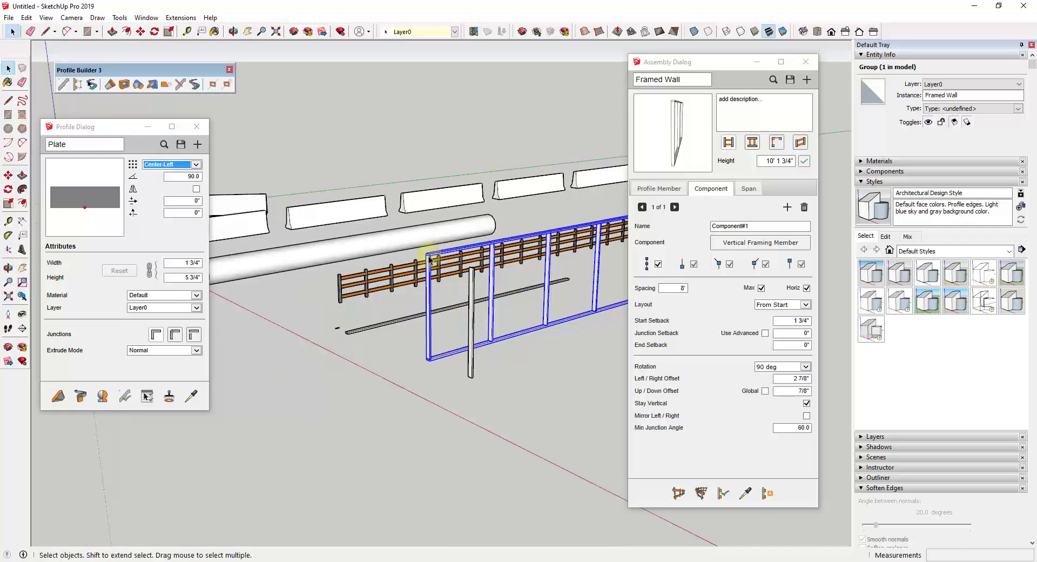
middle_drag(527, 306, 364, 333)
scroll(493, 322, up, 8)
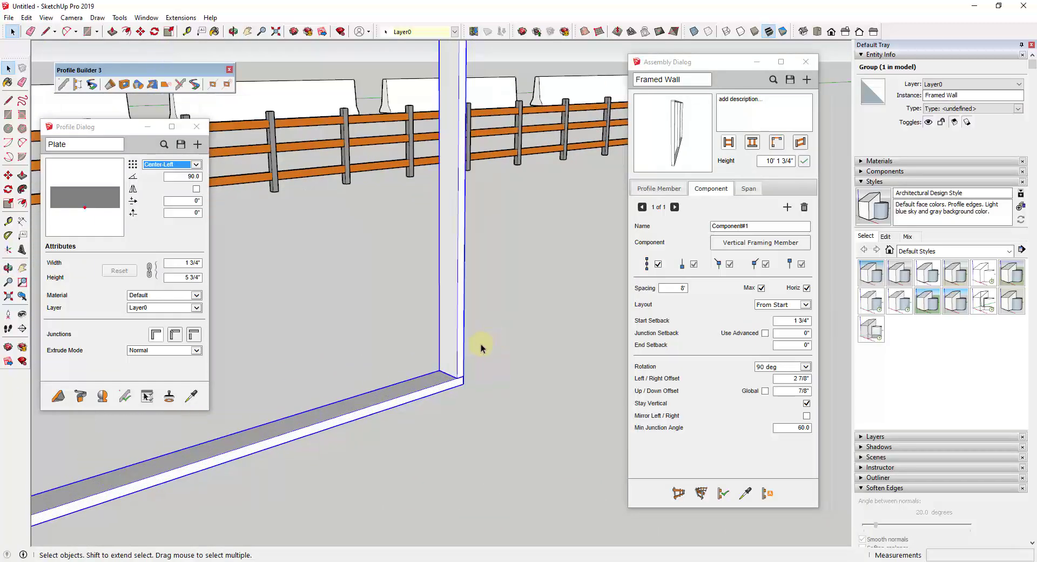
middle_drag(482, 347, 551, 331)
scroll(540, 330, down, 4)
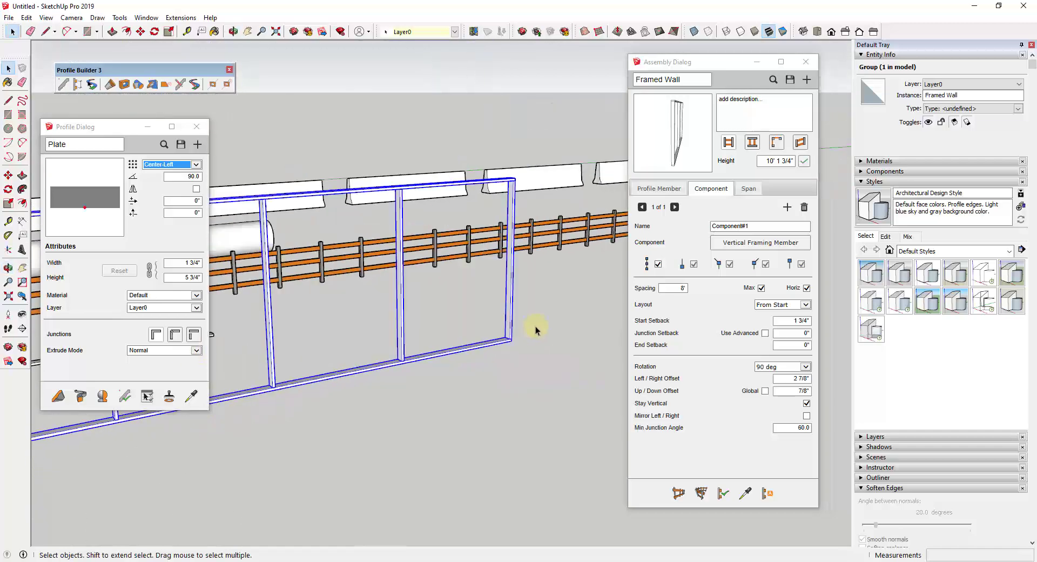
scroll(519, 313, down, 6)
scroll(417, 351, up, 6)
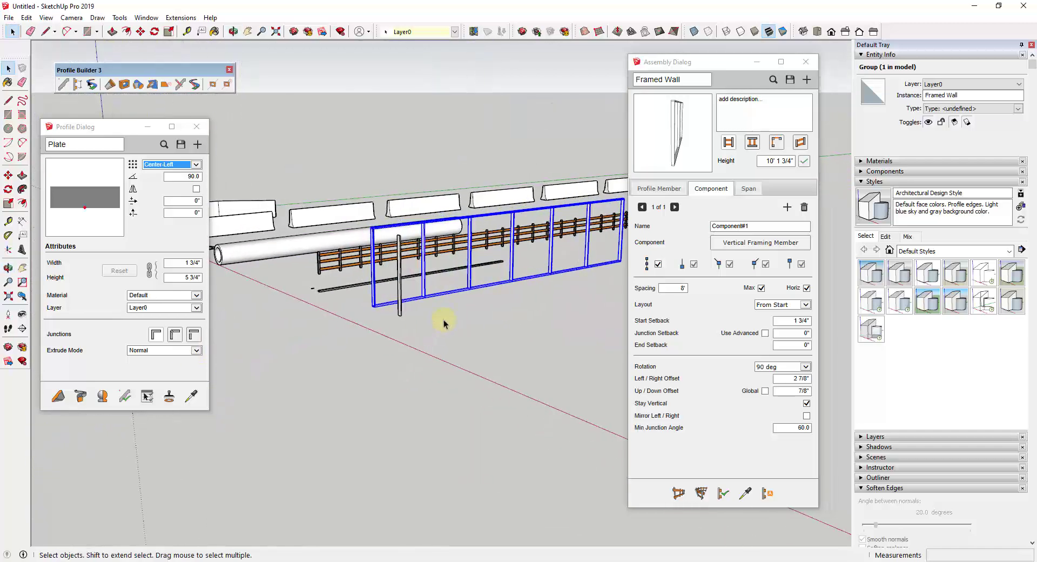
middle_drag(444, 323, 540, 322)
Set the vertical framing component's spacing to 18" and apply it to the selected Framed Wall
click(670, 288)
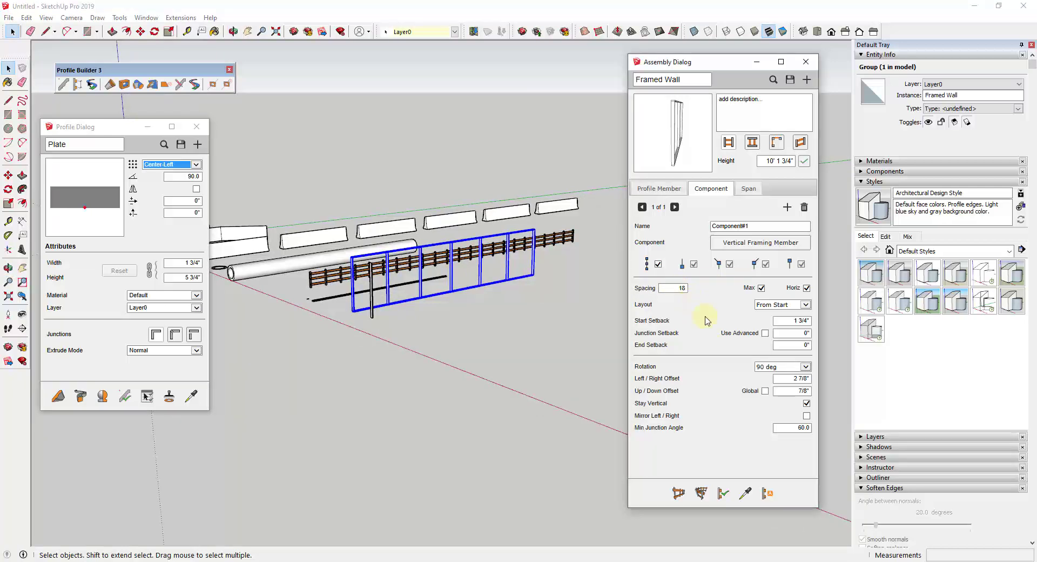
text(18)
key(Tab)
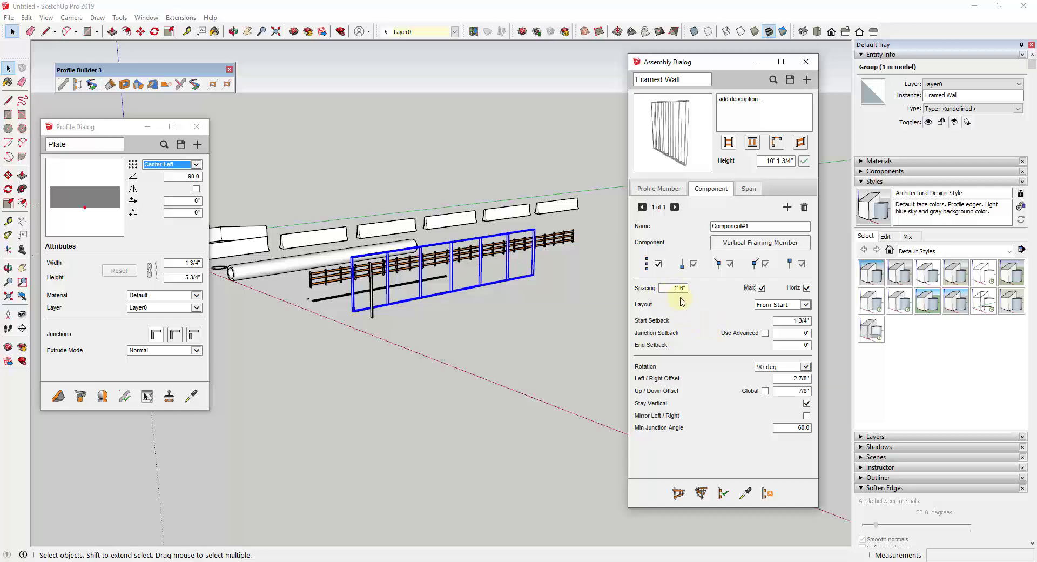
click(724, 492)
scroll(405, 292, up, 3)
scroll(324, 286, up, 2)
scroll(324, 319, down, 2)
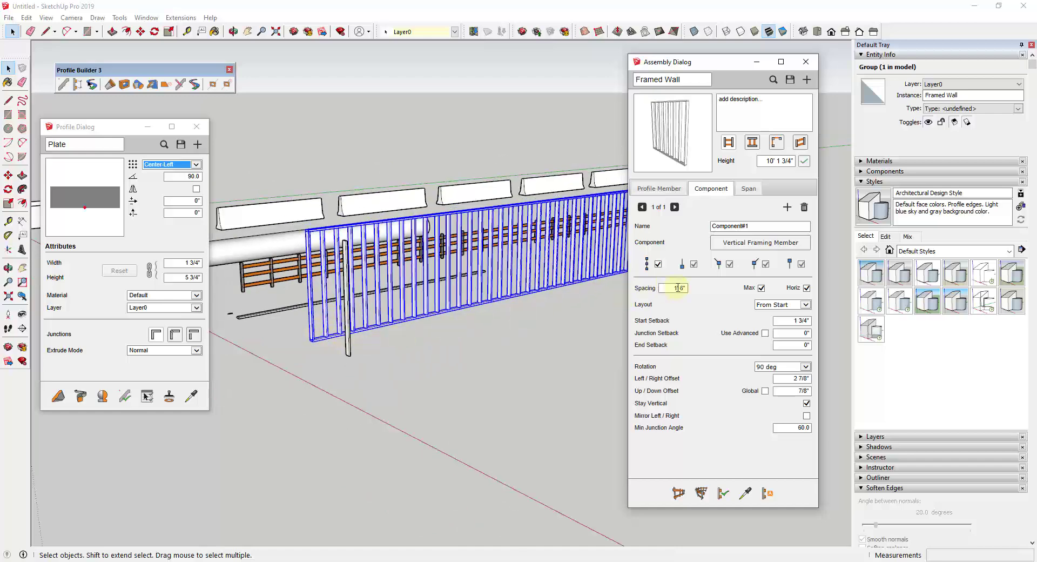
Draw an L-shaped floor face beside the Framed Wall from two adjoining rectangles, the first about 27' by 51' 6"
scroll(486, 291, down, 3)
middle_drag(492, 289, 468, 394)
scroll(497, 291, up, 4)
scroll(497, 292, down, 5)
key(r)
click(464, 390)
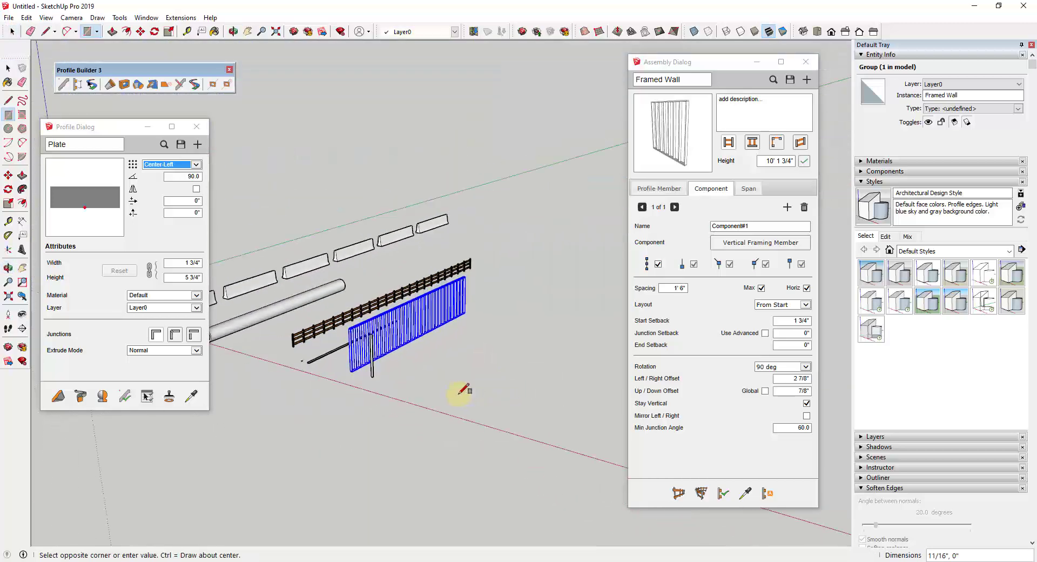
scroll(463, 391, down, 2)
click(600, 359)
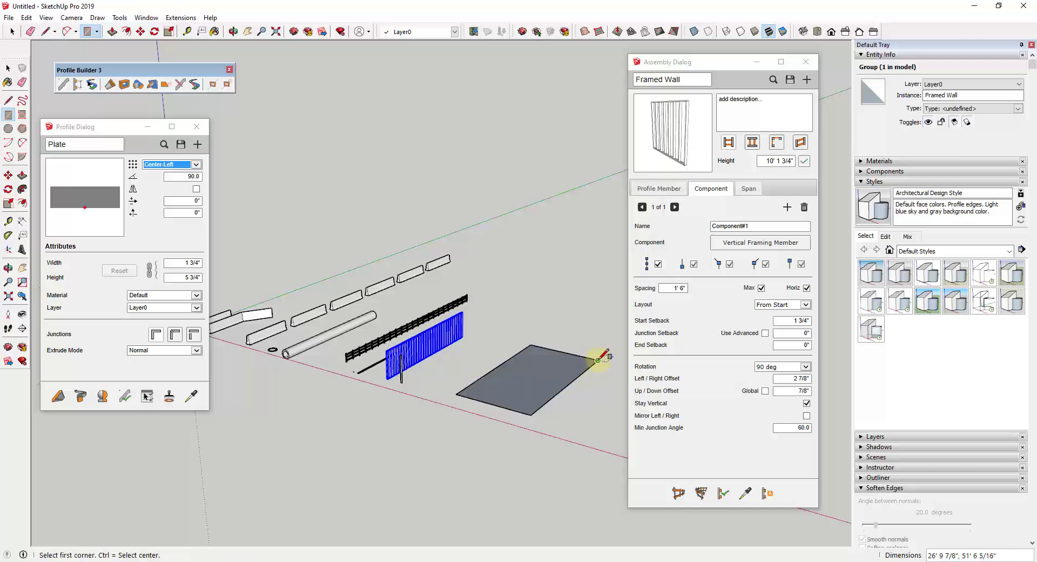
click(599, 359)
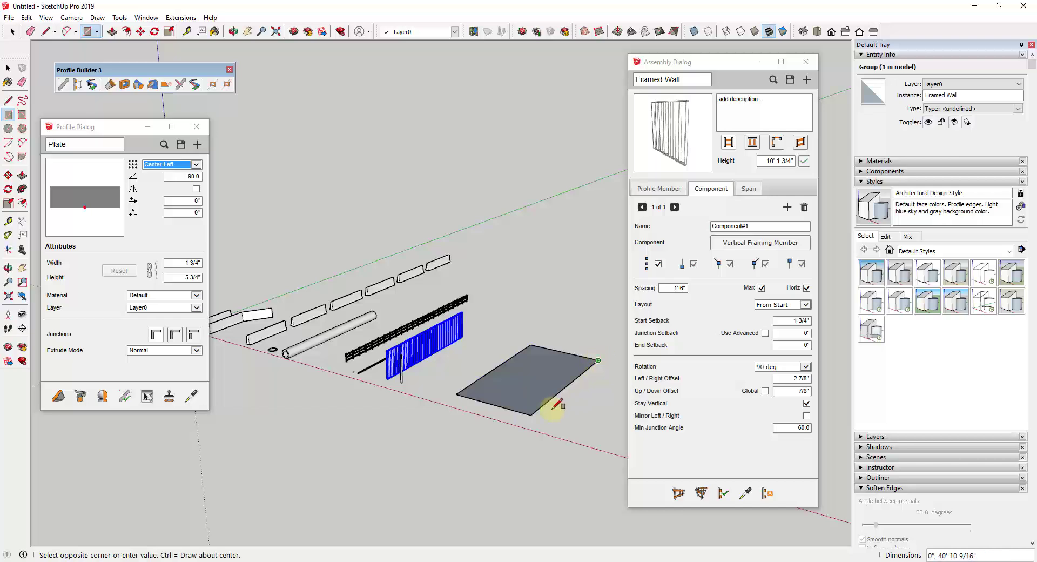
click(619, 399)
key(space)
Build the Framed Wall assembly along the perimeter edges of the L-shaped face
scroll(565, 389, up, 2)
shift+middle_drag(565, 389, 421, 335)
click(421, 336)
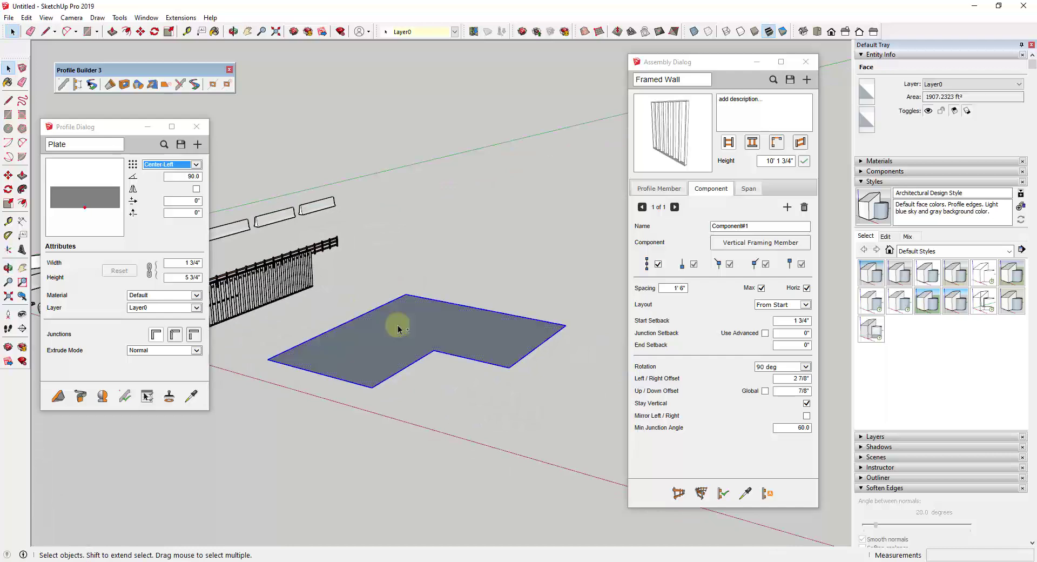
click(701, 494)
scroll(422, 290, up, 1)
scroll(513, 373, down, 3)
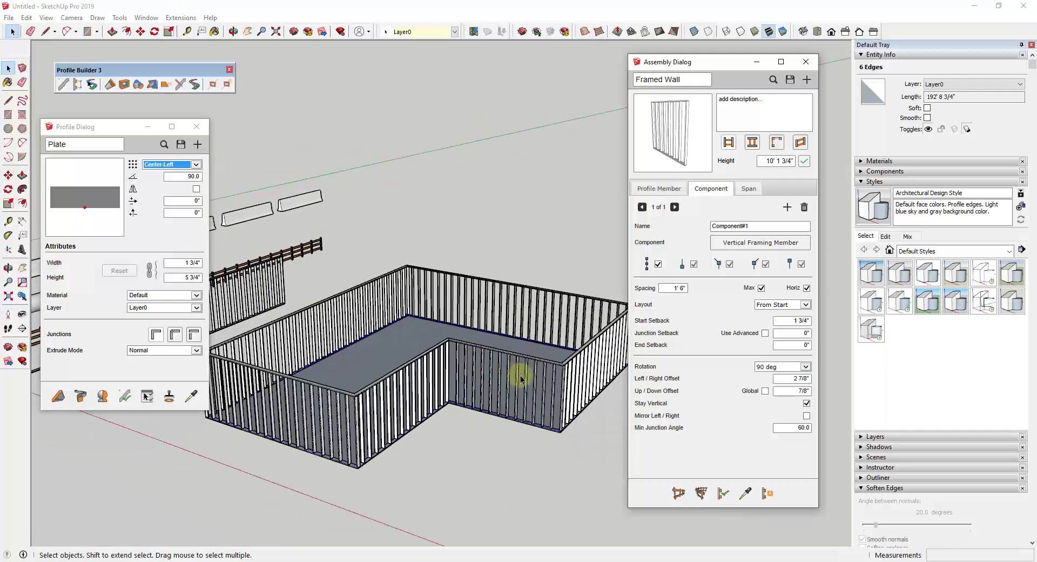
Examine how the plates and vertical members meet at the outer and inner corners of the L-shaped framed walls
mouse_move(523, 375)
middle_down()
mouse_move(345, 389)
mouse_move(534, 372)
mouse_move(537, 381)
middle_up()
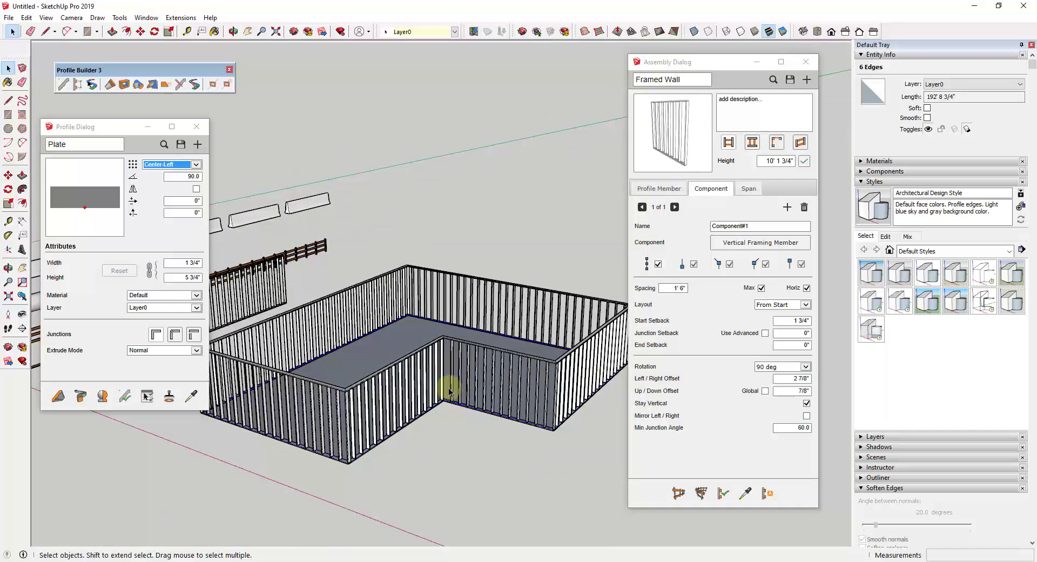
scroll(354, 456, up, 6)
scroll(337, 470, down, 1)
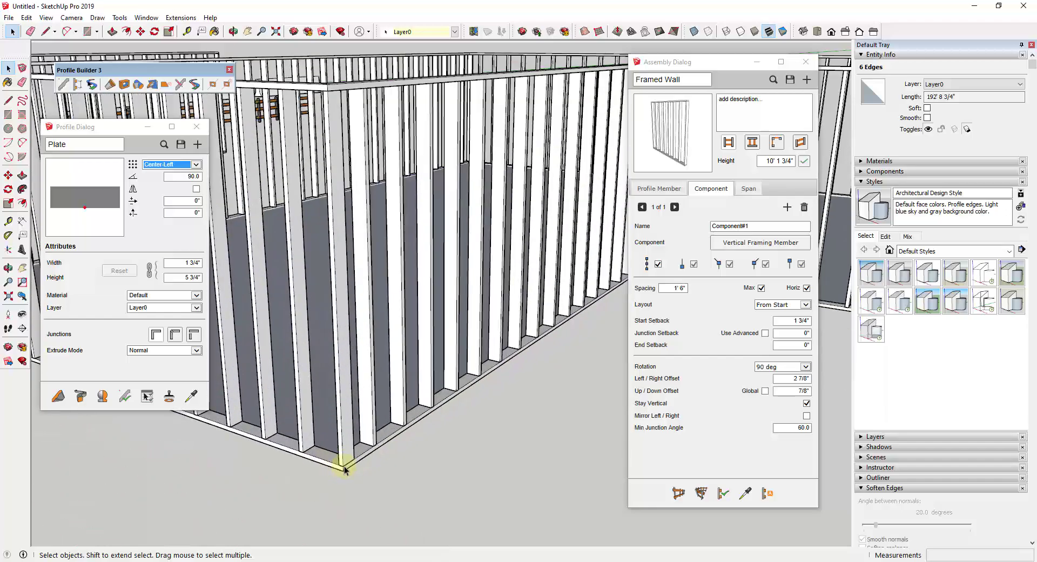
scroll(438, 436, down, 2)
scroll(456, 429, up, 5)
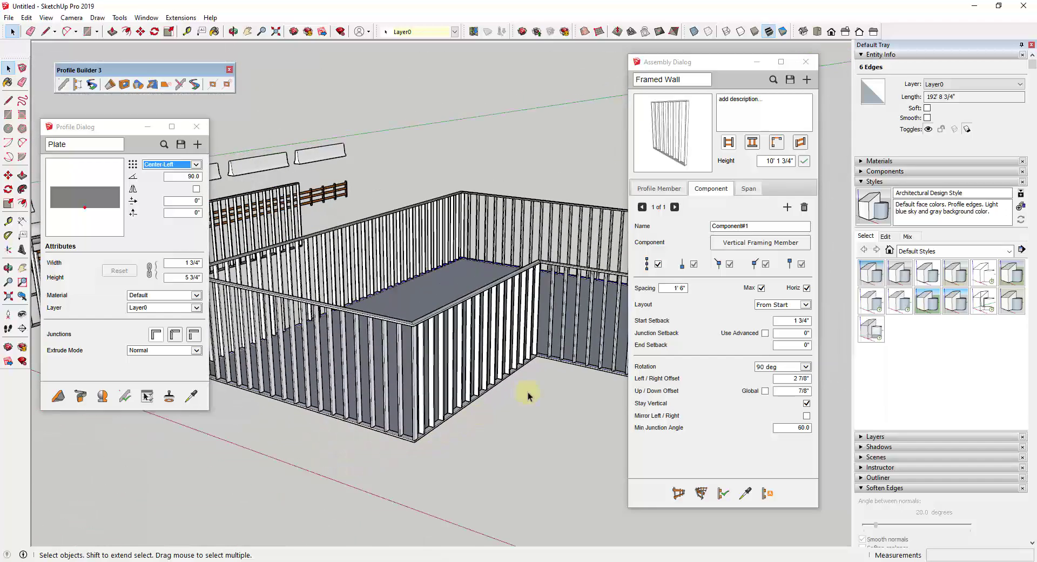
middle_drag(488, 375, 363, 396)
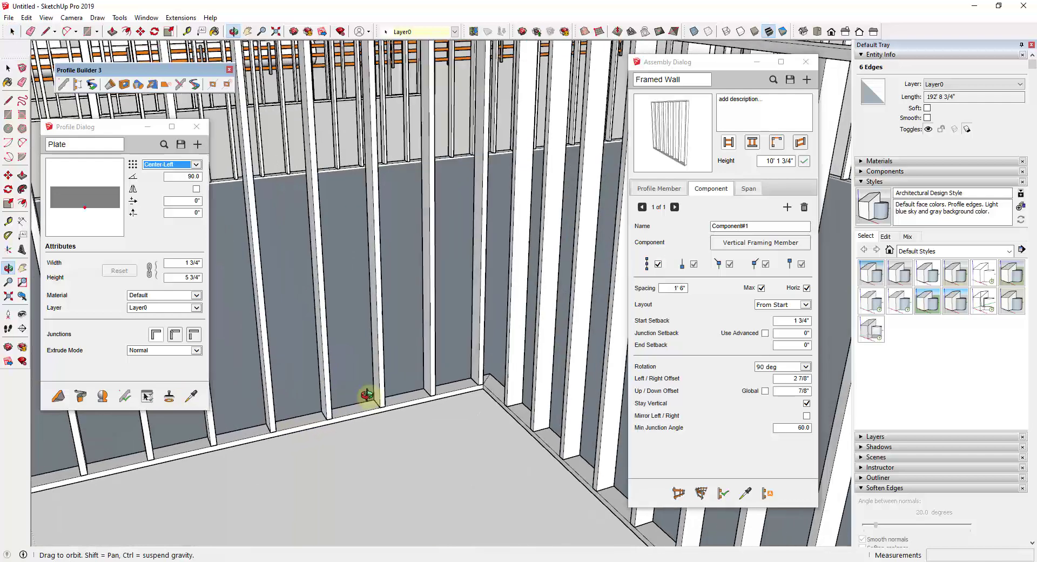
scroll(429, 400, down, 6)
middle_drag(495, 360, 405, 366)
scroll(405, 366, down, 2)
scroll(543, 350, up, 1)
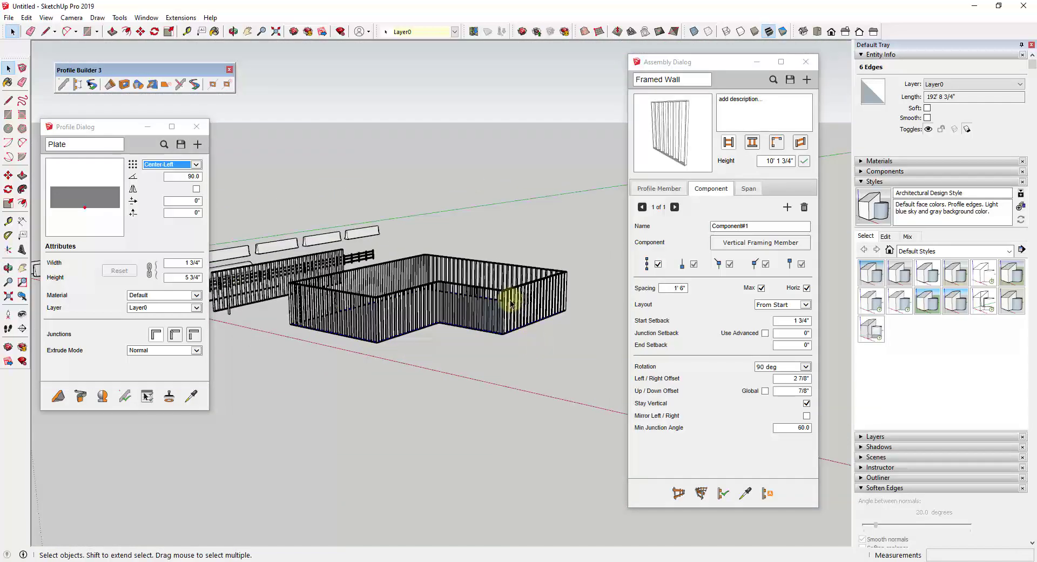
scroll(466, 323, down, 1)
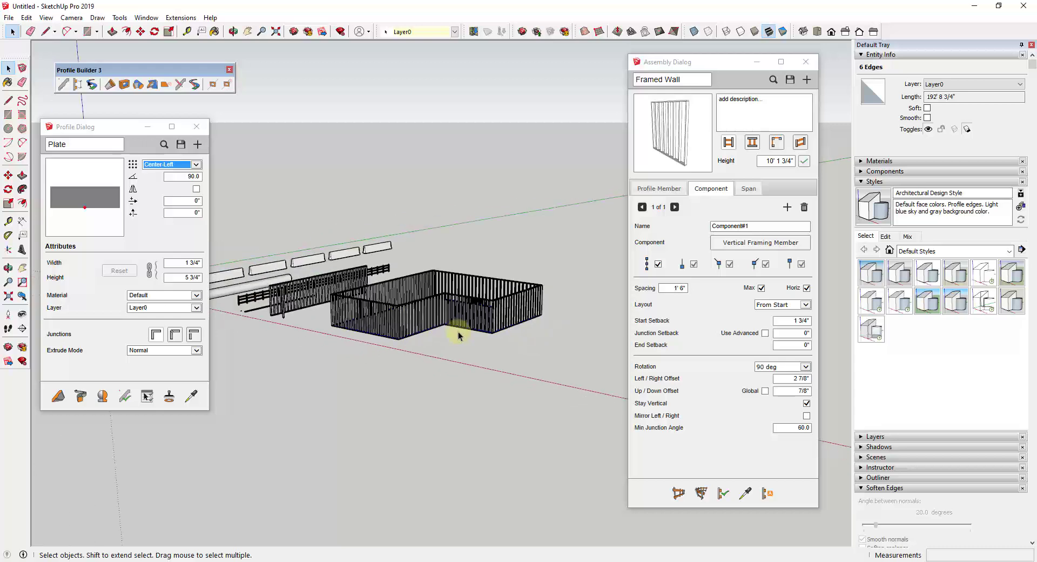